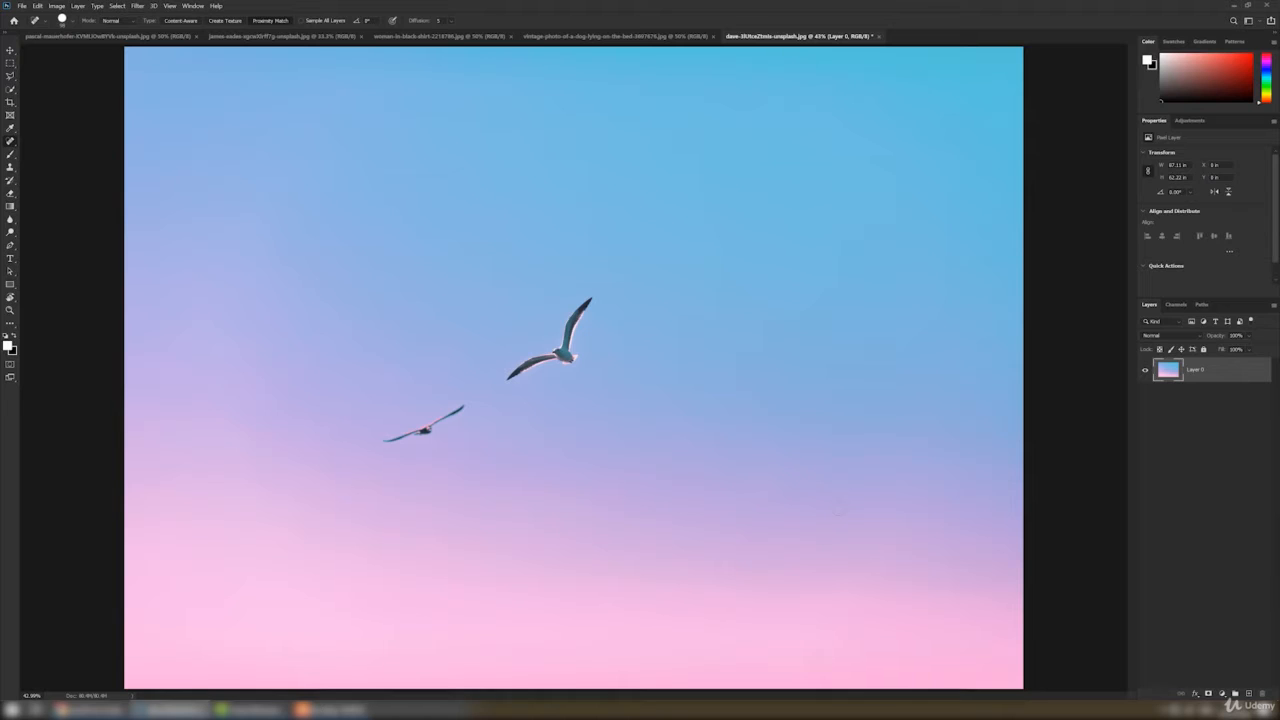
# Try painting out the lower-left bird directly on the photo layer with the Spot Healing Brush
pyautogui.moveTo(466, 405)
pyautogui.mouseDown()
pyautogui.moveTo(410, 440)
pyautogui.moveTo(372, 440)
pyautogui.mouseUp()
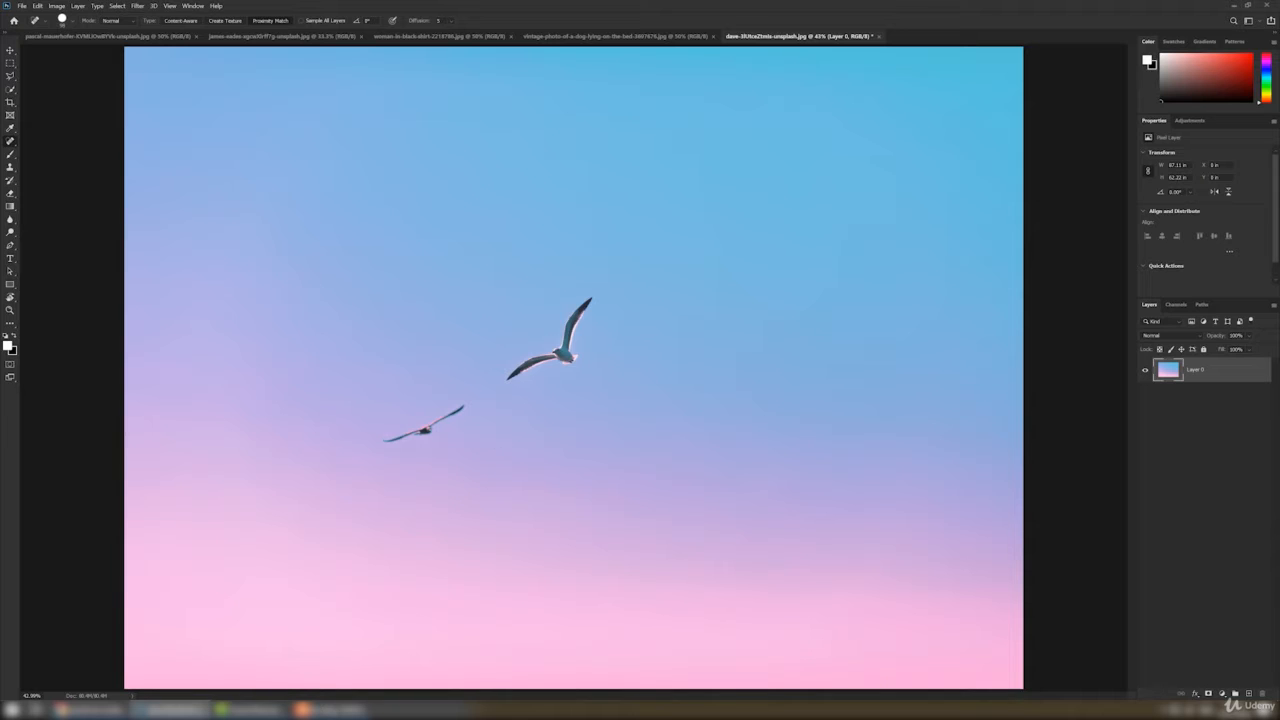
pyautogui.scroll(1, 420, 441)
pyautogui.moveTo(420, 441)
pyautogui.mouseDown()
pyautogui.moveTo(546, 465)
pyautogui.moveTo(517, 451)
pyautogui.moveTo(520, 434)
pyautogui.moveTo(542, 454)
pyautogui.moveTo(528, 475)
pyautogui.moveTo(559, 470)
pyautogui.moveTo(557, 436)
pyautogui.moveTo(601, 408)
pyautogui.mouseUp()
pyautogui.moveTo(546, 445); pyautogui.dragTo(578, 438)
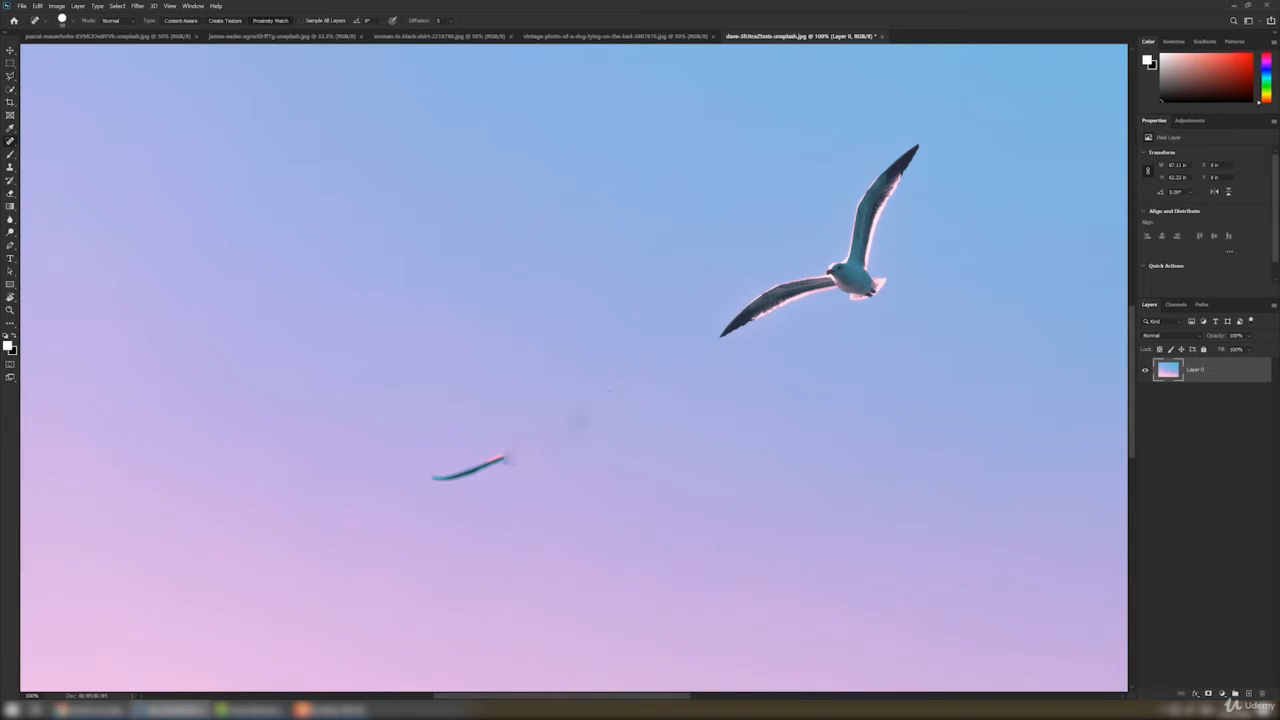
pyautogui.moveTo(505, 456); pyautogui.dragTo(510, 458)
pyautogui.moveTo(572, 425); pyautogui.dragTo(572, 425)
pyautogui.moveTo(492, 440); pyautogui.dragTo(510, 435)
pyautogui.moveTo(423, 474); pyautogui.dragTo(536, 438)
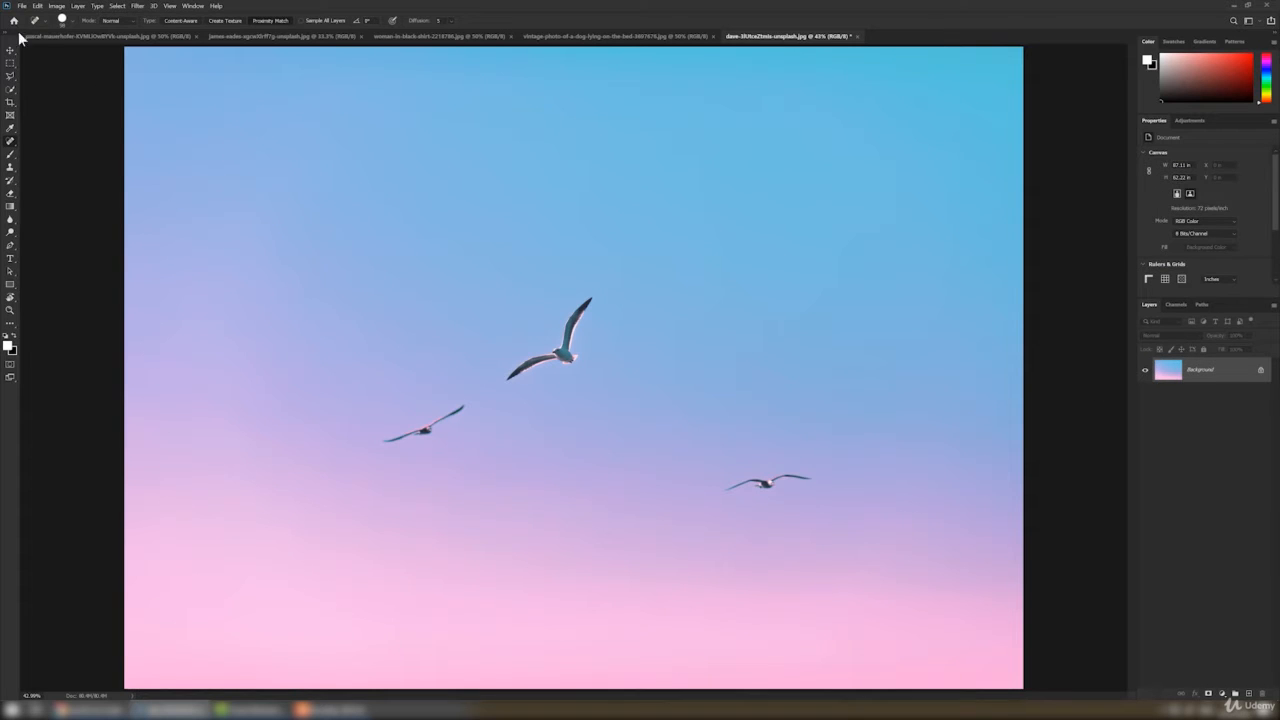
# Select the Spot Healing Brush and duplicate the Background layer to keep the original photo intact
pyautogui.rightClick(12, 143)
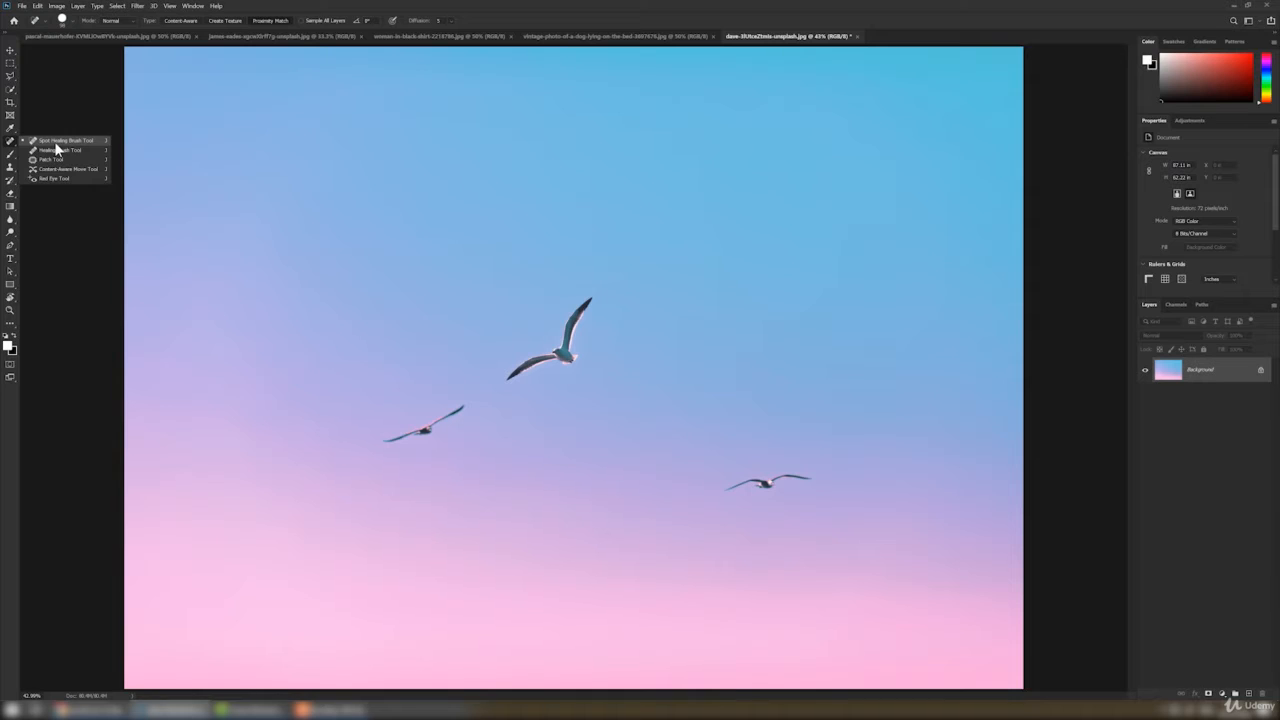
pyautogui.click(54, 141)
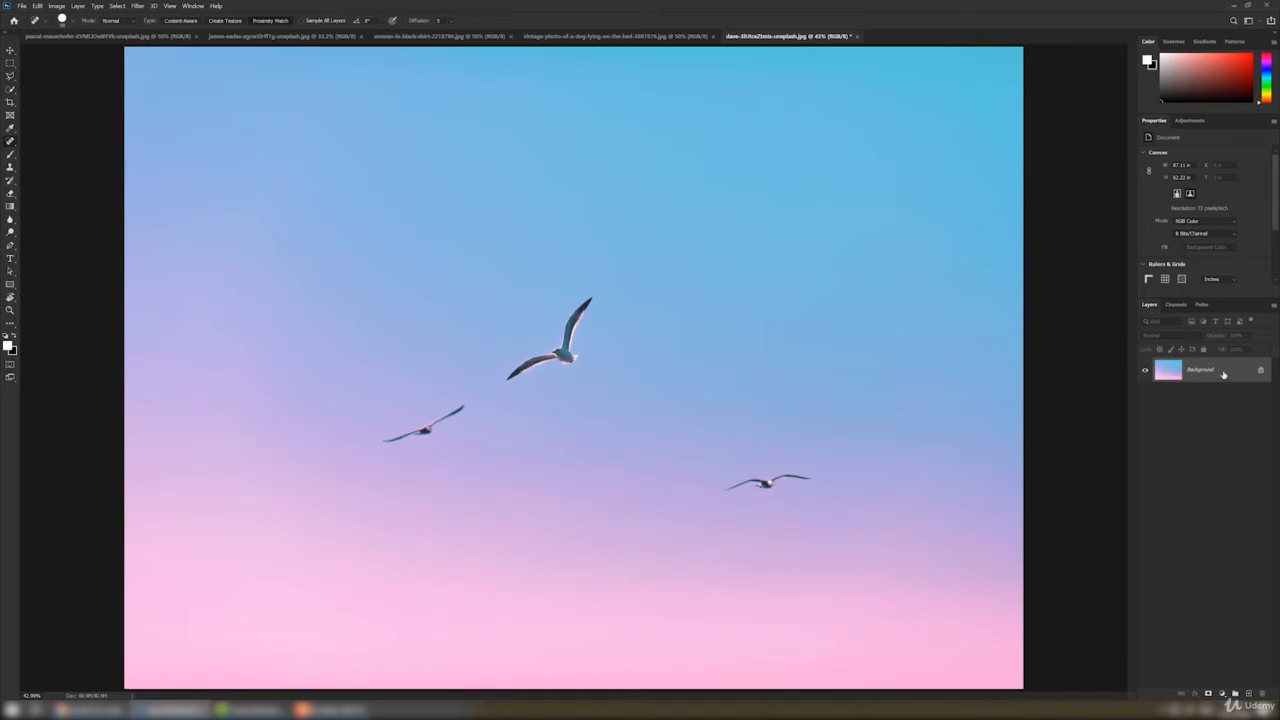
pyautogui.moveTo(1197, 378); pyautogui.dragTo(1249, 690)
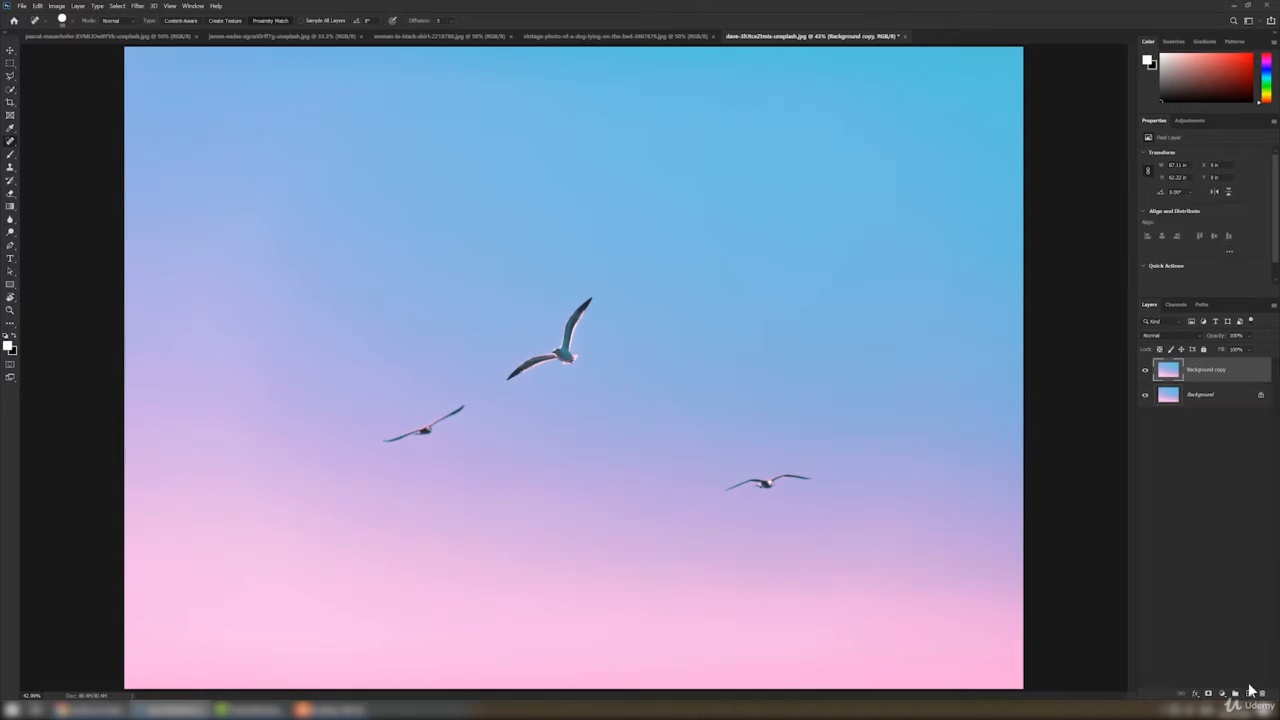
pyautogui.press('Delete')
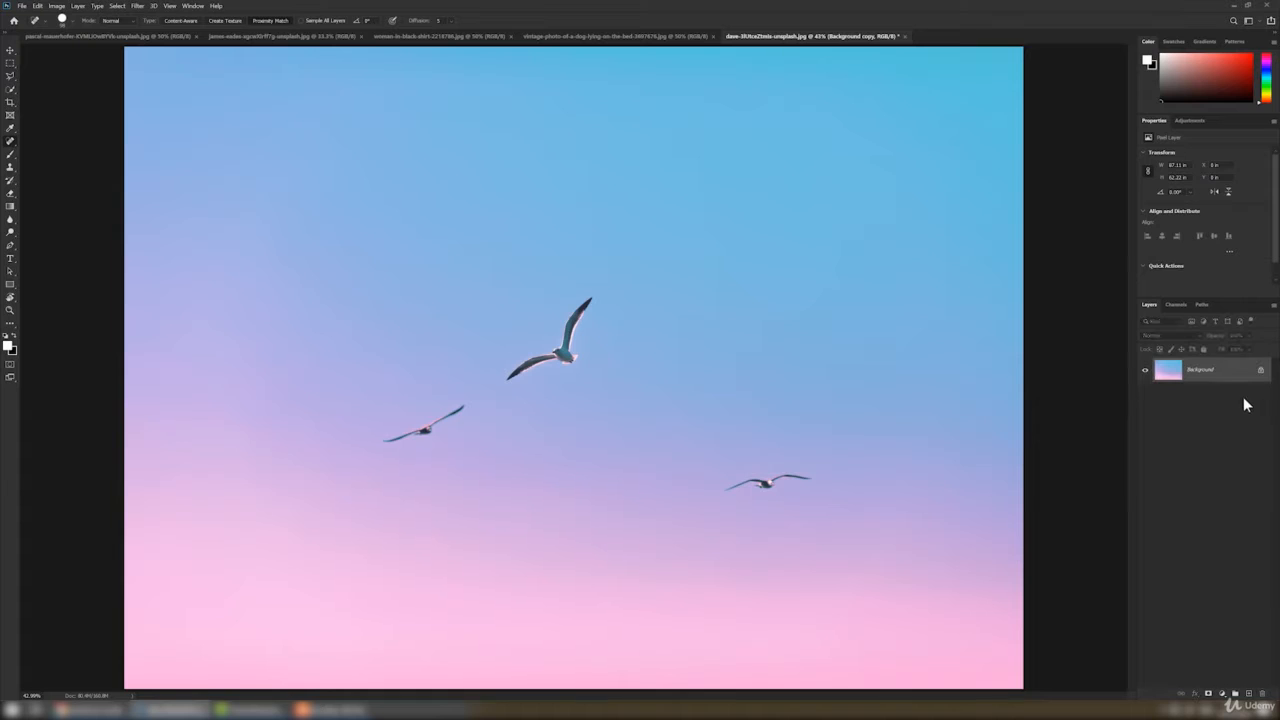
pyautogui.hotkey('ctrl', 'j')
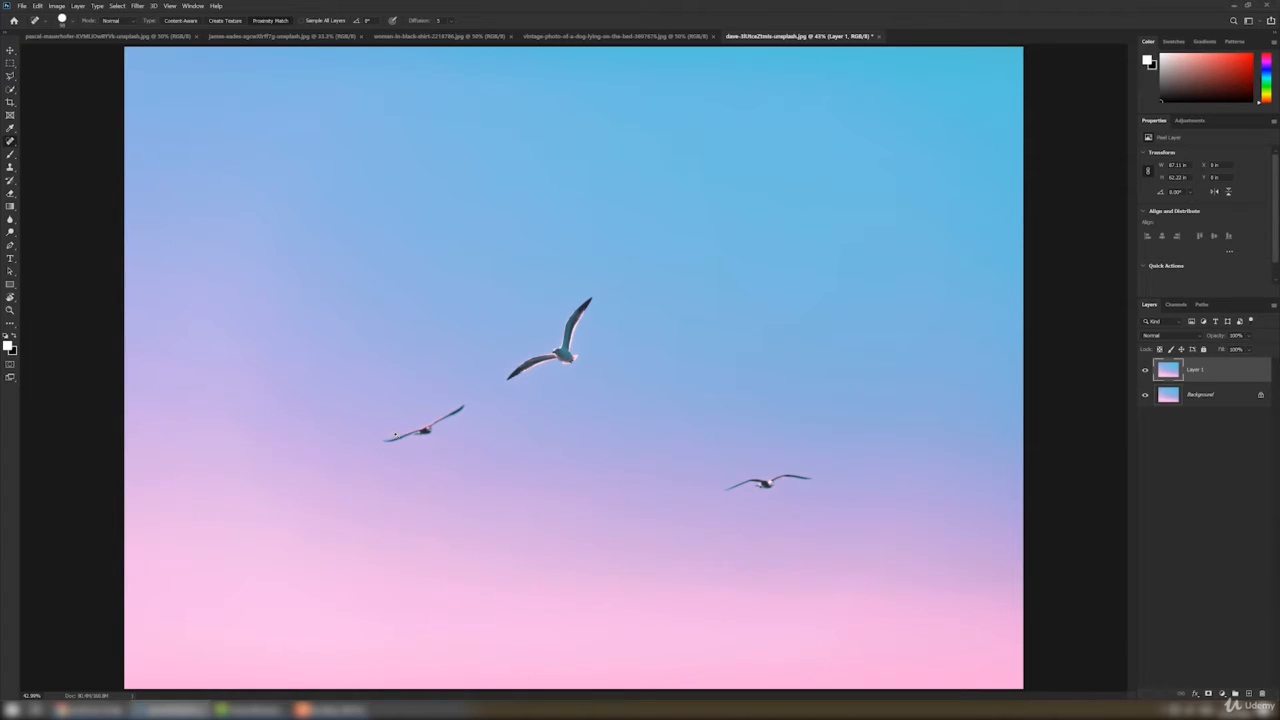
# Remove the right-hand bird from Layer 1 by painting over it with the Spot Healing Brush
pyautogui.scroll(1, 403, 436)
pyautogui.moveTo(403, 436); pyautogui.dragTo(282, 389)
pyautogui.scroll(3, 690, 452)
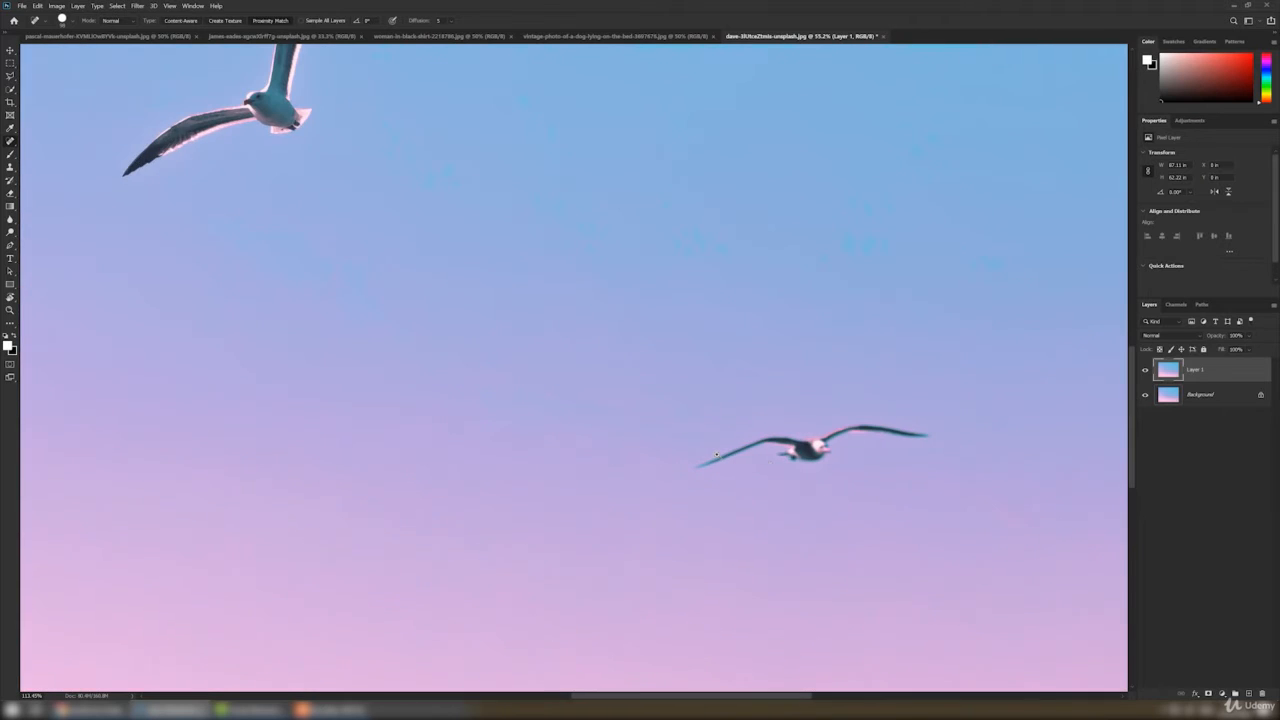
pyautogui.moveTo(832, 474); pyautogui.dragTo(707, 475)
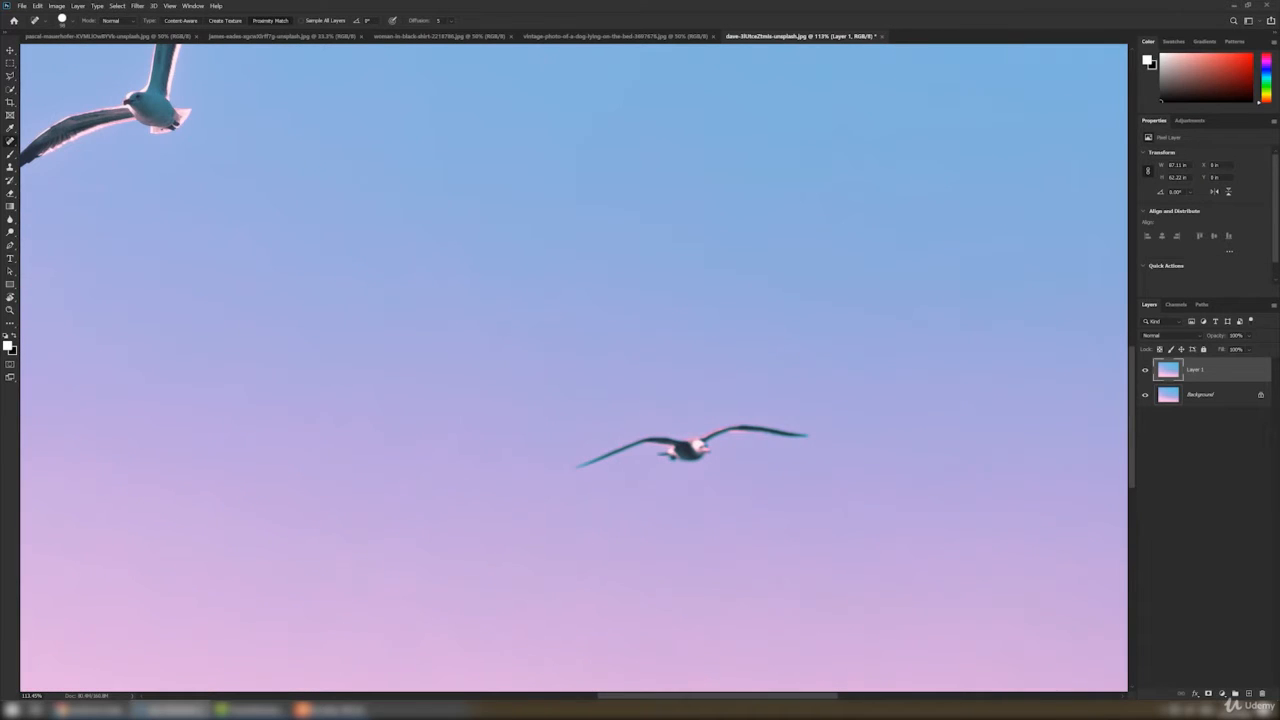
pyautogui.moveTo(577, 477)
pyautogui.mouseDown()
pyautogui.moveTo(659, 439)
pyautogui.moveTo(697, 456)
pyautogui.moveTo(735, 427)
pyautogui.moveTo(823, 438)
pyautogui.mouseUp()
# Paint out the lower-left bird on Layer 1 with the Spot Healing Brush
pyautogui.hscroll(-10, 485, 422)
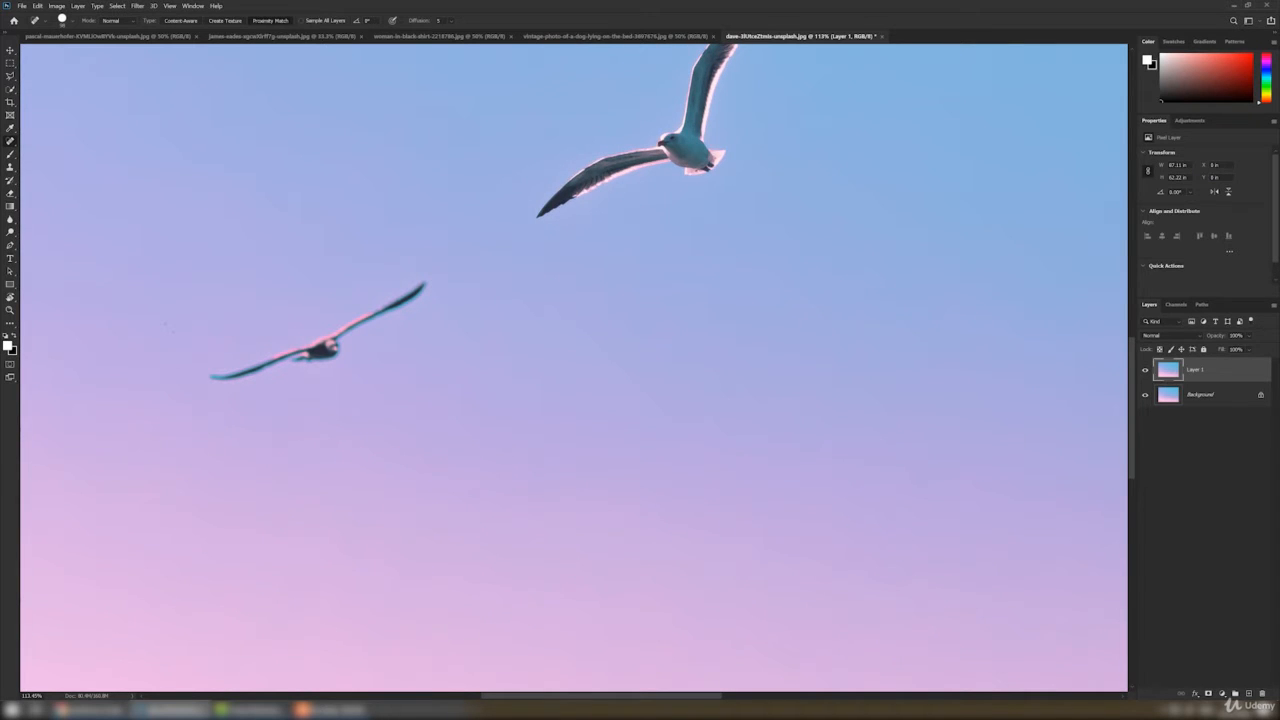
pyautogui.hscroll(-5, 503, 423)
pyautogui.scroll(3, 503, 423)
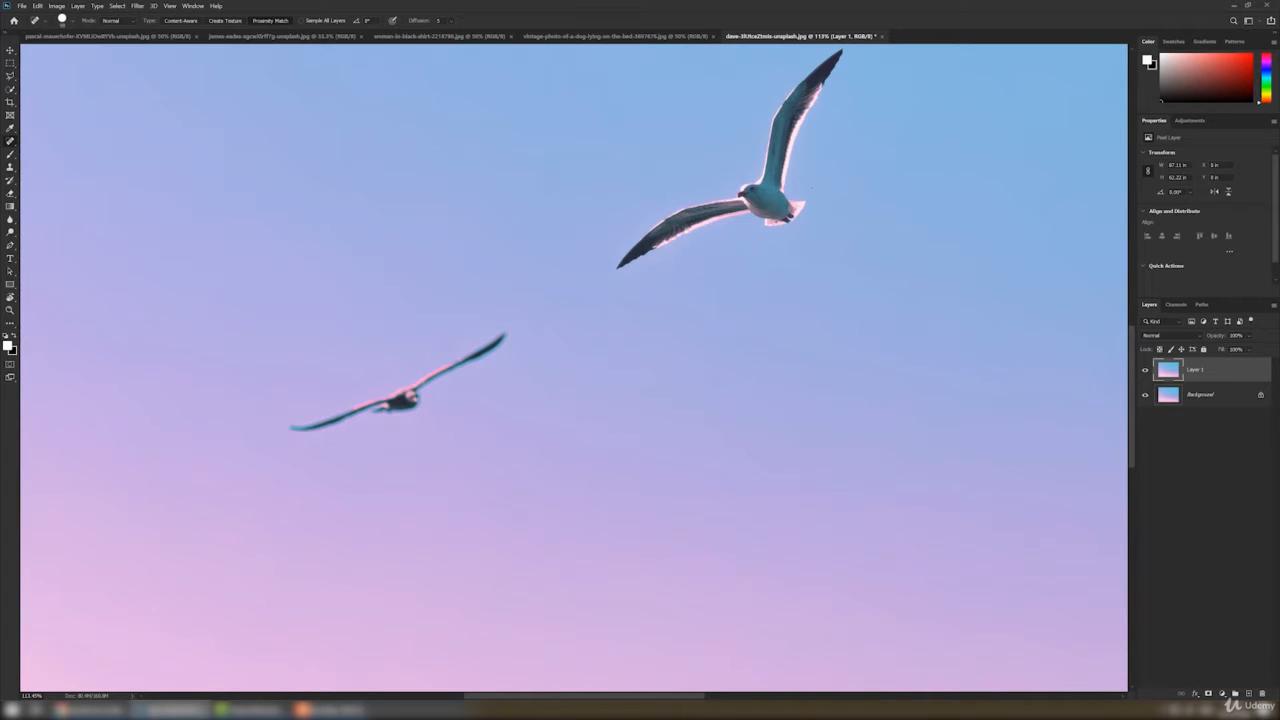
pyautogui.scroll(3, 803, 230)
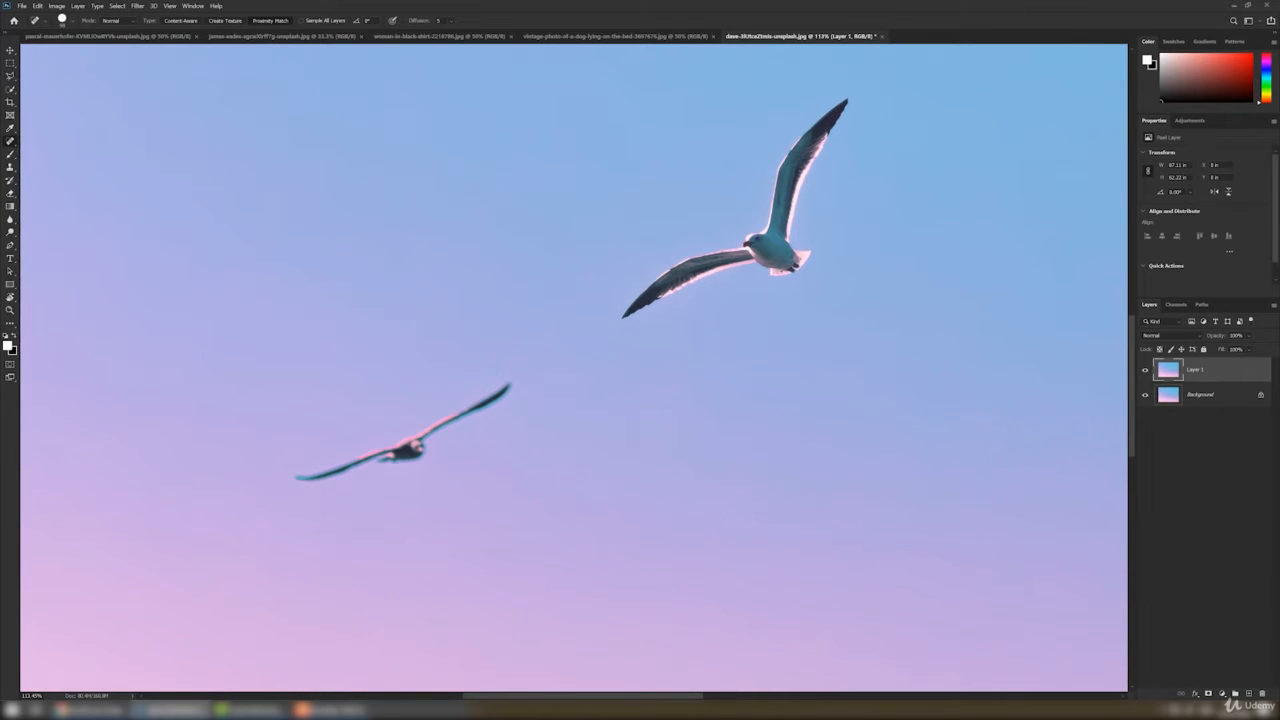
pyautogui.moveTo(476, 364)
pyautogui.mouseDown()
pyautogui.moveTo(430, 384)
pyautogui.moveTo(465, 352)
pyautogui.moveTo(427, 354)
pyautogui.moveTo(444, 331)
pyautogui.moveTo(412, 378)
pyautogui.moveTo(450, 376)
pyautogui.moveTo(453, 326)
pyautogui.moveTo(495, 388)
pyautogui.moveTo(510, 388)
pyautogui.moveTo(445, 409)
pyautogui.moveTo(400, 454)
pyautogui.moveTo(285, 467)
pyautogui.mouseUp()
pyautogui.hotkey('ctrl', '0')
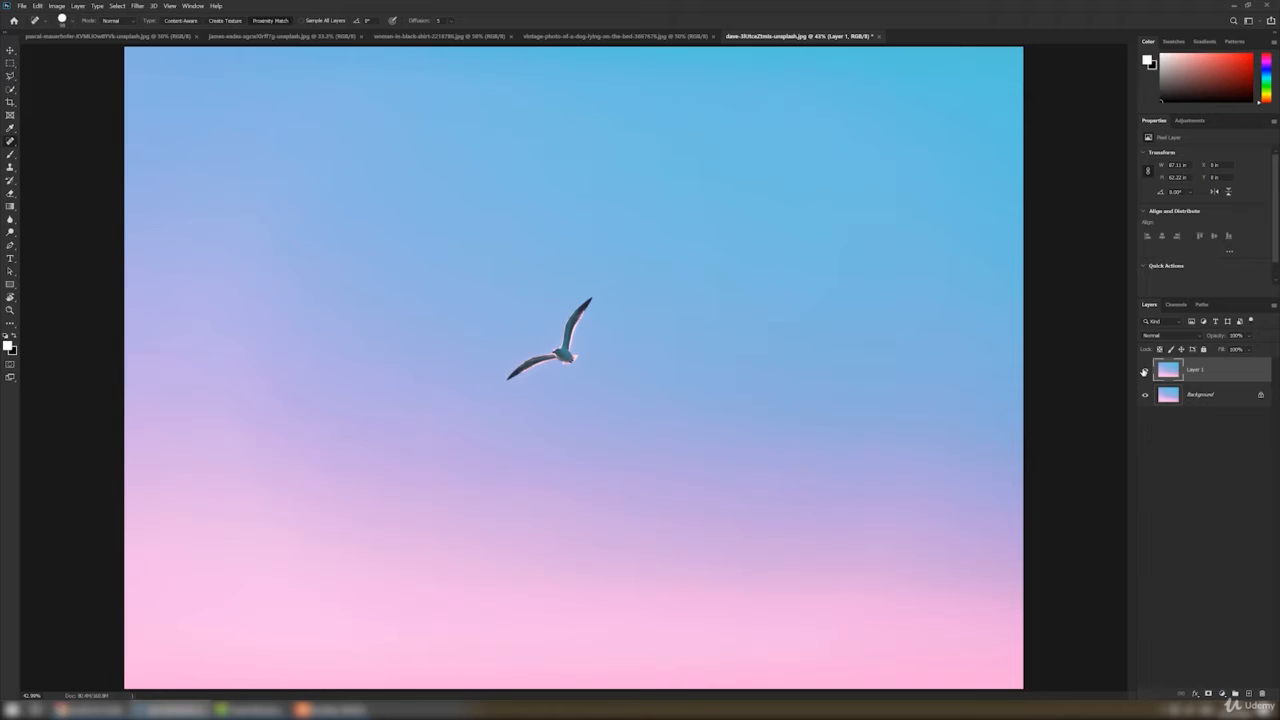
# Compare the retouched sky with the original by toggling Layer 1's visibility, leaving the layer shown
pyautogui.click(1144, 371)
pyautogui.click(1144, 371)
pyautogui.click(1144, 371)
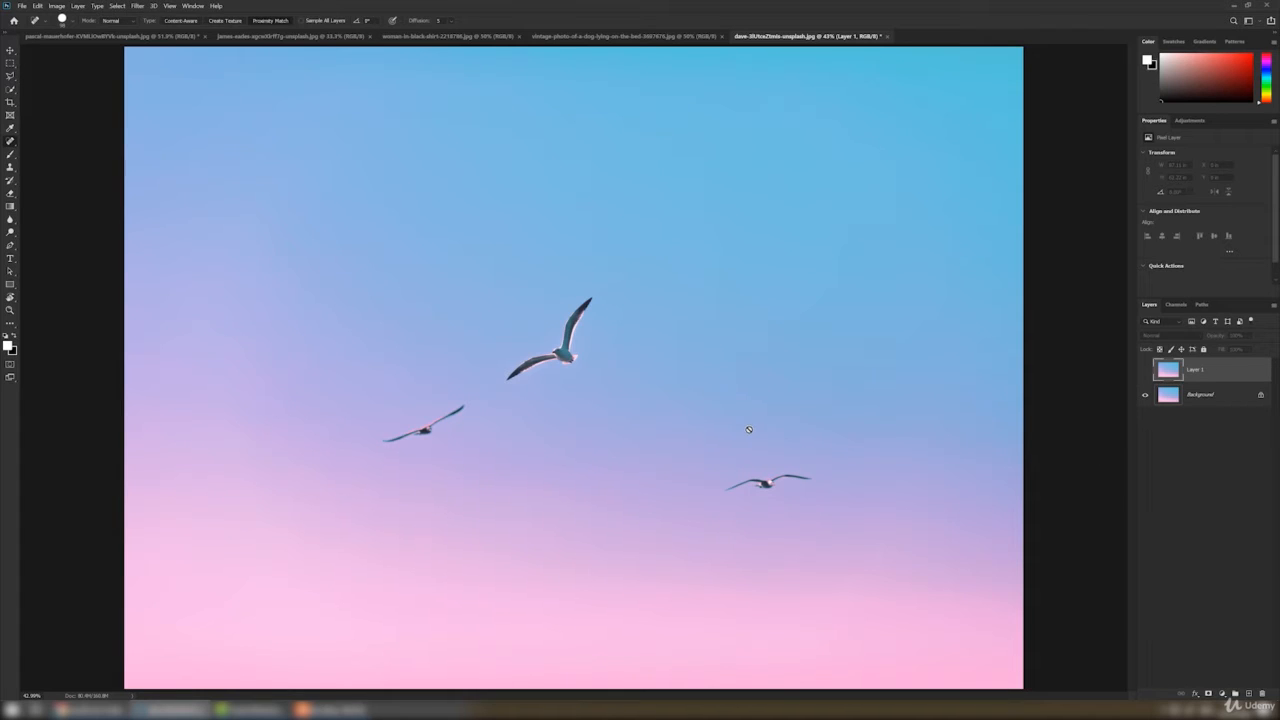
pyautogui.press('v')
pyautogui.click(1146, 370)
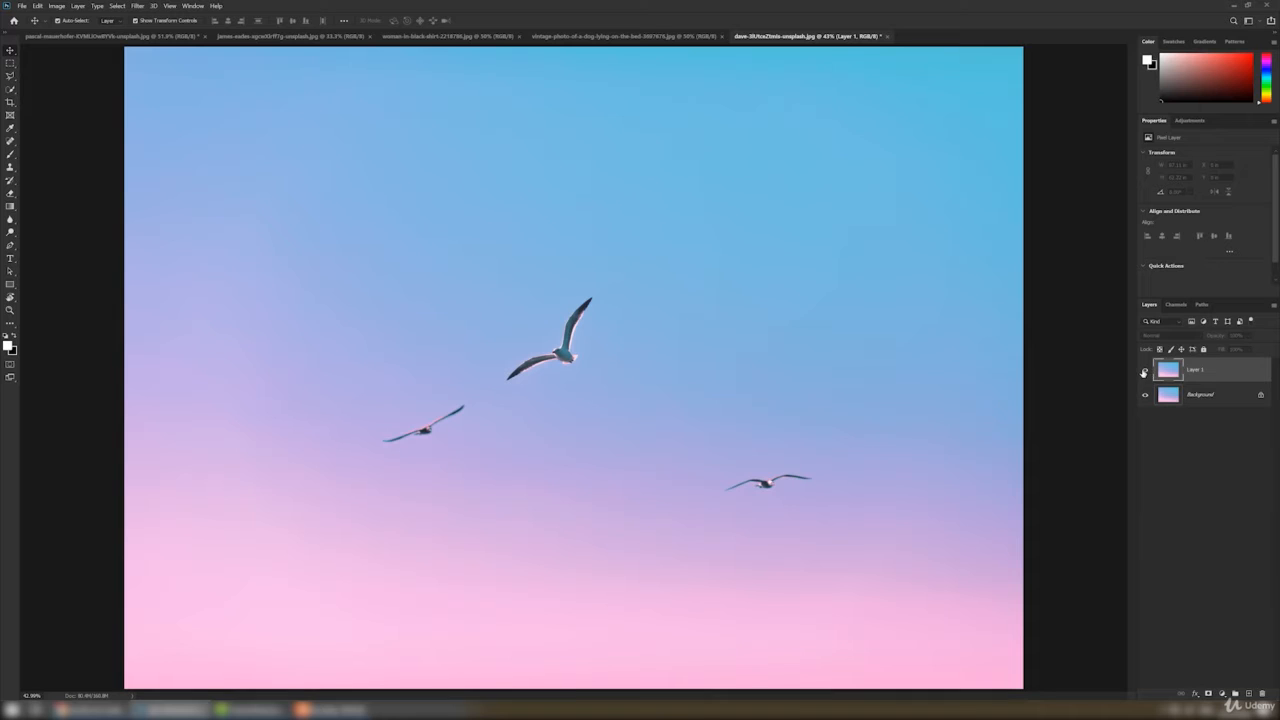
# Hide Layer 1 and make a fresh duplicate of the Background layer for retouching with the Healing Brush
pyautogui.click(10, 141)
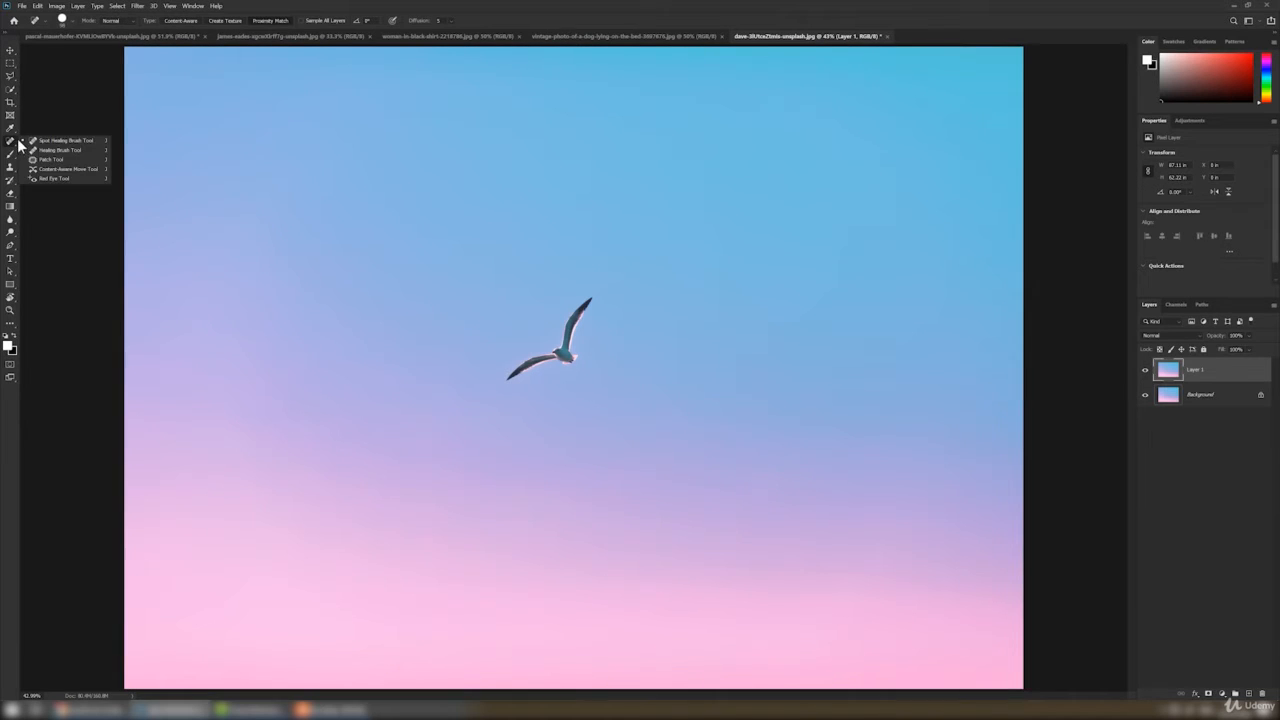
pyautogui.click(73, 151)
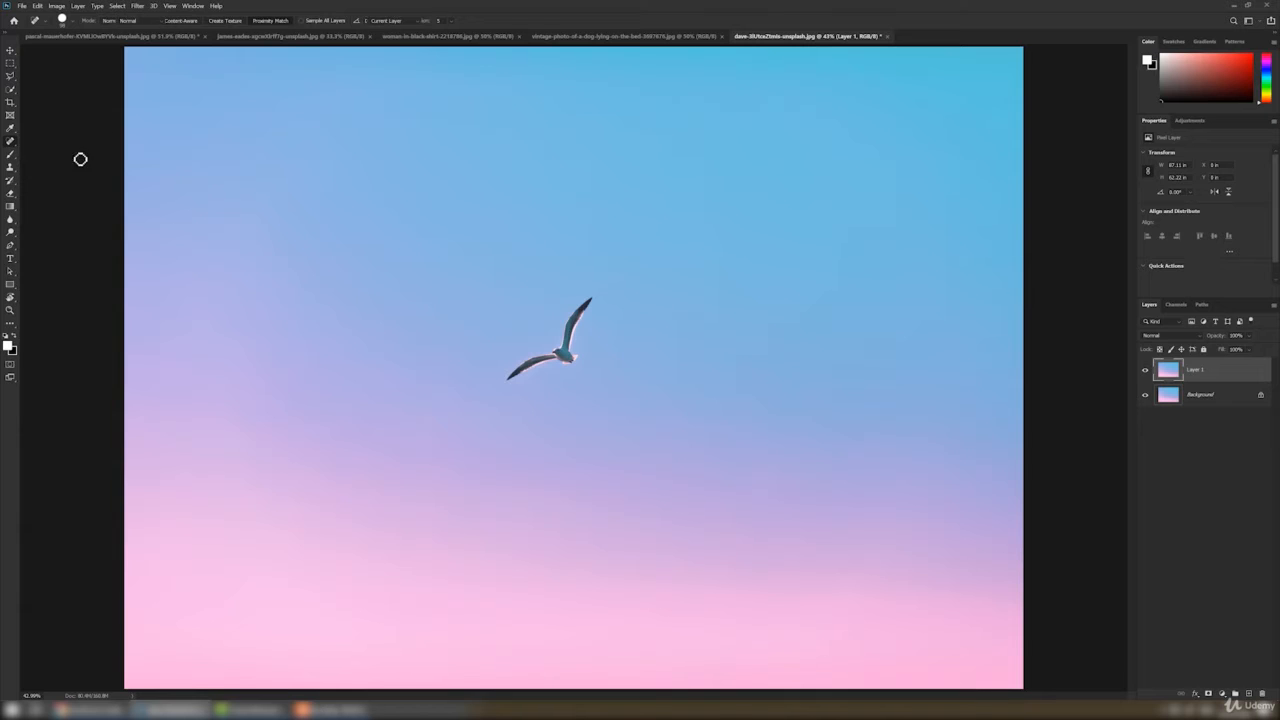
pyautogui.click(1146, 372)
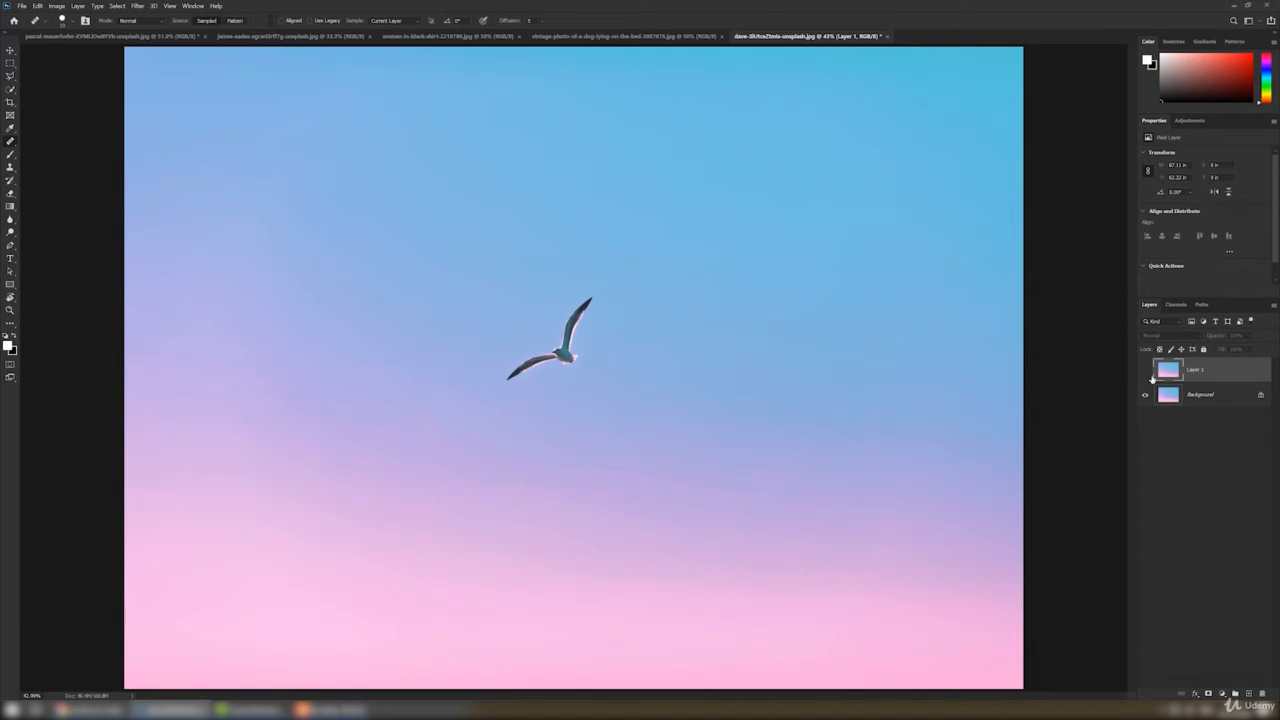
pyautogui.click(1233, 400)
pyautogui.hotkey('ctrl', 'j')
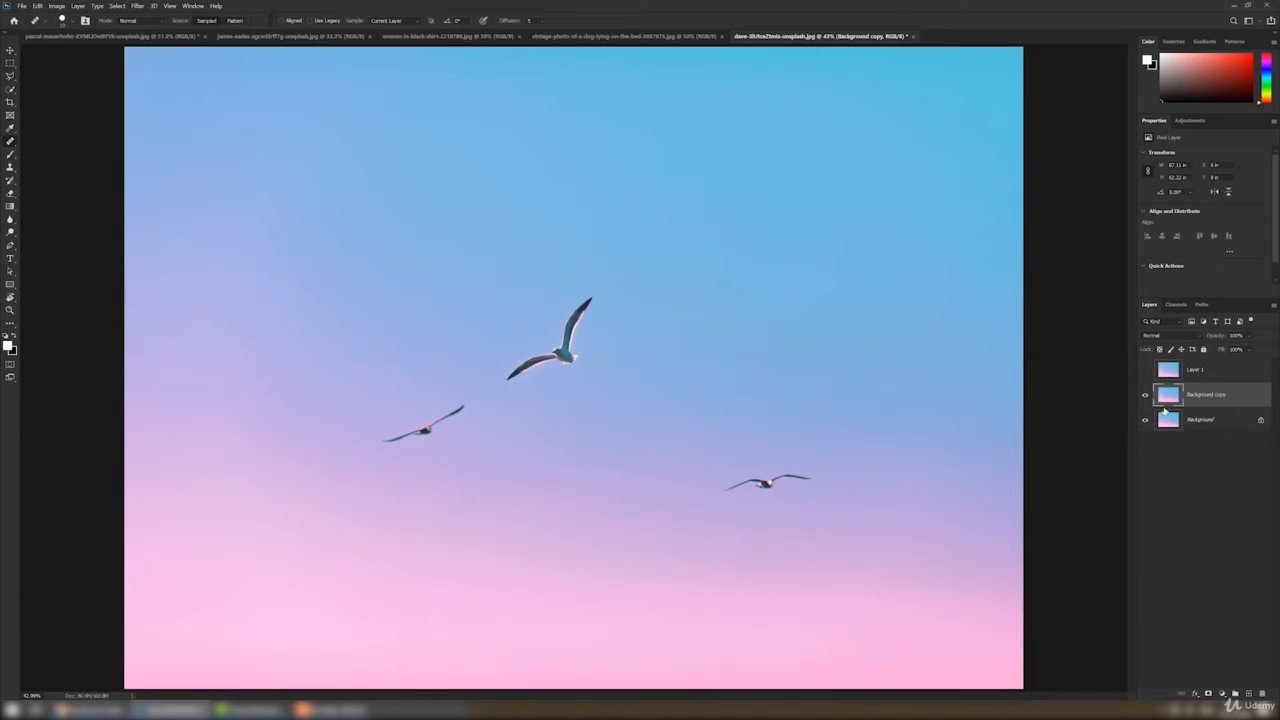
pyautogui.rightClick(12, 145)
pyautogui.click(54, 148)
# Try applying the Healing Brush beside the lower-left bird without defining a source point
pyautogui.scroll(1, 390, 414)
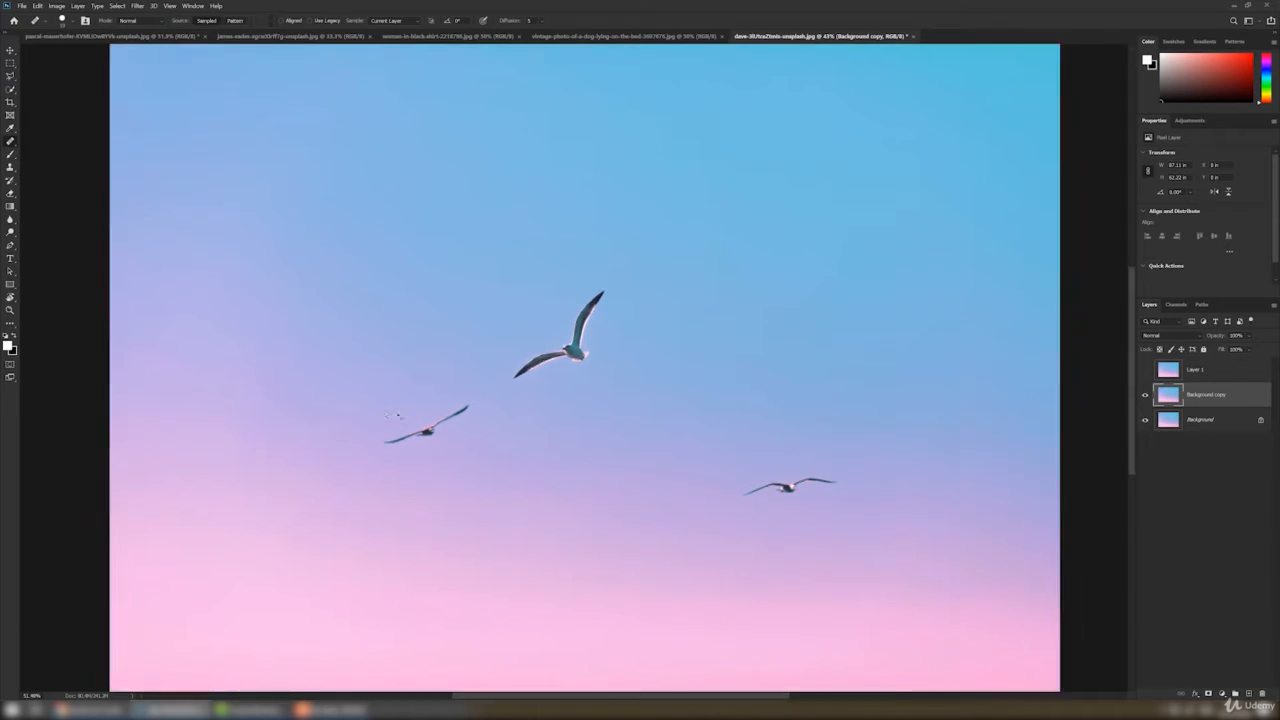
pyautogui.scroll(4, 389, 415)
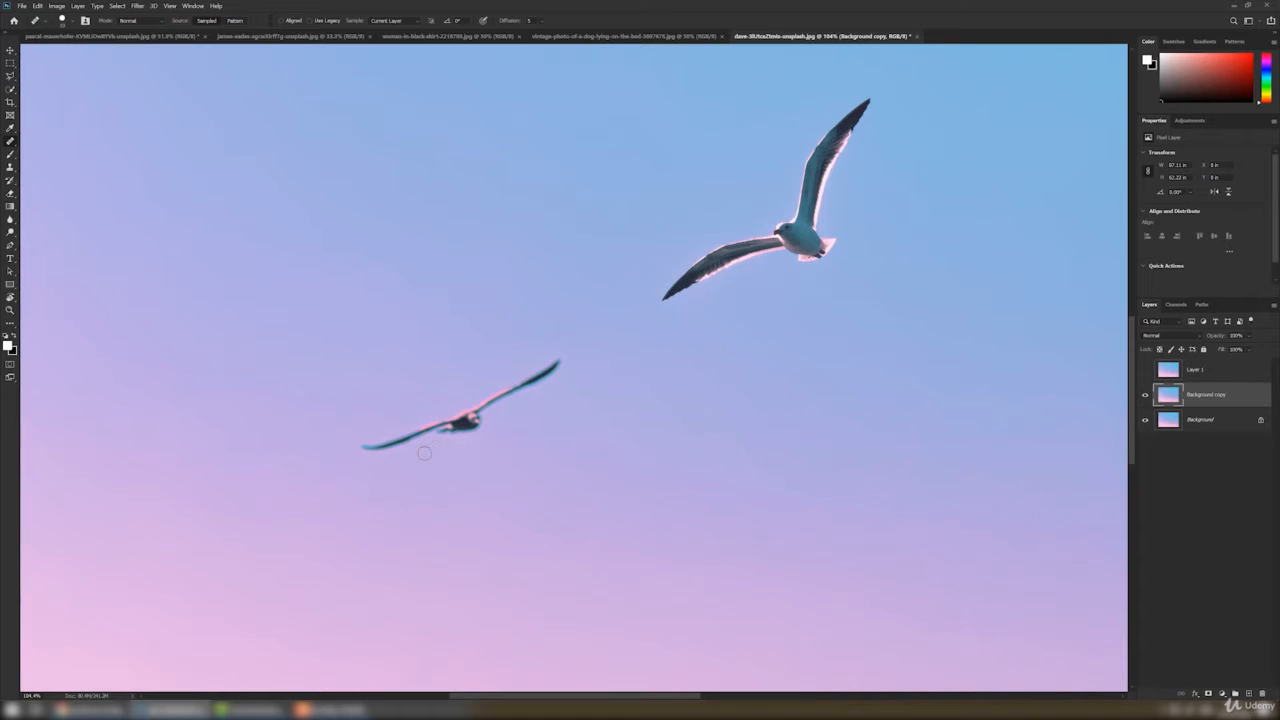
pyautogui.click(424, 452)
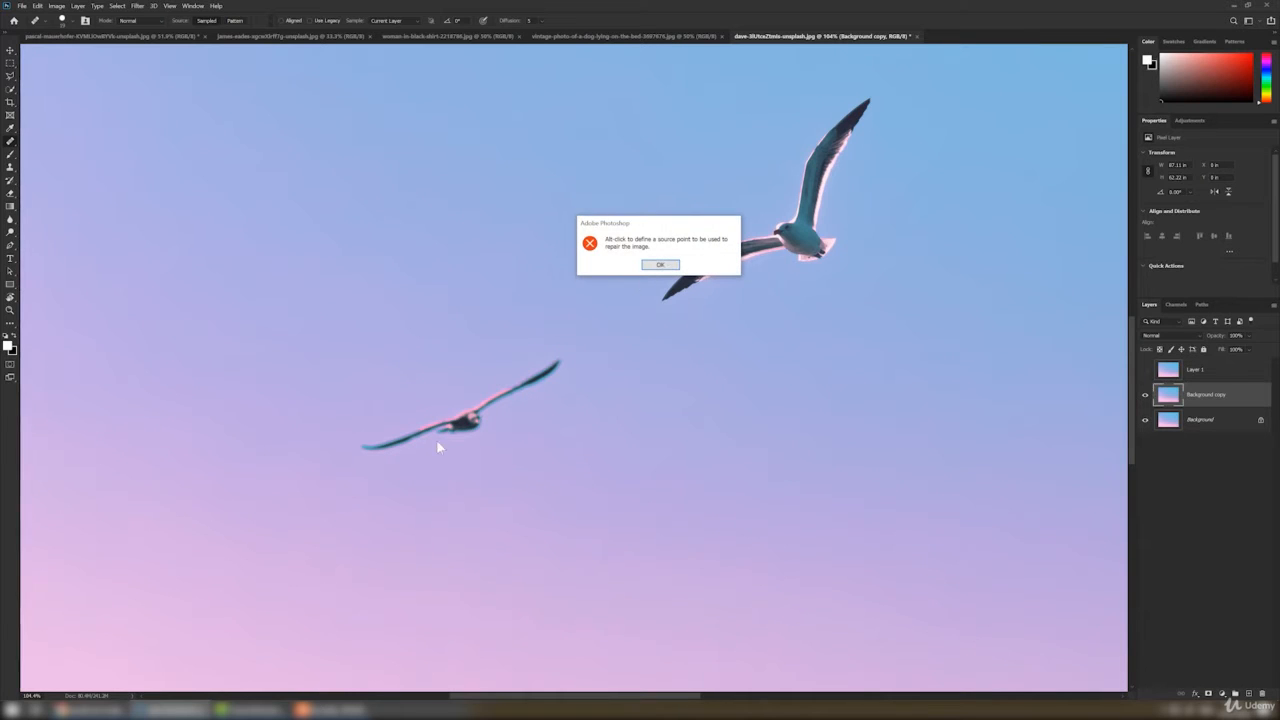
pyautogui.click(659, 265)
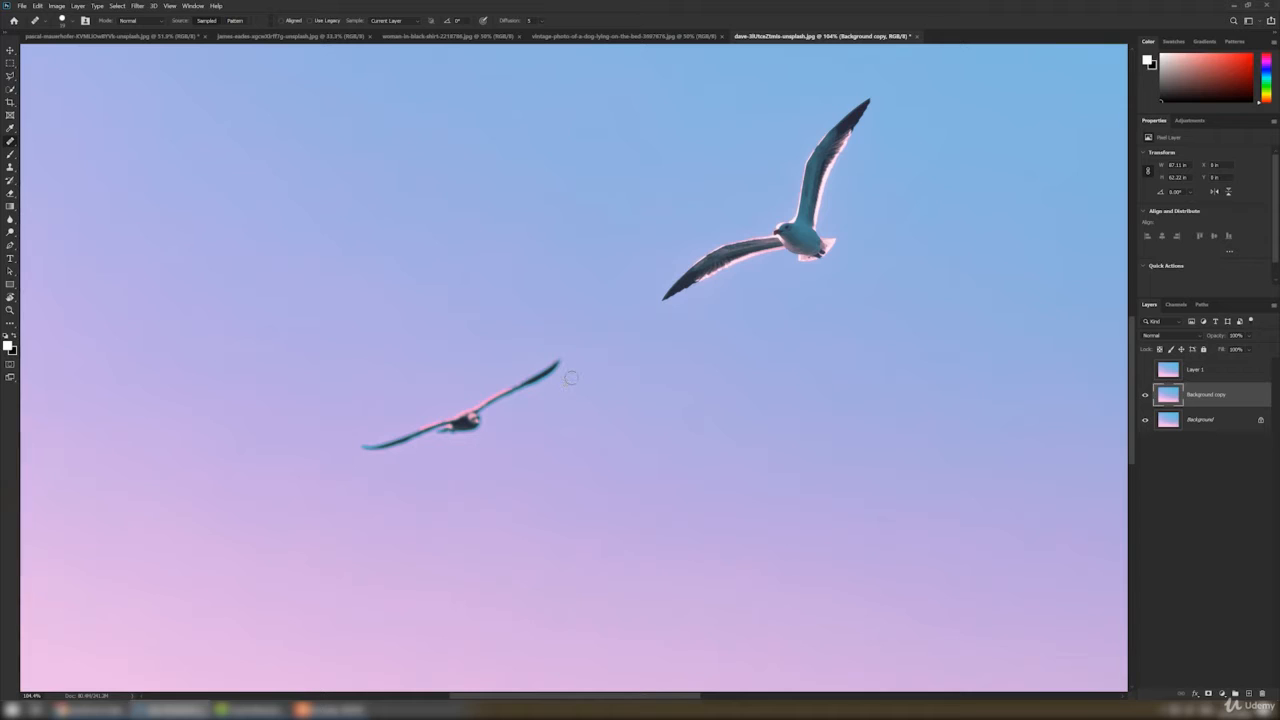
# Paint over the lower-left bird on Background copy with the Healing Brush, enlarging the brush after the wing tip
pyautogui.moveTo(566, 365); pyautogui.dragTo(526, 384)
pyautogui.rightClick(536, 423)
pyautogui.click(572, 388)
pyautogui.rightClick(535, 428)
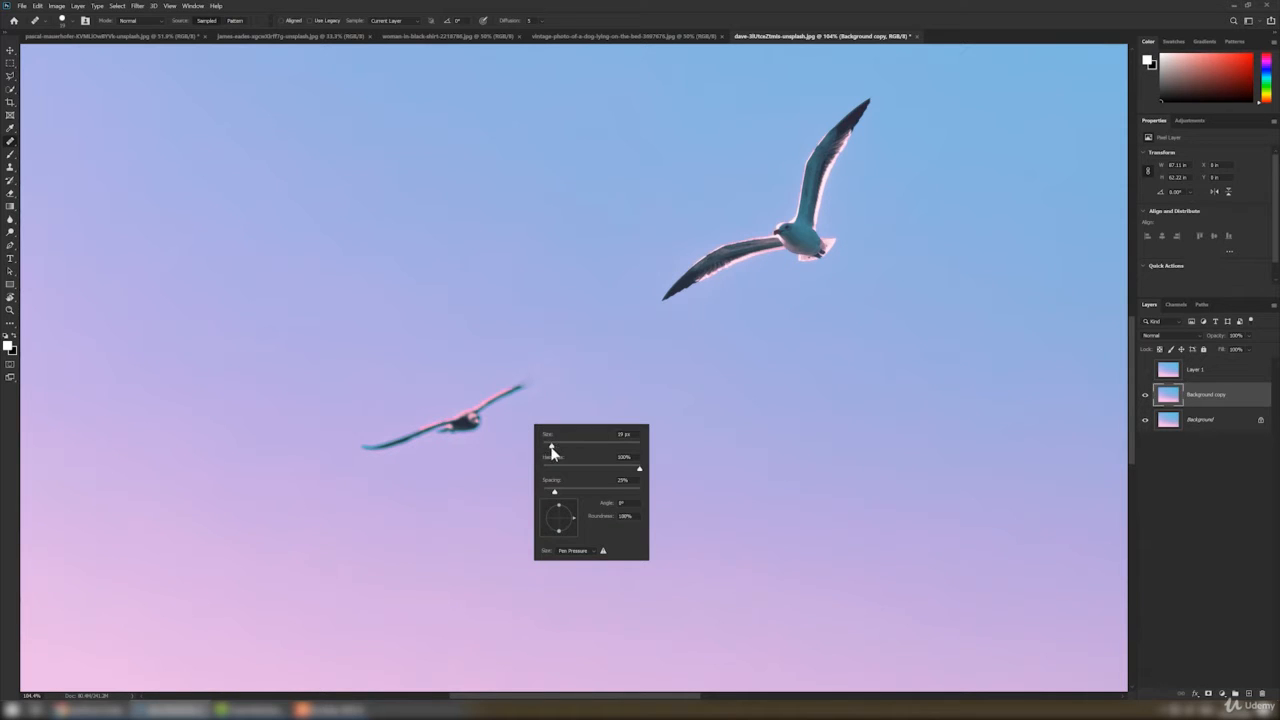
pyautogui.moveTo(551, 453); pyautogui.dragTo(566, 453)
pyautogui.click(567, 384)
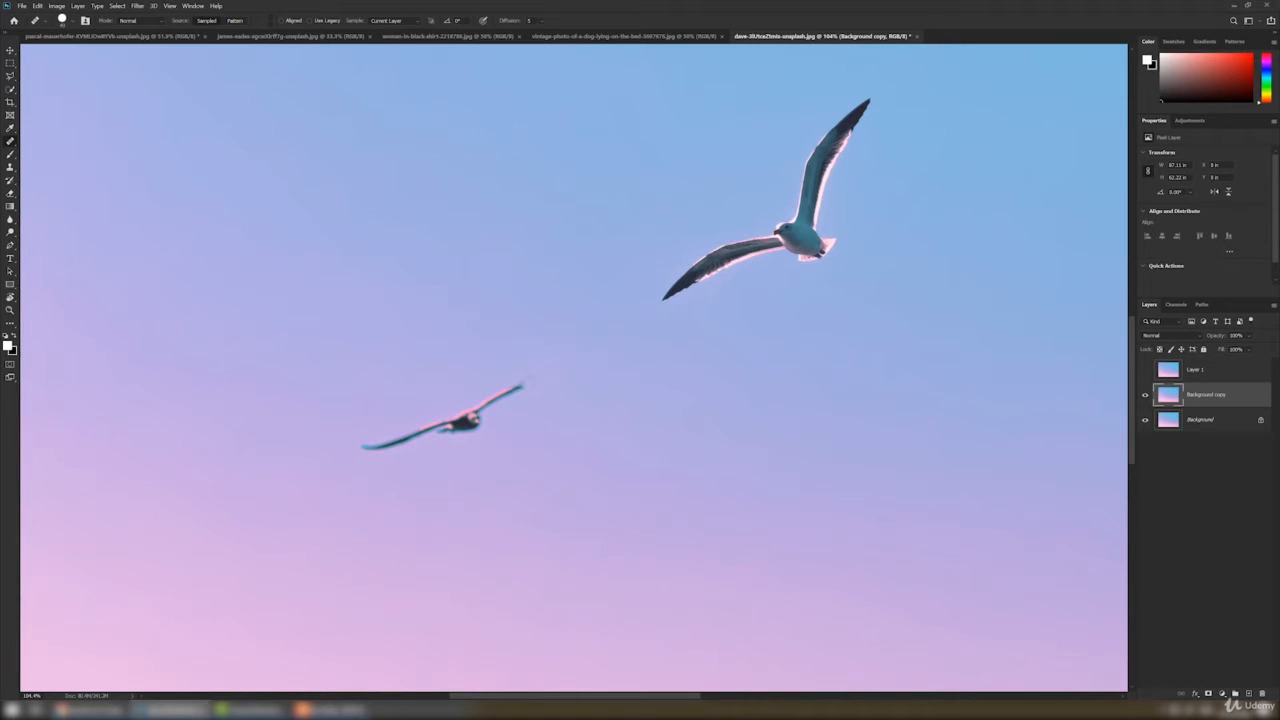
pyautogui.moveTo(520, 386)
pyautogui.mouseDown()
pyautogui.moveTo(367, 447)
pyautogui.moveTo(423, 436)
pyautogui.mouseUp()
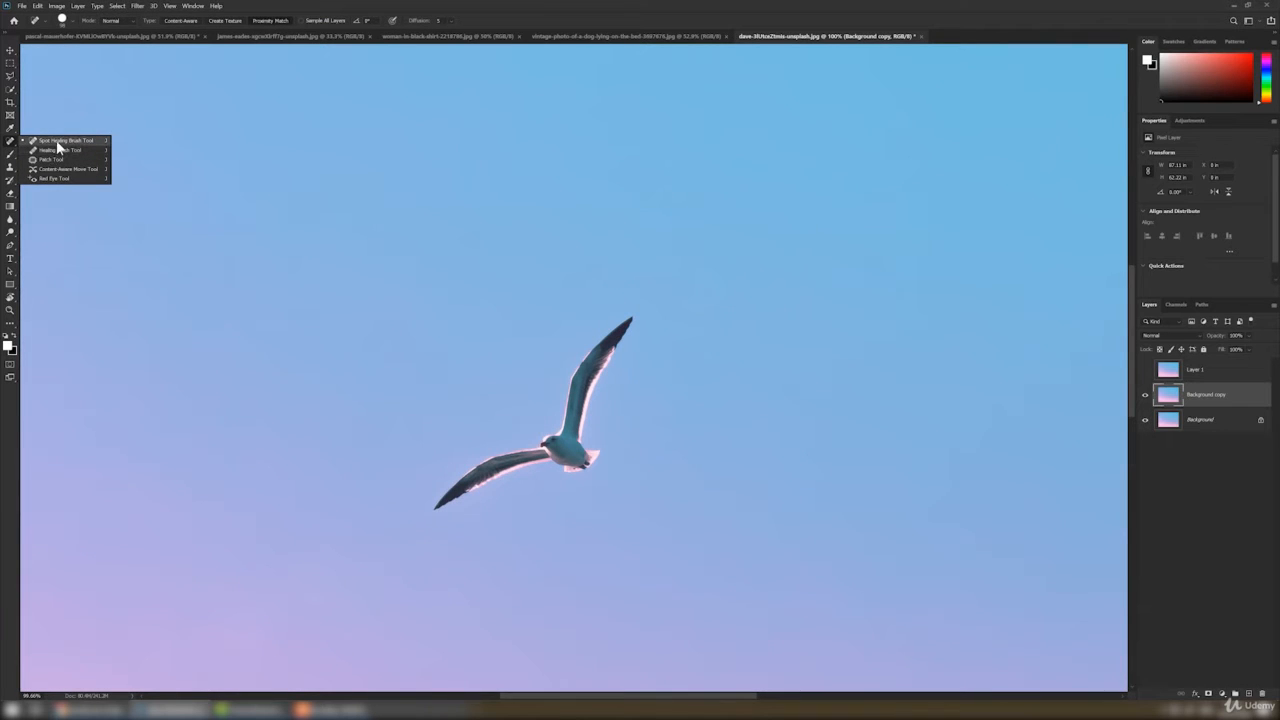
# Try painting out the large bird's body with the Spot Healing Brush, and undo the stroke
pyautogui.click(56, 140)
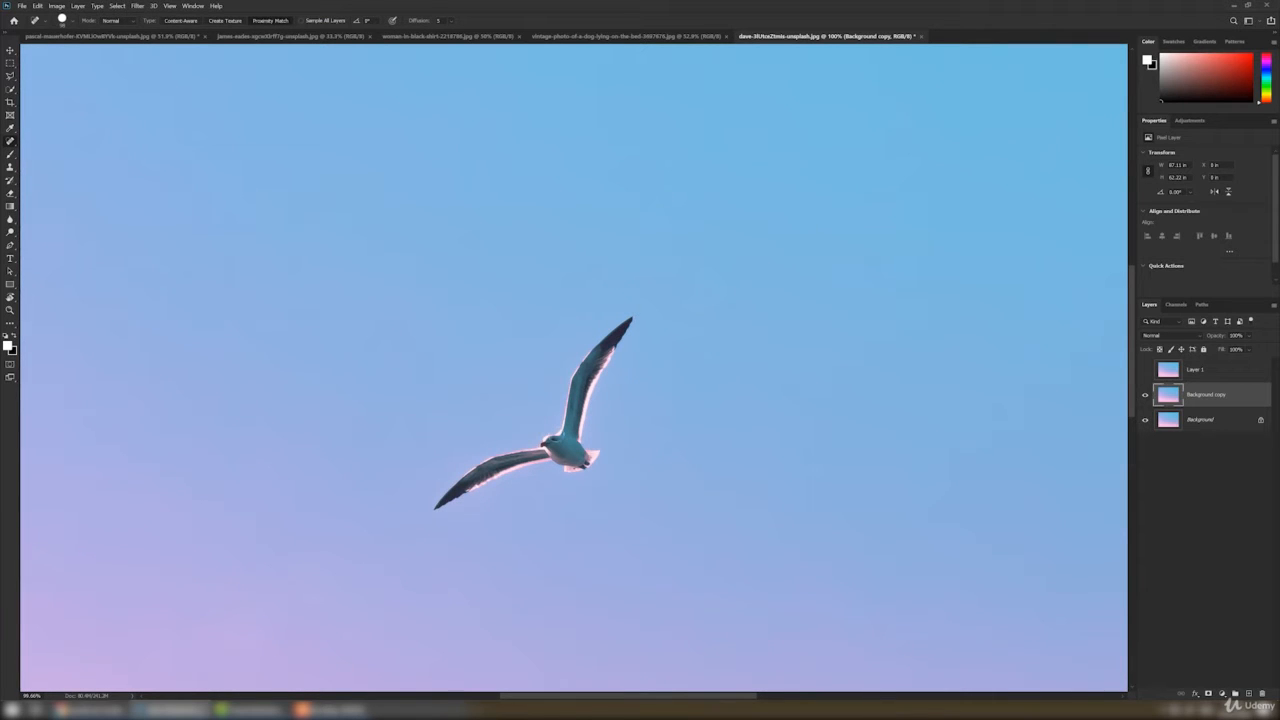
pyautogui.moveTo(556, 440)
pyautogui.mouseDown()
pyautogui.moveTo(535, 465)
pyautogui.moveTo(590, 465)
pyautogui.moveTo(560, 428)
pyautogui.moveTo(586, 471)
pyautogui.mouseUp()
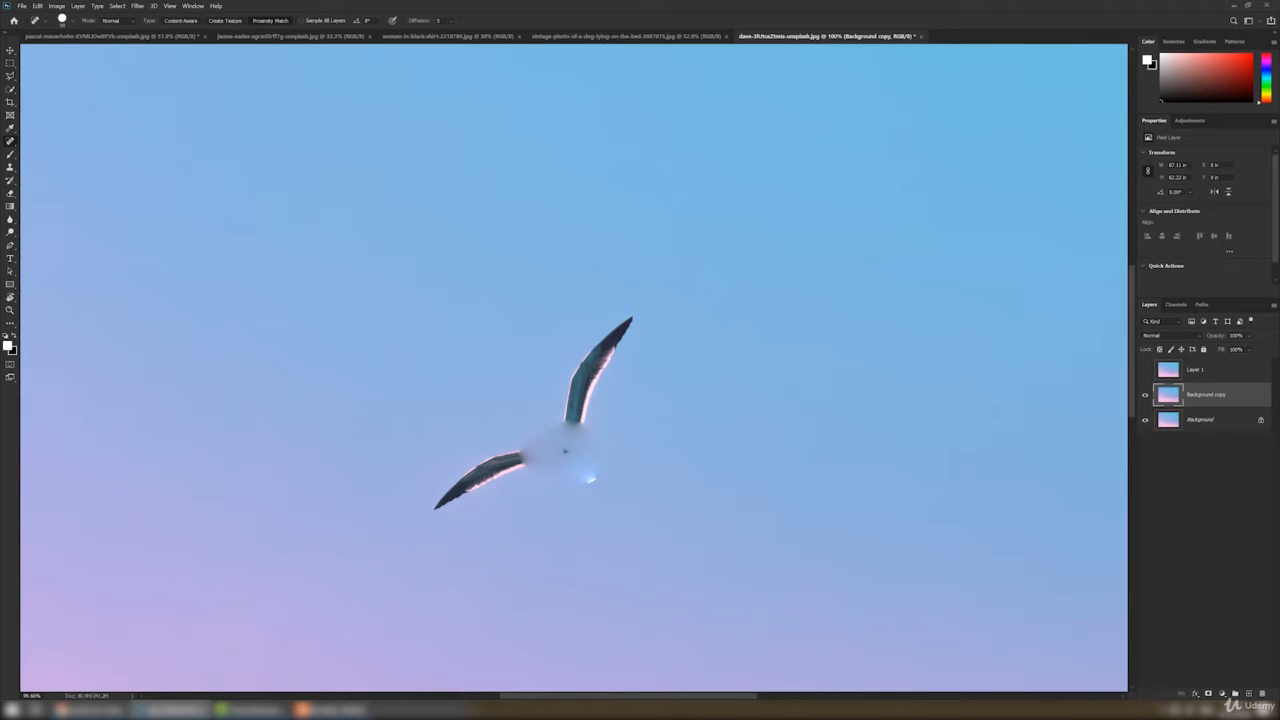
pyautogui.hotkey('ctrl', 'z')
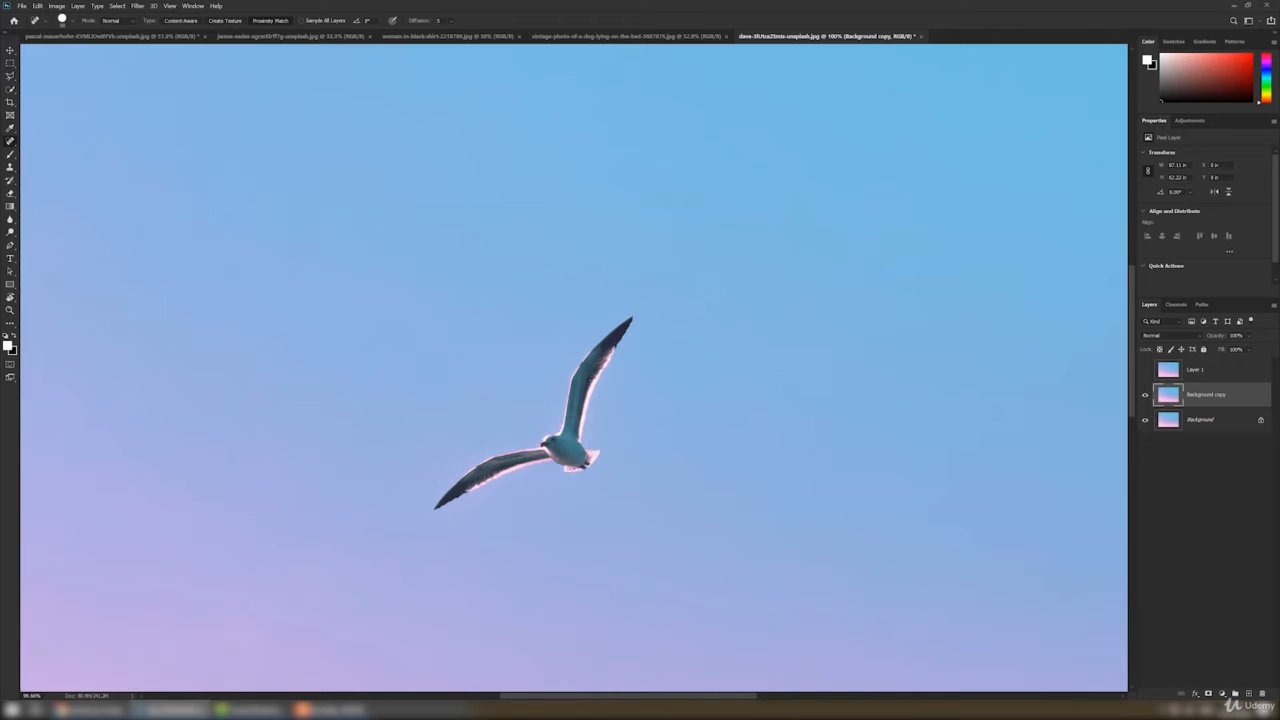
# Remove the large bird's body and both wings from Background copy with the Healing Brush, sampling clean sky as the source
pyautogui.rightClick(11, 146)
pyautogui.click(45, 147)
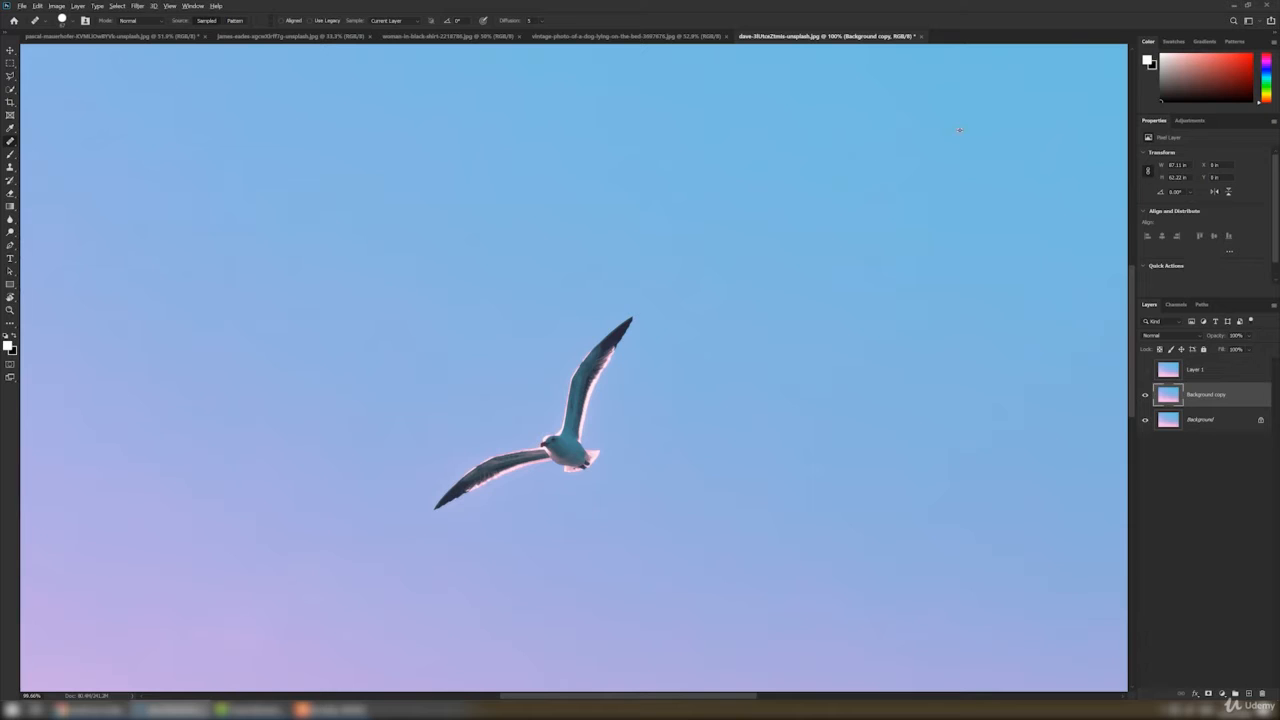
pyautogui.moveTo(542, 452)
pyautogui.mouseDown()
pyautogui.moveTo(565, 432)
pyautogui.moveTo(580, 455)
pyautogui.mouseUp()
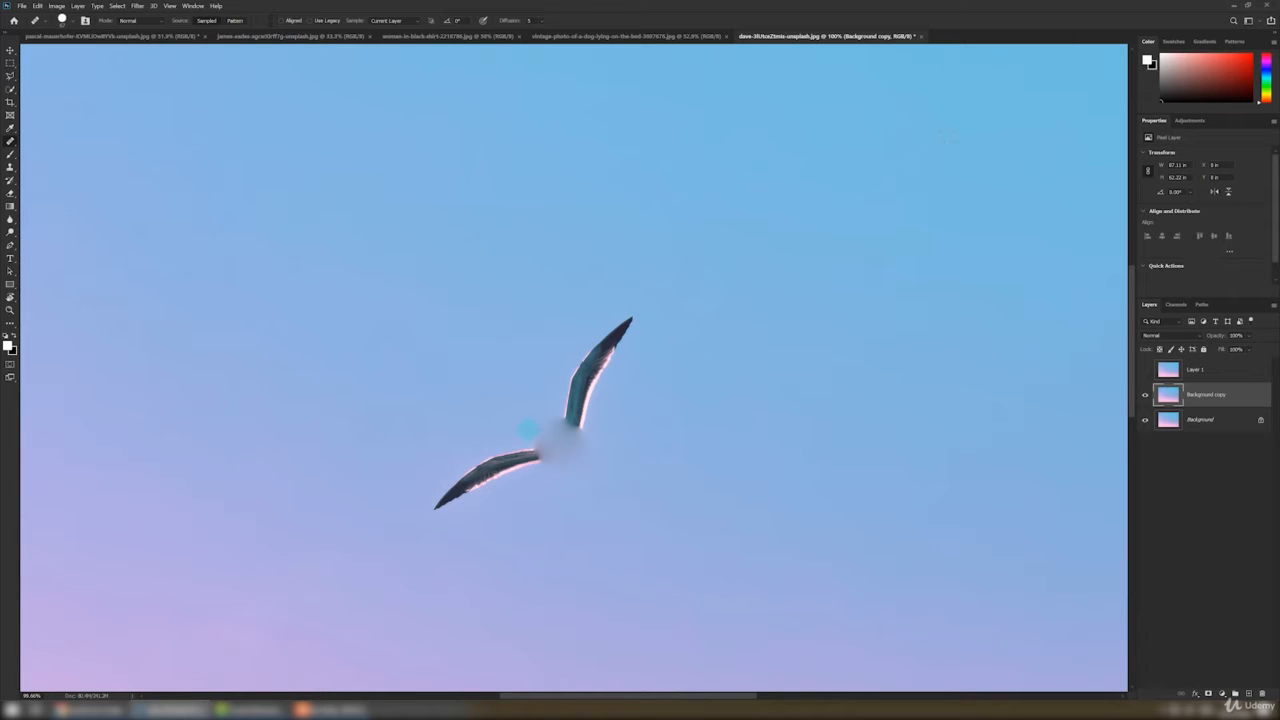
pyautogui.moveTo(560, 432); pyautogui.dragTo(624, 325)
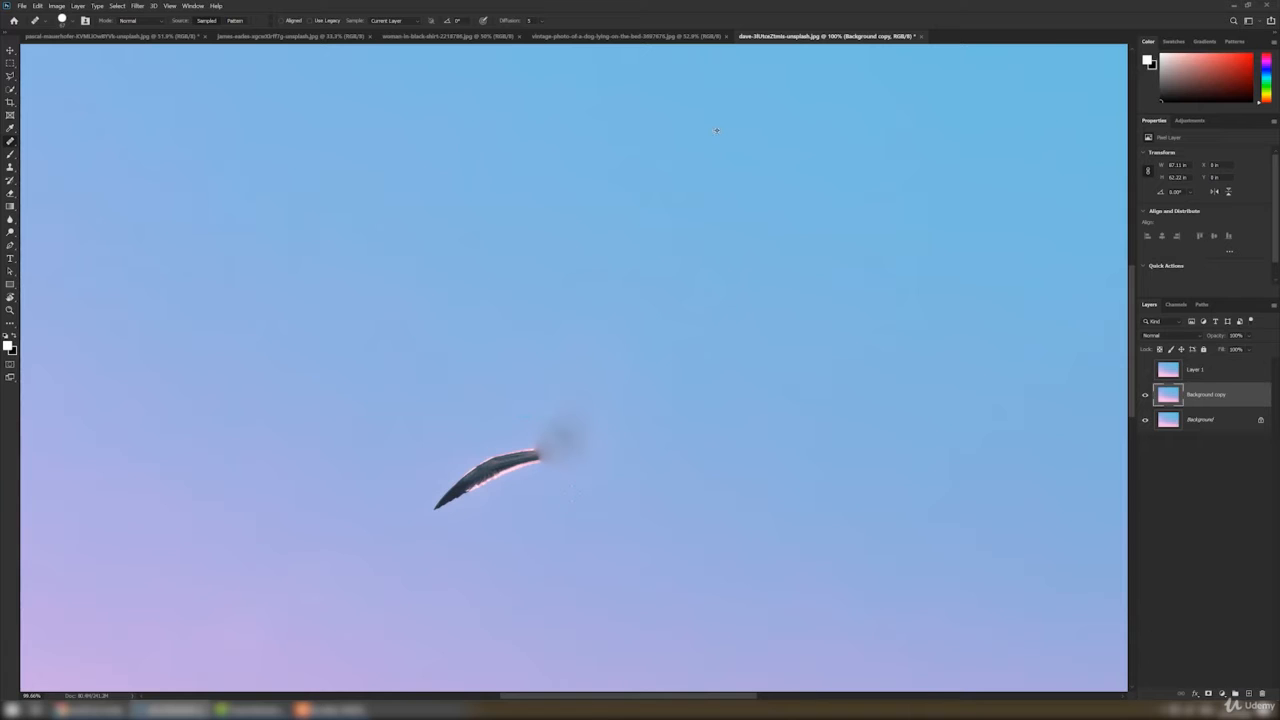
pyautogui.moveTo(535, 443); pyautogui.dragTo(480, 474)
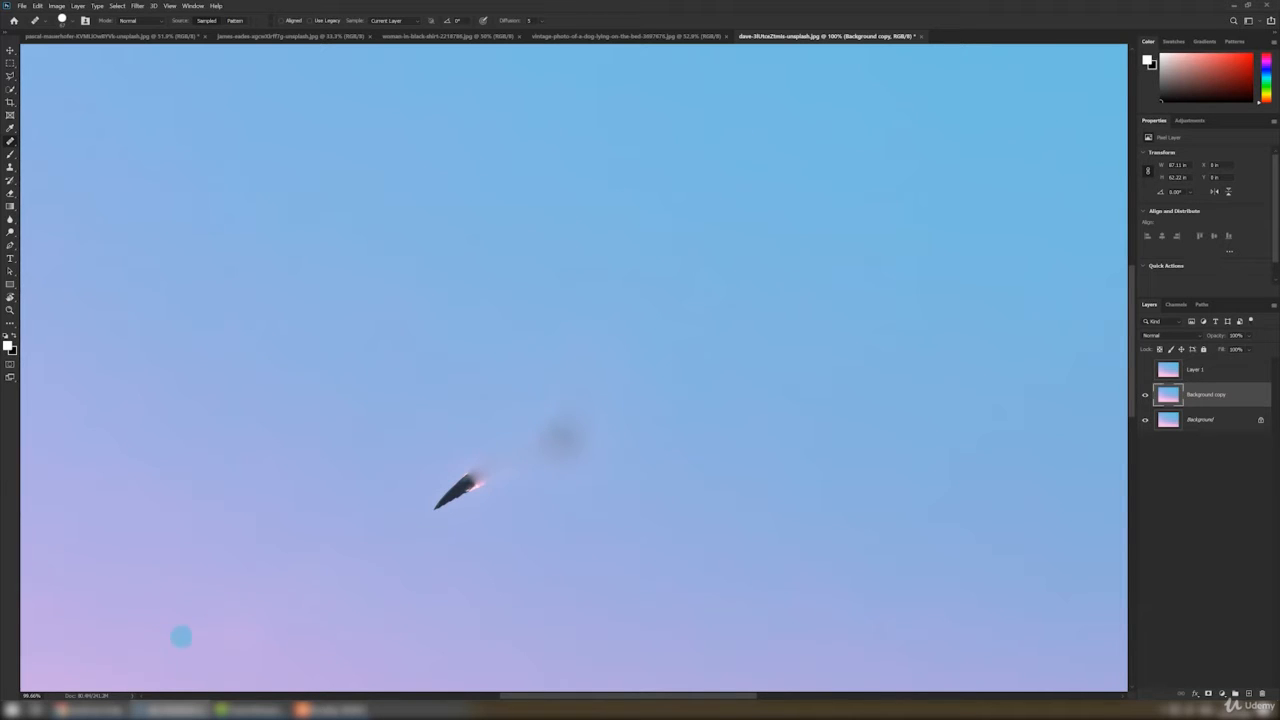
pyautogui.keyDown('alt'); pyautogui.click(141, 643); pyautogui.keyUp('alt')
pyautogui.moveTo(438, 504); pyautogui.dragTo(474, 482)
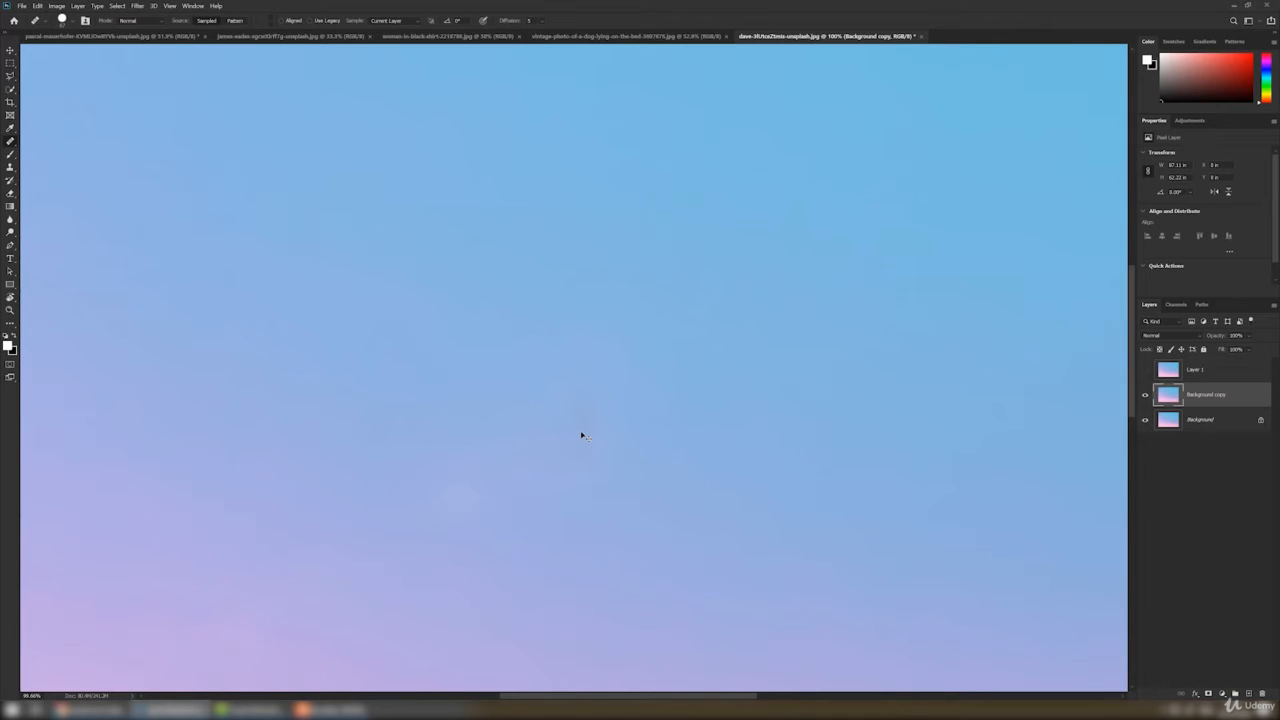
# Try painting out the lower-right bird on Background copy with the Spot Healing Brush
pyautogui.hotkey('ctrl', '0')
pyautogui.press('v')
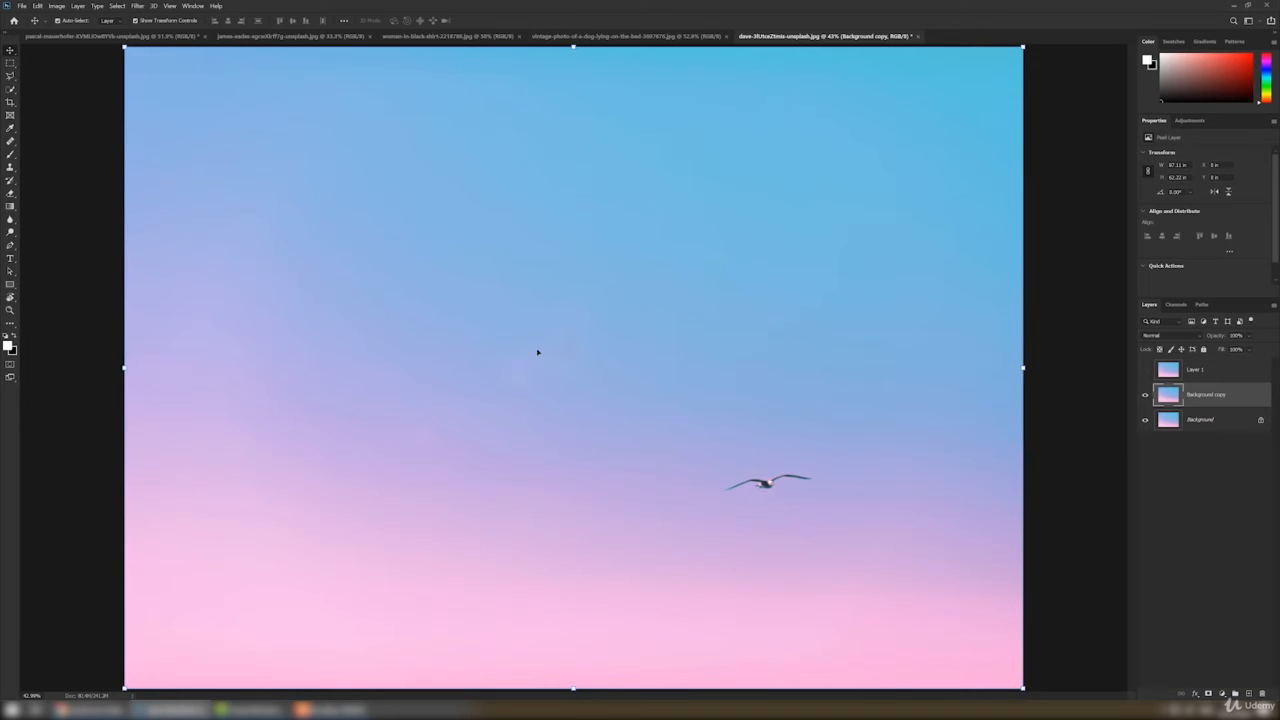
pyautogui.rightClick(10, 141)
pyautogui.click(50, 138)
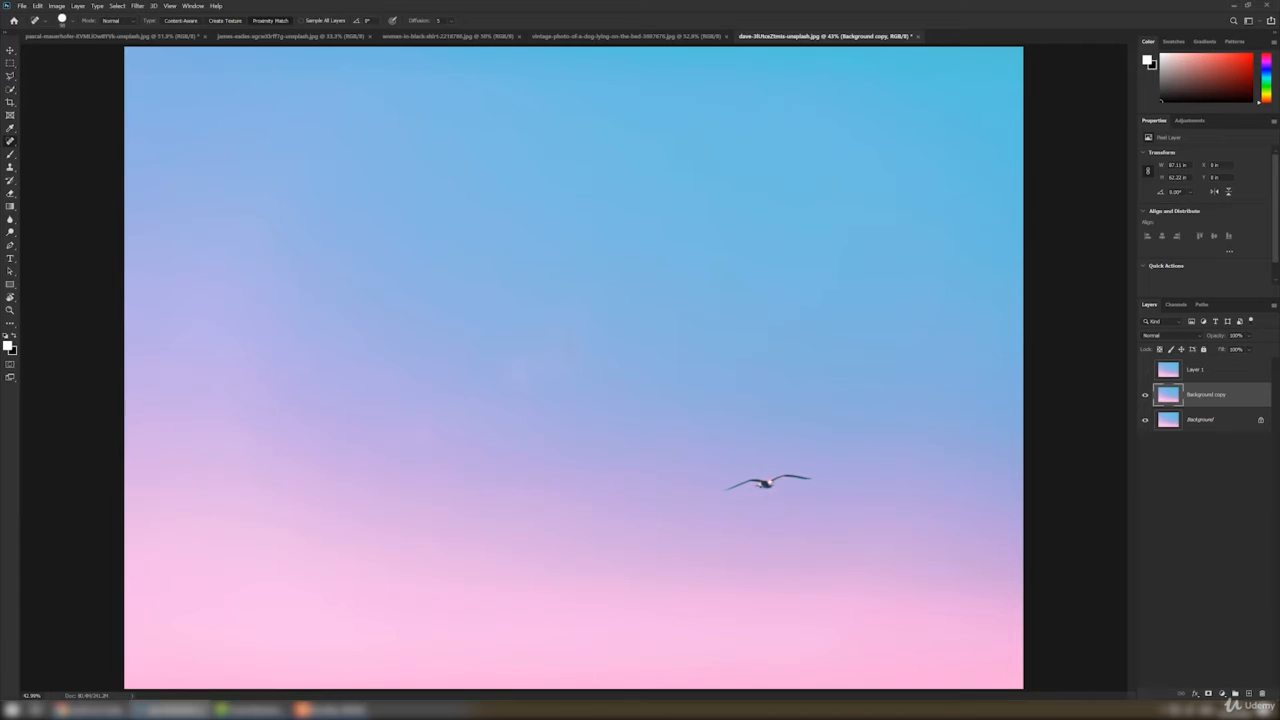
pyautogui.moveTo(720, 488)
pyautogui.mouseDown()
pyautogui.moveTo(822, 474)
pyautogui.moveTo(762, 486)
pyautogui.mouseUp()
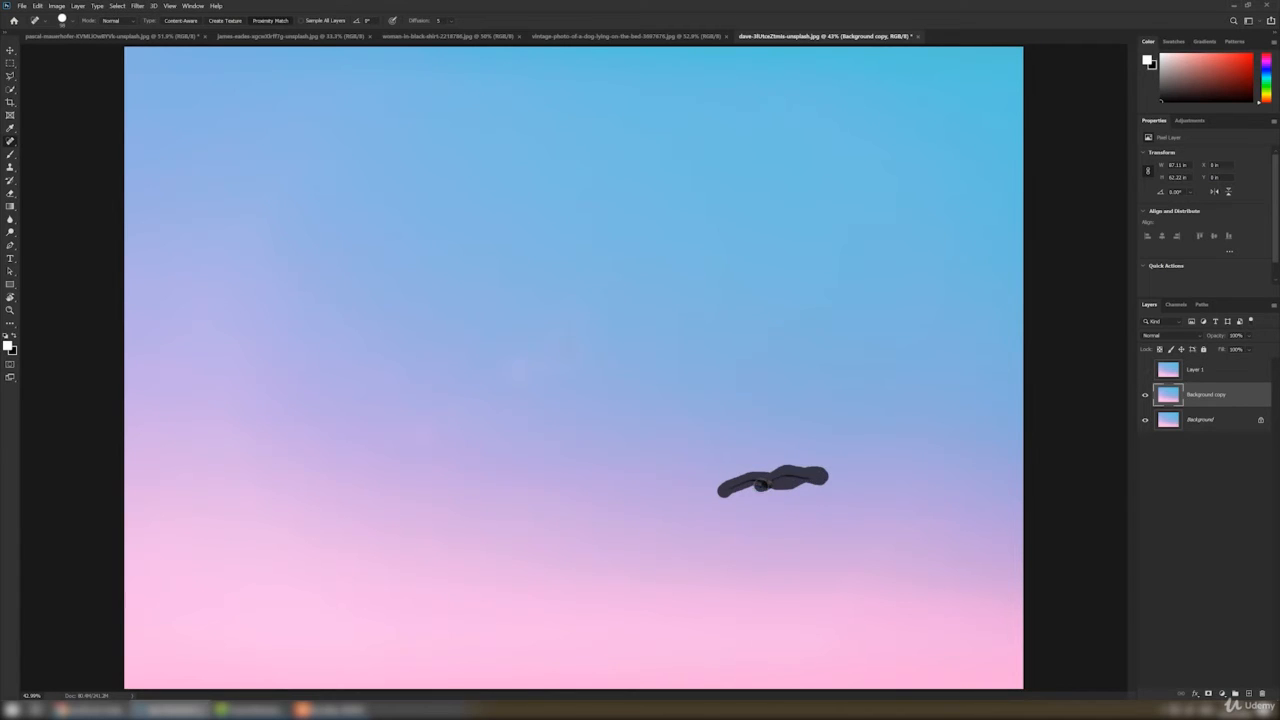
# Remove the lower-right bird from Background copy with the Healing Brush, and clean up the leftover marks in the middle of the sky
pyautogui.rightClick(12, 142)
pyautogui.click(50, 153)
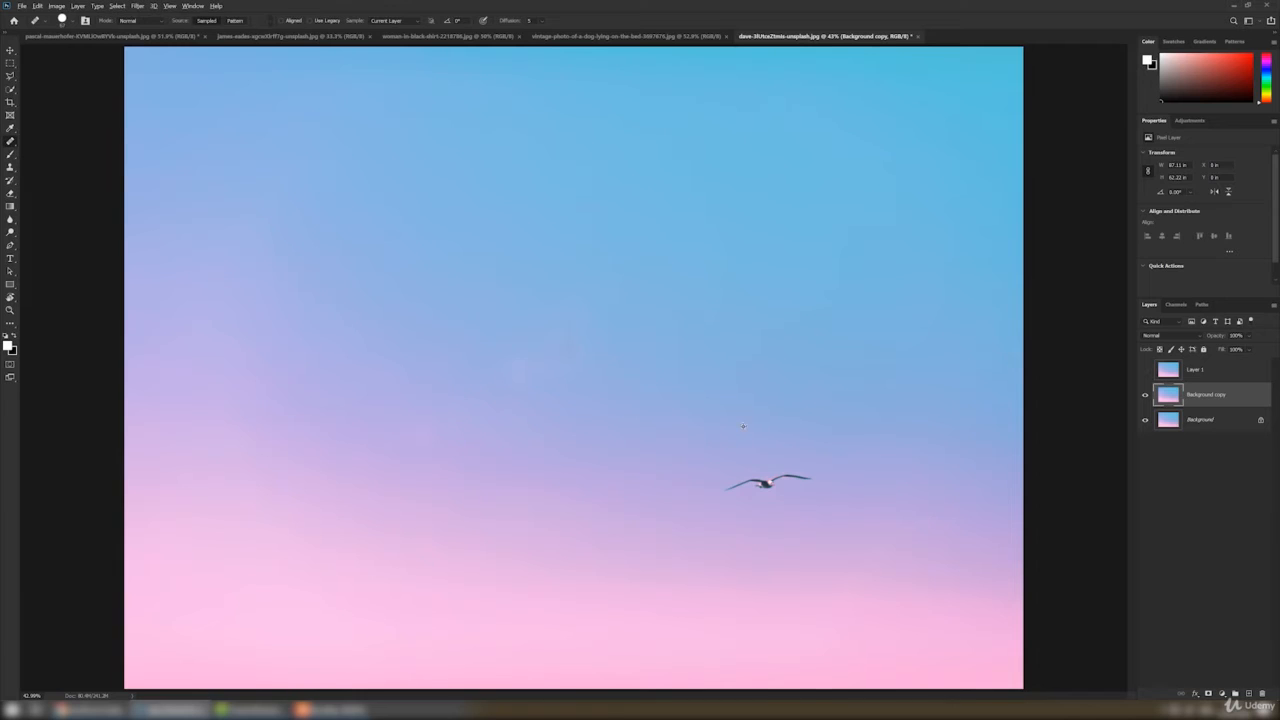
pyautogui.moveTo(726, 489); pyautogui.dragTo(810, 483)
pyautogui.rightClick(760, 343)
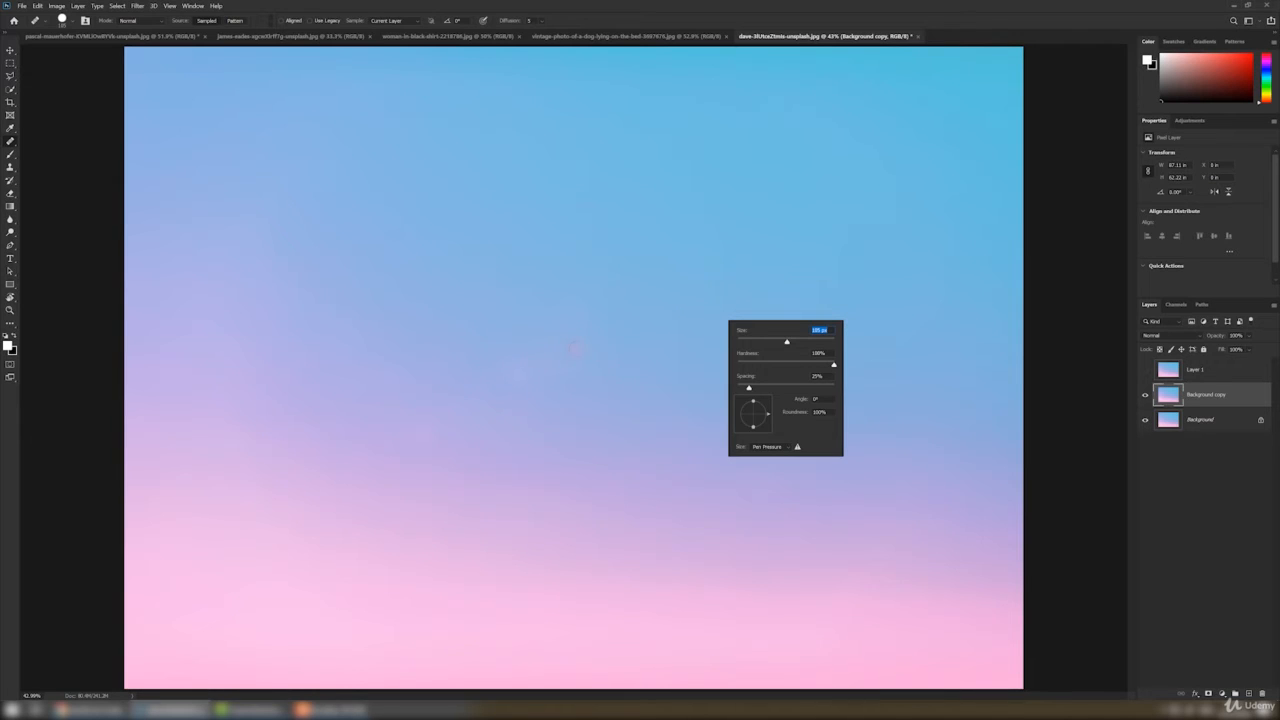
pyautogui.click(660, 257)
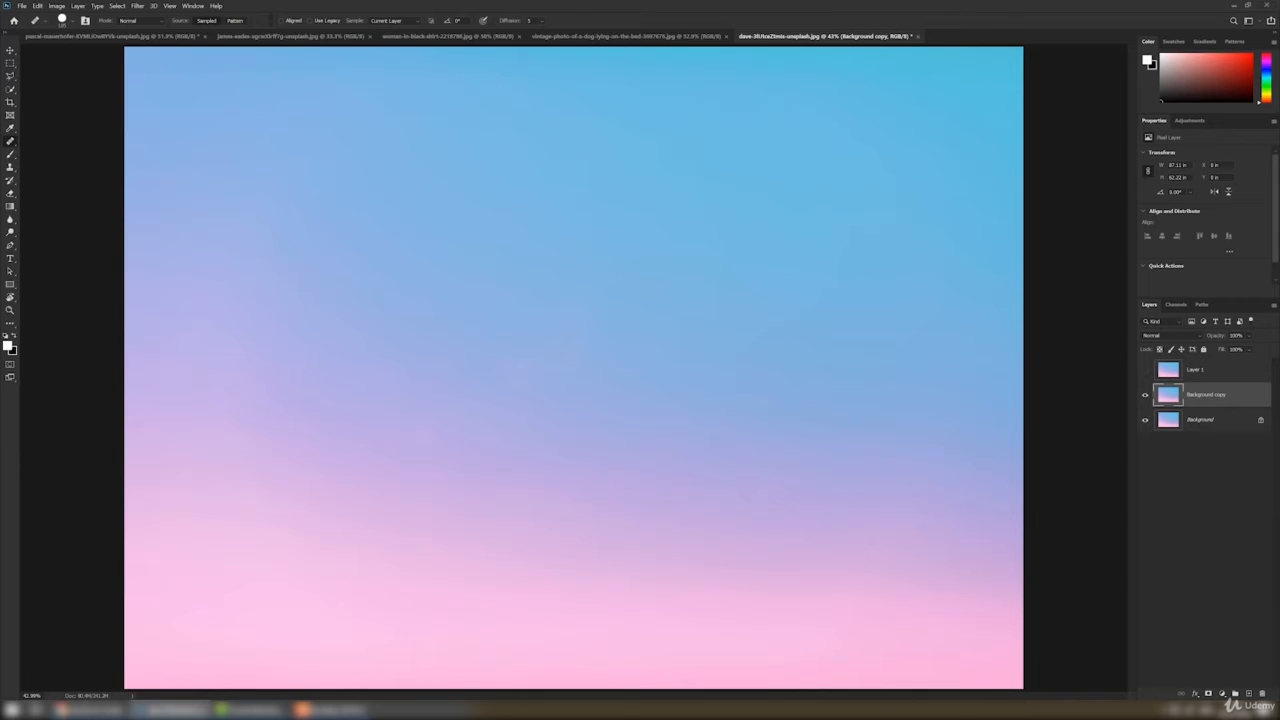
# Compare the retouching results on Background copy and Layer 1 by toggling their visibility
pyautogui.press('v')
pyautogui.click(1144, 395)
pyautogui.click(1143, 371)
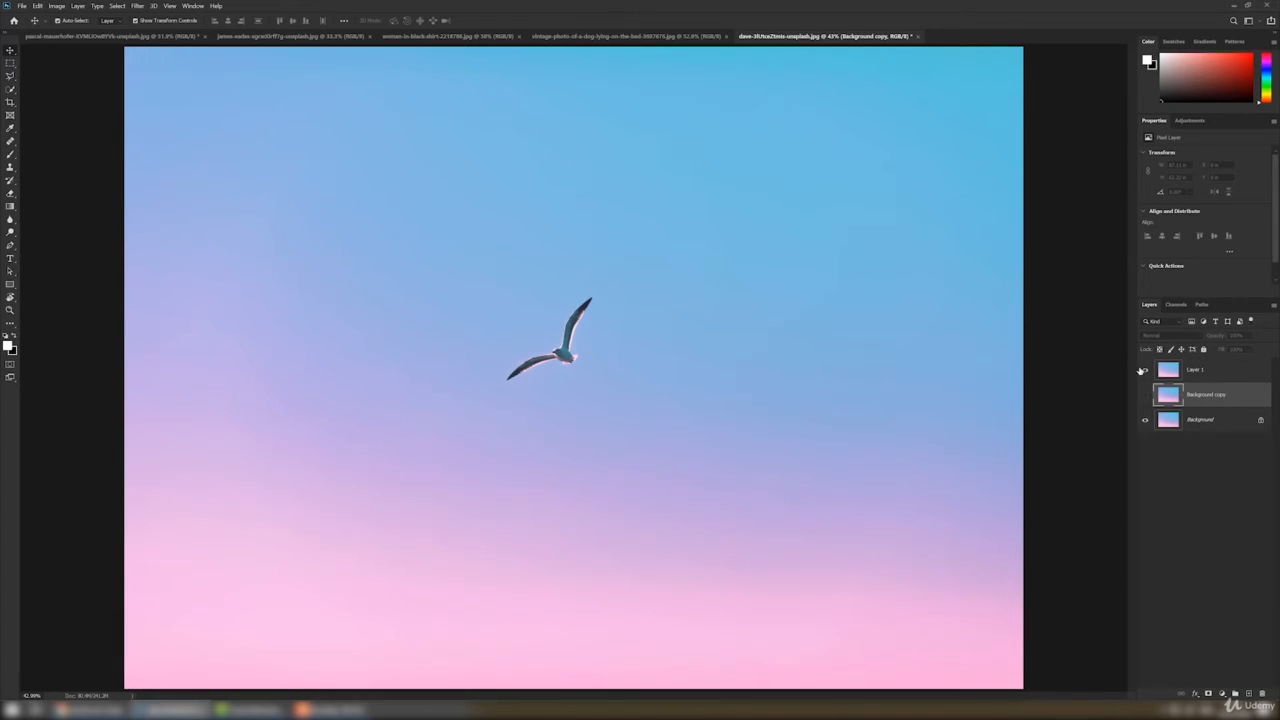
pyautogui.click(1144, 371)
pyautogui.click(1145, 395)
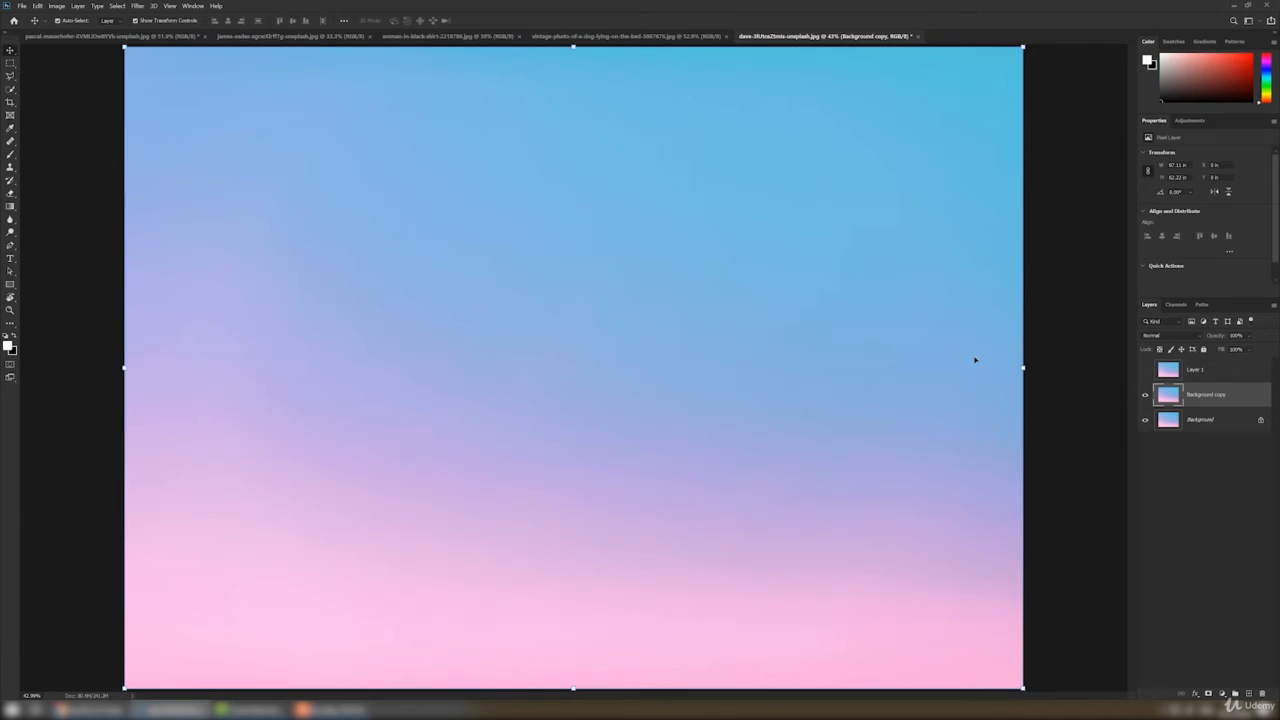
# Hide Background copy, check Layer 1 once more, and duplicate the Background layer
pyautogui.click(1144, 395)
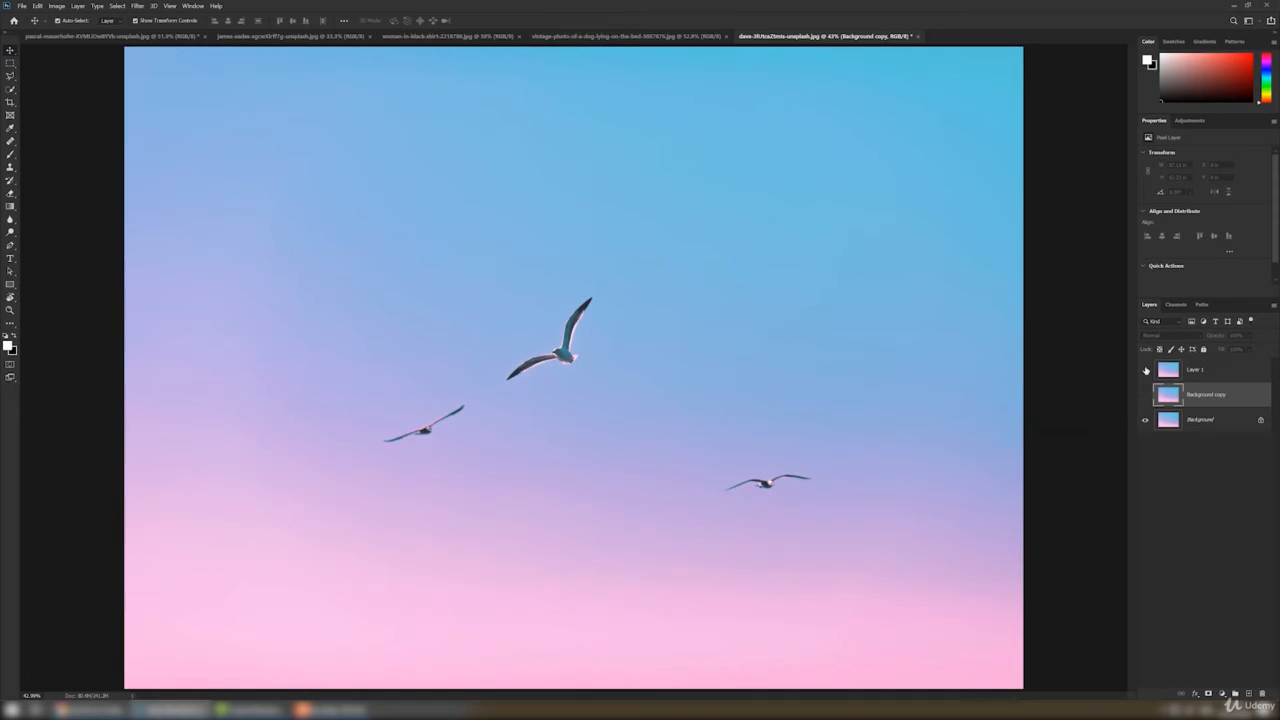
pyautogui.click(1144, 370)
pyautogui.click(1145, 370)
pyautogui.click(1225, 420)
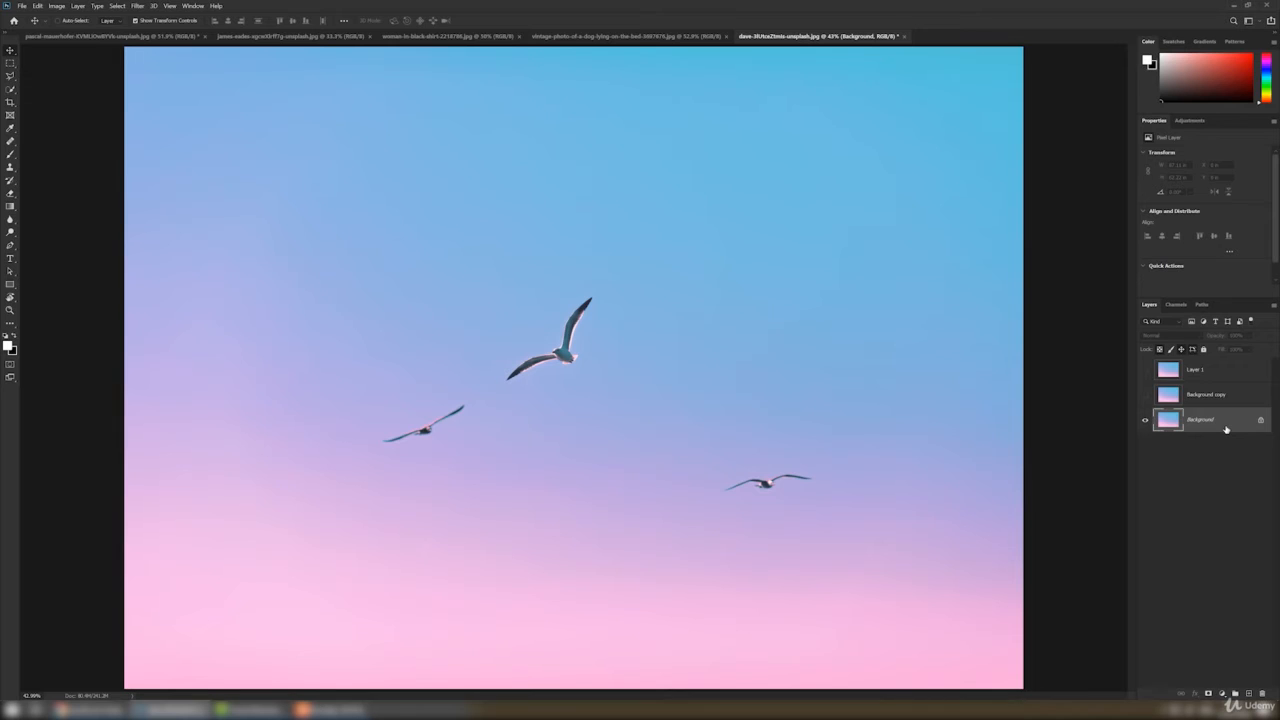
pyautogui.hotkey('ctrl', 'j')
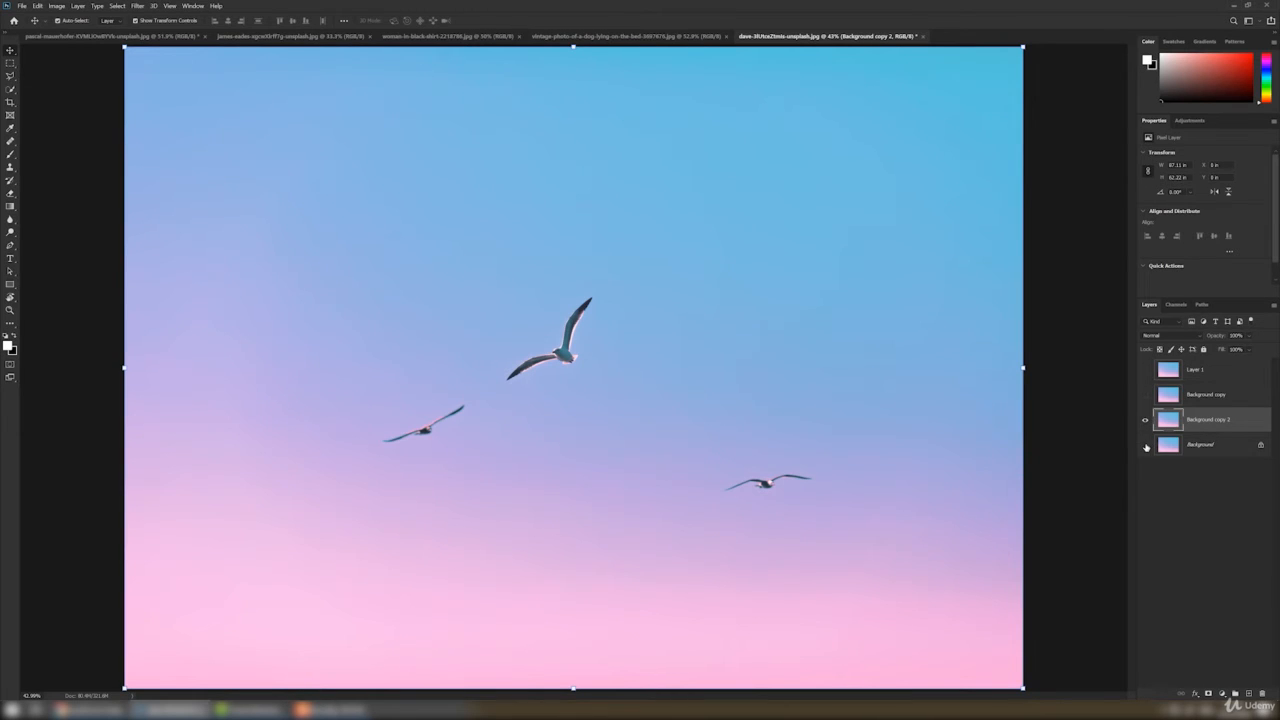
# Remove the lower-left bird from Background copy 2 with the Patch tool, using clean sky higher up as the source
pyautogui.click(11, 141)
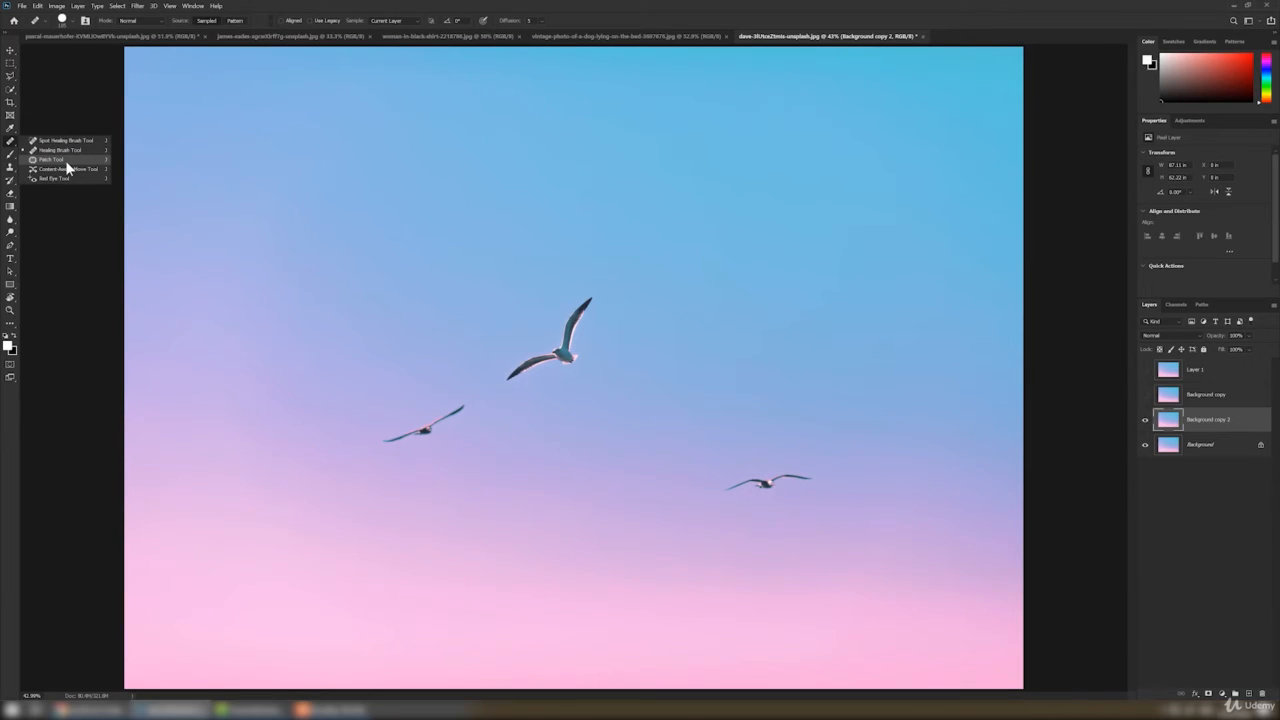
pyautogui.click(65, 160)
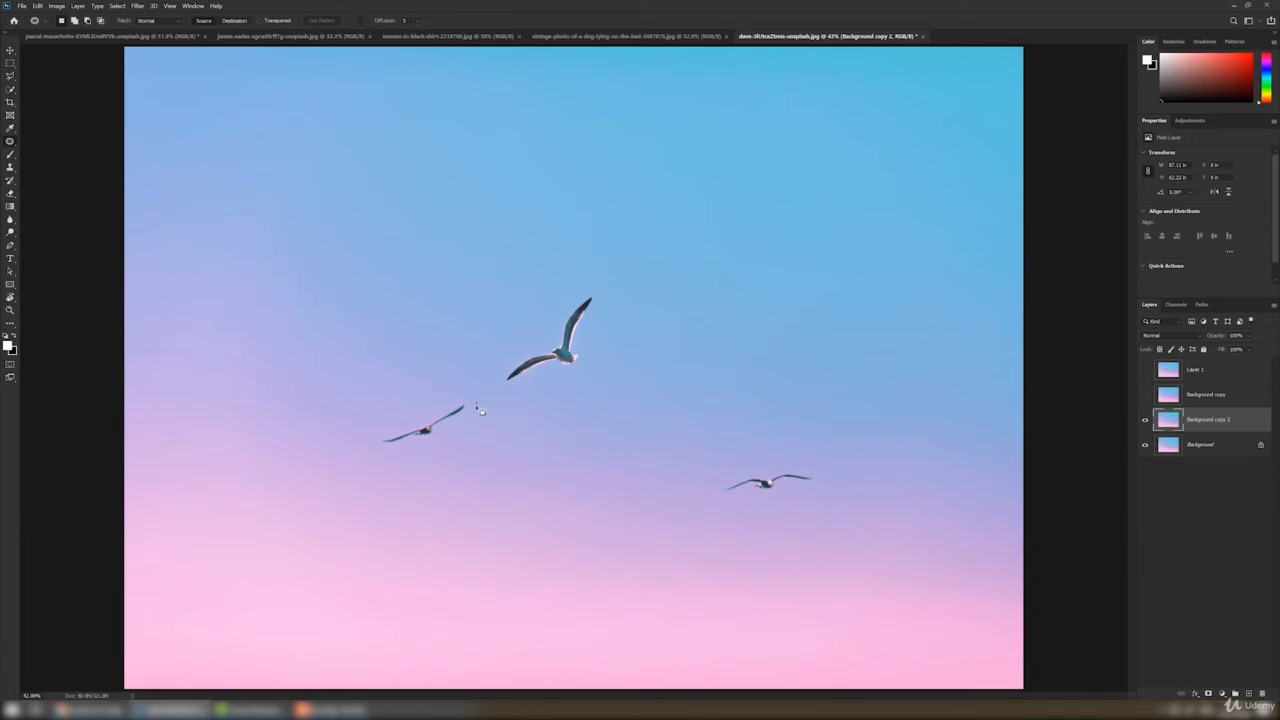
pyautogui.moveTo(476, 402)
pyautogui.mouseDown()
pyautogui.moveTo(402, 457)
pyautogui.moveTo(369, 452)
pyautogui.moveTo(374, 425)
pyautogui.moveTo(477, 403)
pyautogui.mouseUp()
pyautogui.moveTo(435, 440); pyautogui.dragTo(614, 130)
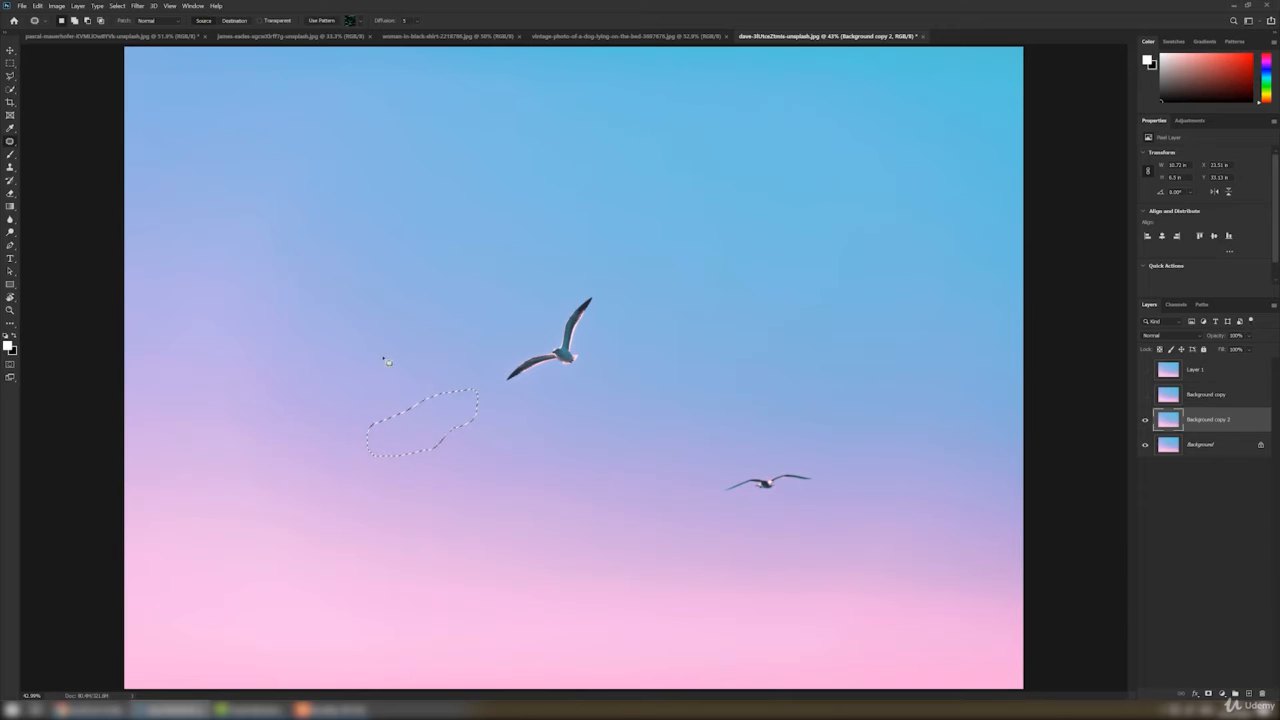
pyautogui.hotkey('ctrl', 'd')
# Patch out the lower-right bird and the large bird on Background copy 2 with clean upper sky, and clear the selection
pyautogui.moveTo(712, 476)
pyautogui.mouseDown()
pyautogui.moveTo(815, 458)
pyautogui.moveTo(822, 494)
pyautogui.moveTo(722, 514)
pyautogui.moveTo(712, 474)
pyautogui.moveTo(730, 472)
pyautogui.moveTo(800, 360)
pyautogui.moveTo(848, 137)
pyautogui.moveTo(865, 153)
pyautogui.mouseUp()
pyautogui.hotkey('ctrl', 'd')
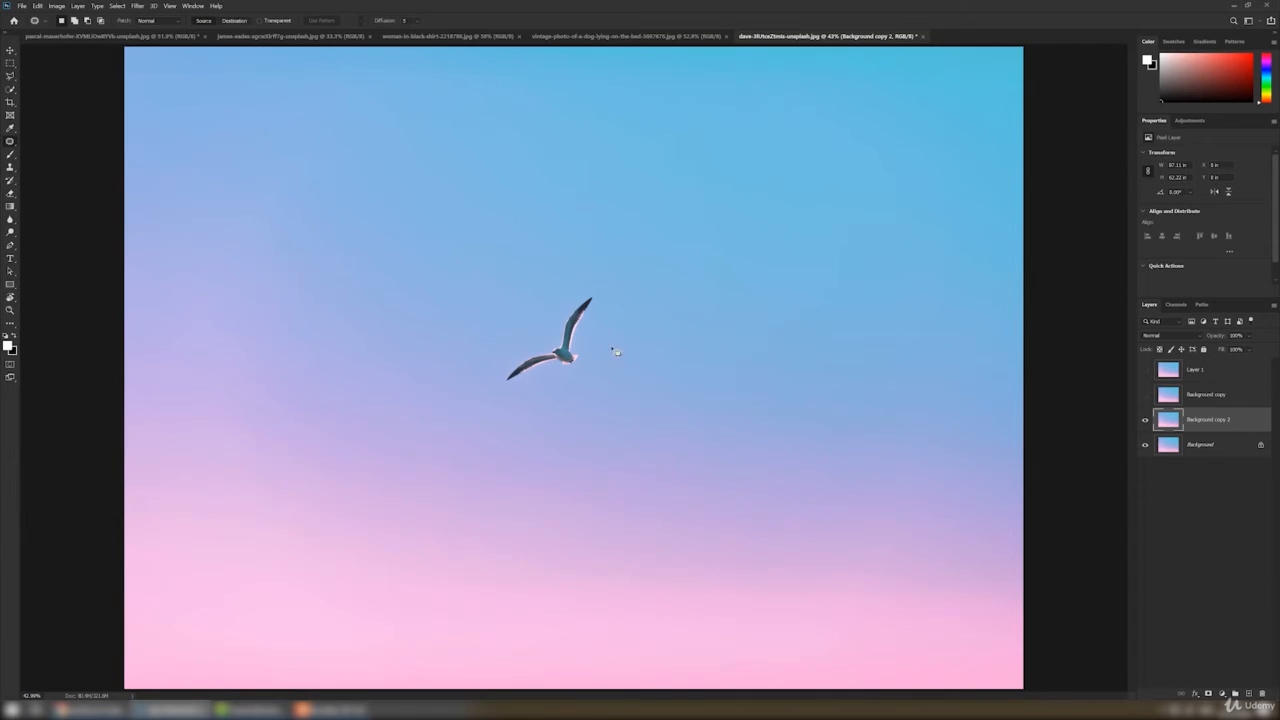
pyautogui.moveTo(604, 353)
pyautogui.mouseDown()
pyautogui.moveTo(566, 374)
pyautogui.moveTo(477, 362)
pyautogui.moveTo(584, 278)
pyautogui.moveTo(598, 361)
pyautogui.moveTo(594, 329)
pyautogui.moveTo(860, 191)
pyautogui.moveTo(880, 171)
pyautogui.moveTo(749, 234)
pyautogui.moveTo(874, 174)
pyautogui.moveTo(823, 68)
pyautogui.mouseUp()
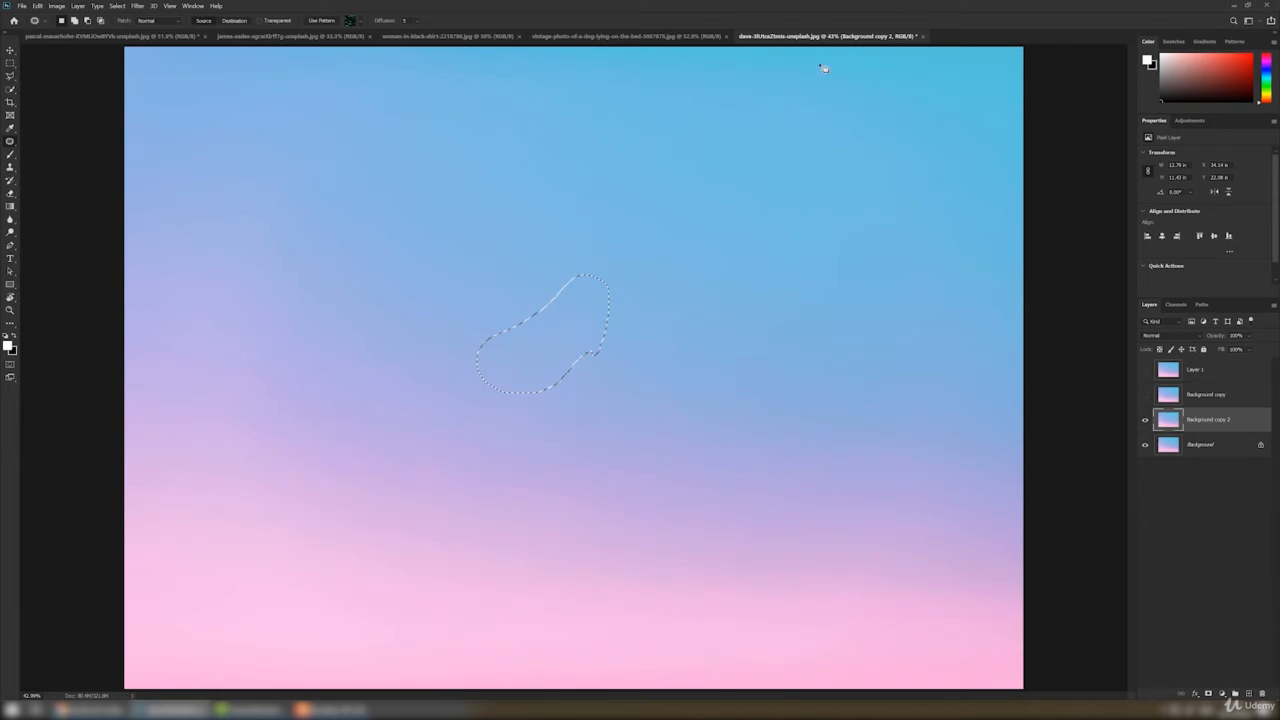
pyautogui.press('v')
pyautogui.hotkey('ctrl', 'd')
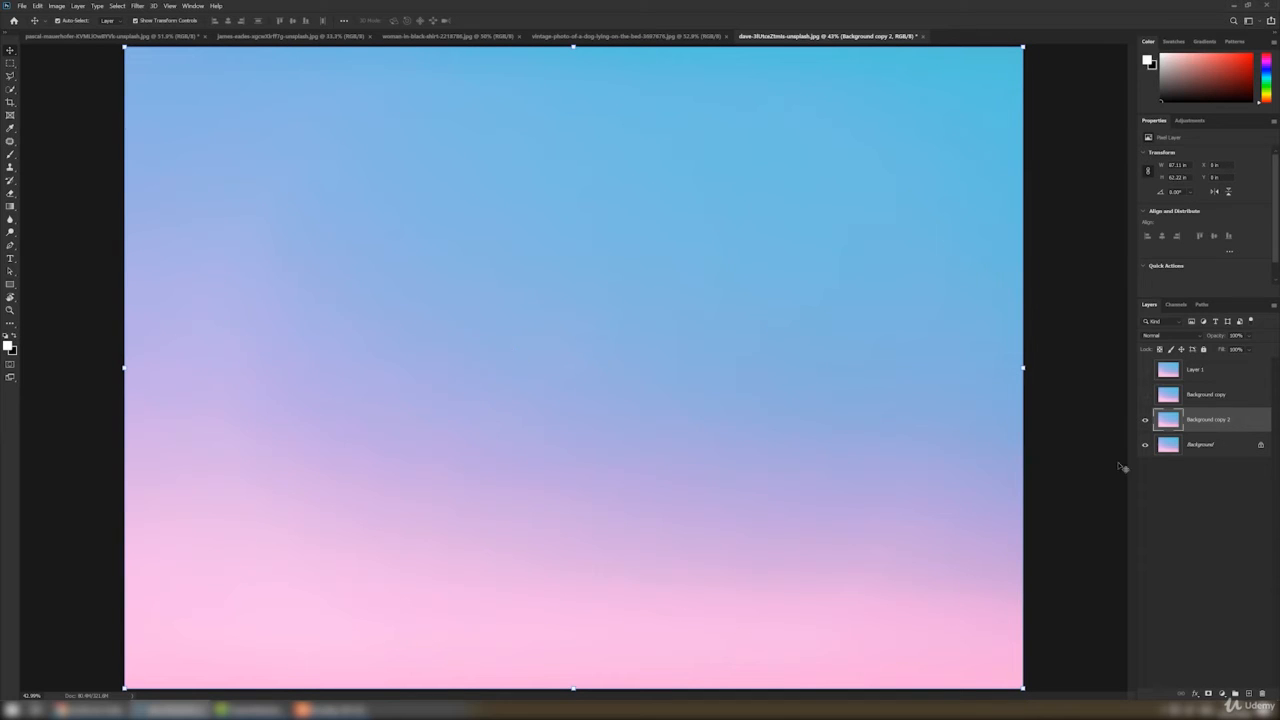
# Hide Background copy 2 and duplicate the Background layer, leaving only the new duplicate visible
pyautogui.click(1146, 419)
pyautogui.click(1200, 445)
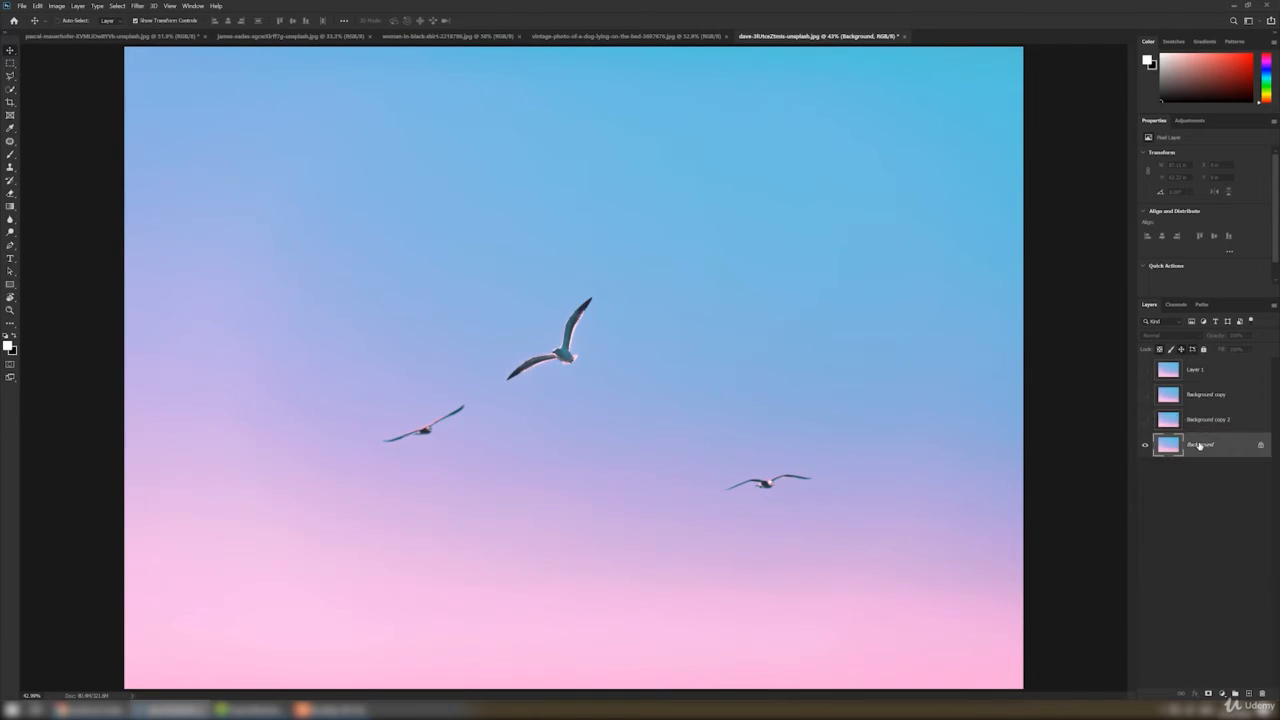
pyautogui.hotkey('ctrl', 'j')
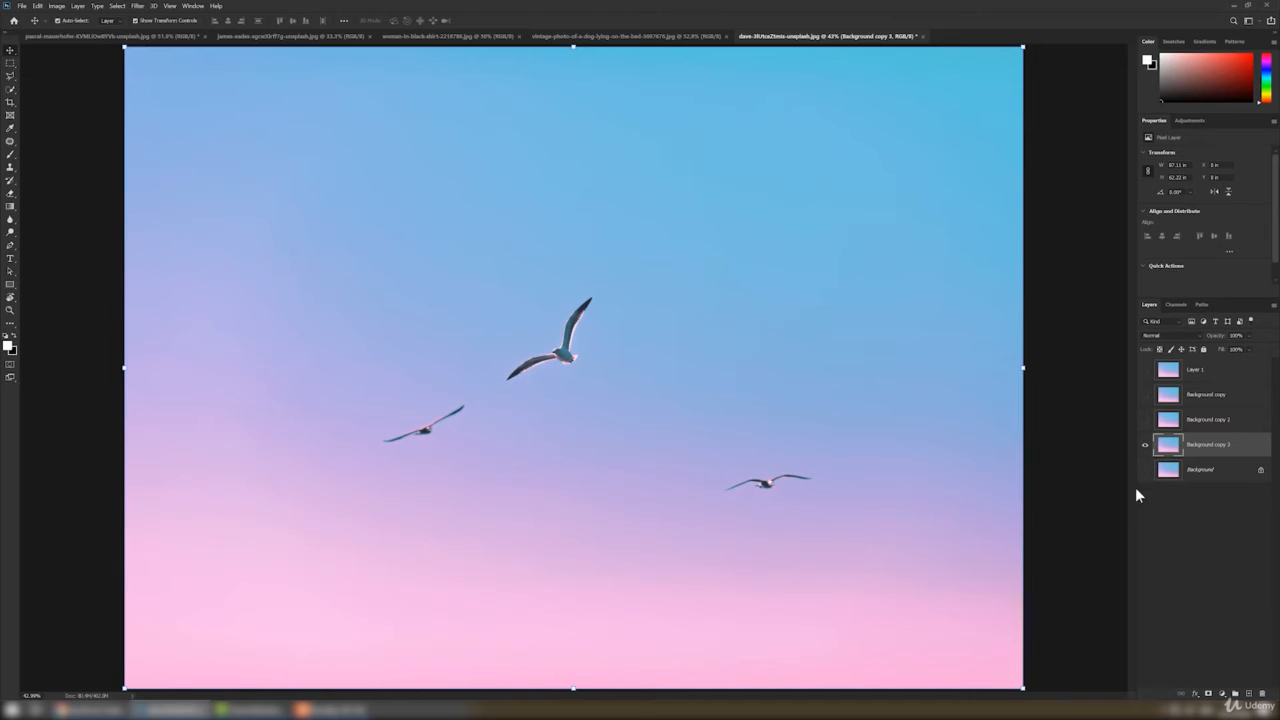
# Relocate the lower-left bird to the upper-right sky on Background copy 3 with the Content-Aware Move tool, and deselect
pyautogui.click(10, 143)
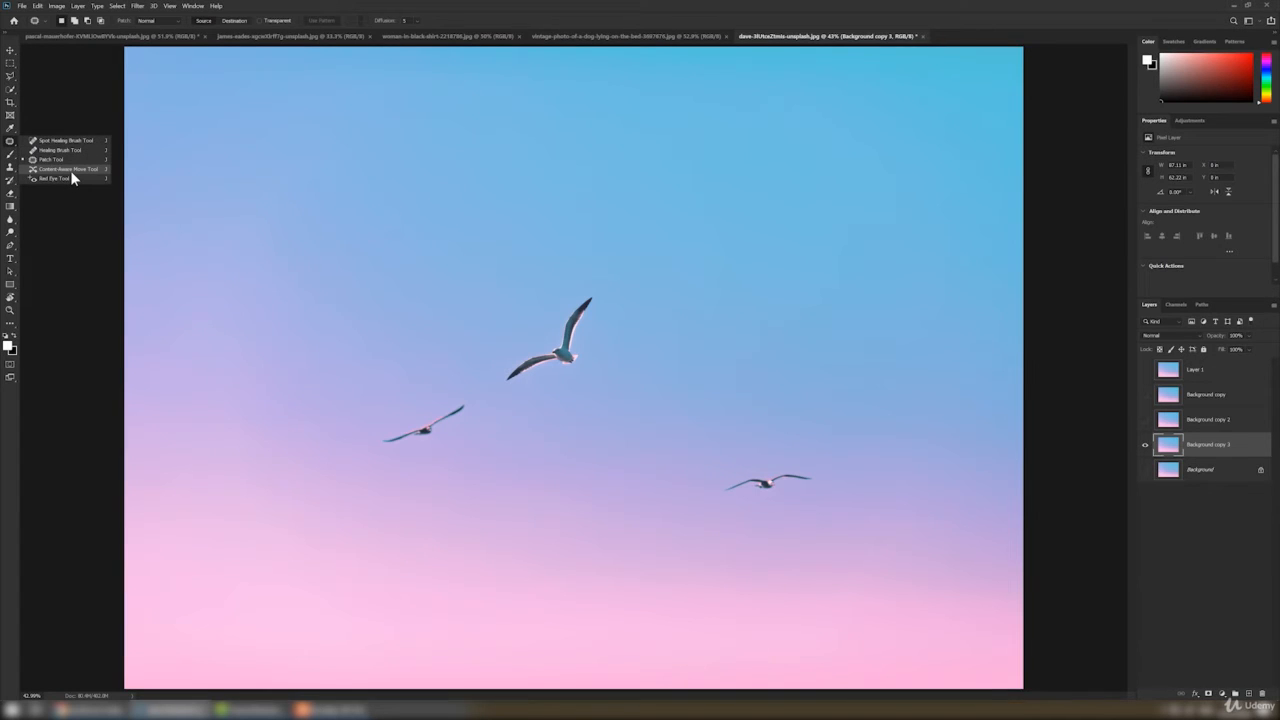
pyautogui.click(70, 170)
pyautogui.moveTo(456, 440); pyautogui.dragTo(456, 440)
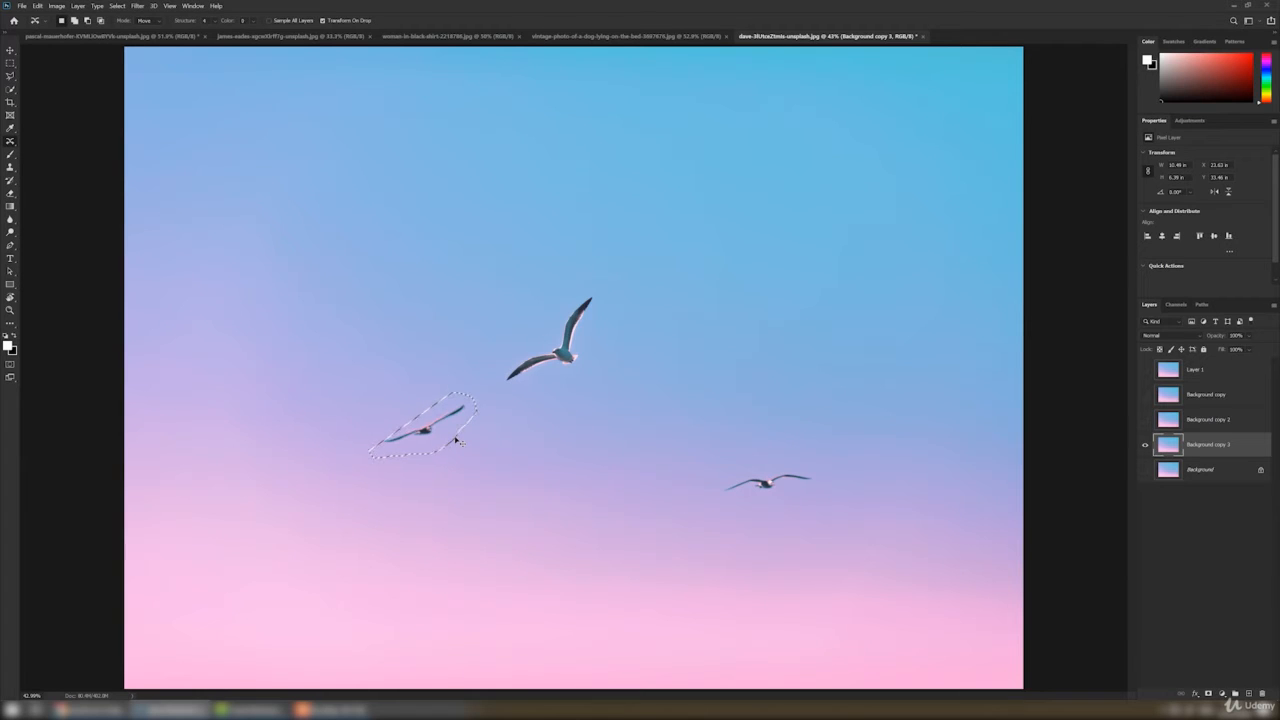
pyautogui.hotkey('ctrl', 'd')
pyautogui.moveTo(406, 417)
pyautogui.mouseDown()
pyautogui.moveTo(455, 393)
pyautogui.moveTo(479, 404)
pyautogui.moveTo(460, 437)
pyautogui.moveTo(395, 456)
pyautogui.moveTo(375, 437)
pyautogui.moveTo(406, 417)
pyautogui.moveTo(431, 432)
pyautogui.moveTo(471, 366)
pyautogui.moveTo(631, 238)
pyautogui.moveTo(801, 160)
pyautogui.mouseUp()
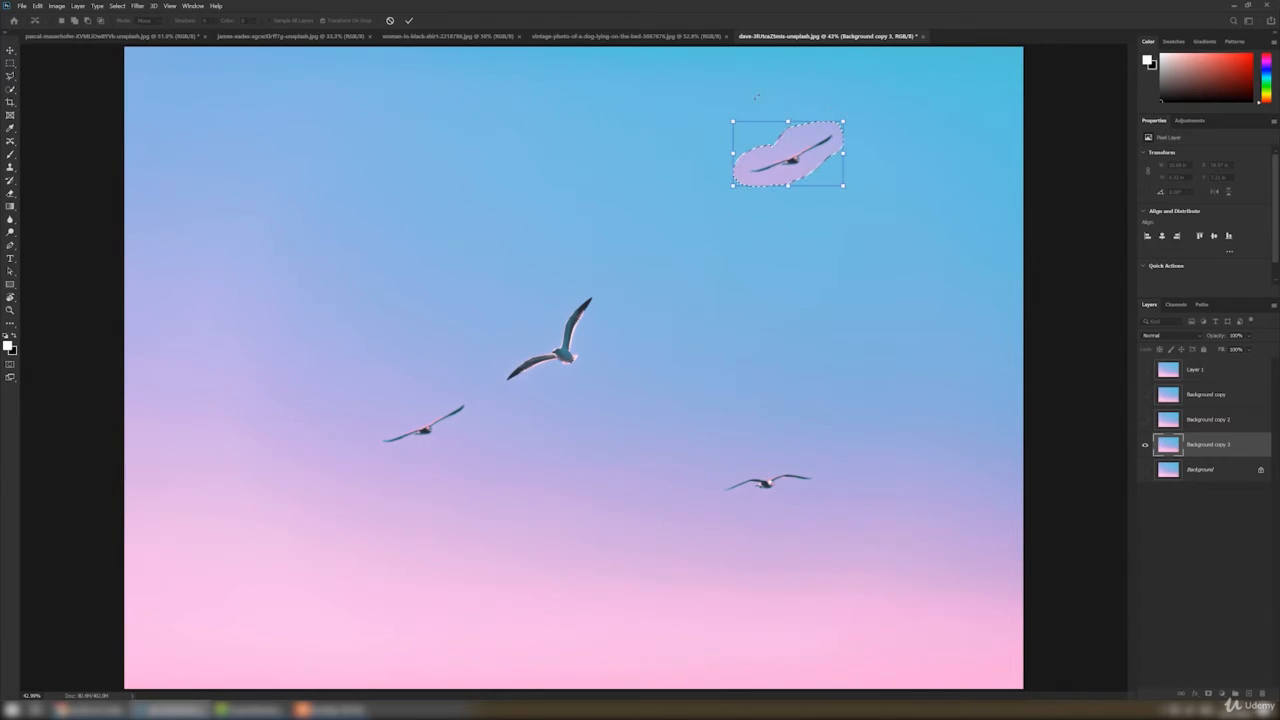
pyautogui.click(408, 21)
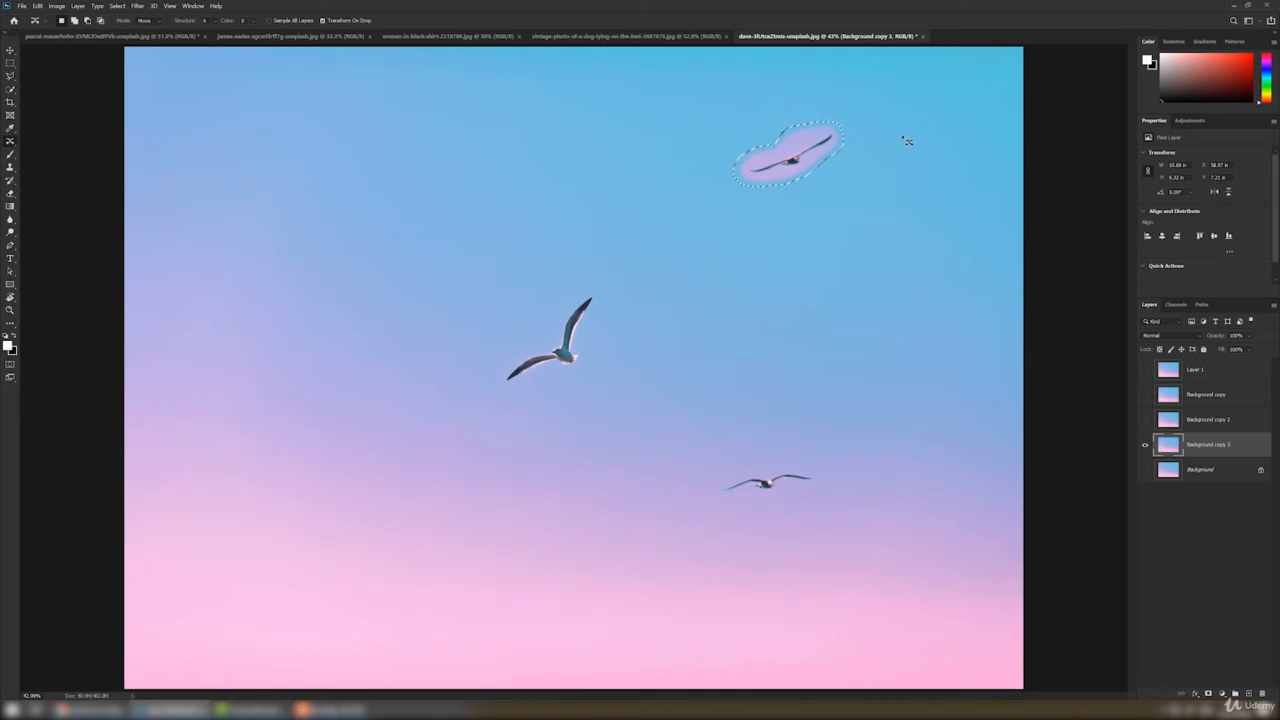
pyautogui.hotkey('ctrl', 'd')
# Relocate the lower-right bird to the lower-left corner of the sky with Content-Aware Move, and deselect
pyautogui.moveTo(750, 509)
pyautogui.mouseDown()
pyautogui.moveTo(784, 503)
pyautogui.moveTo(825, 477)
pyautogui.moveTo(771, 457)
pyautogui.moveTo(694, 502)
pyautogui.moveTo(744, 513)
pyautogui.moveTo(770, 490)
pyautogui.moveTo(619, 506)
pyautogui.moveTo(270, 626)
pyautogui.mouseUp()
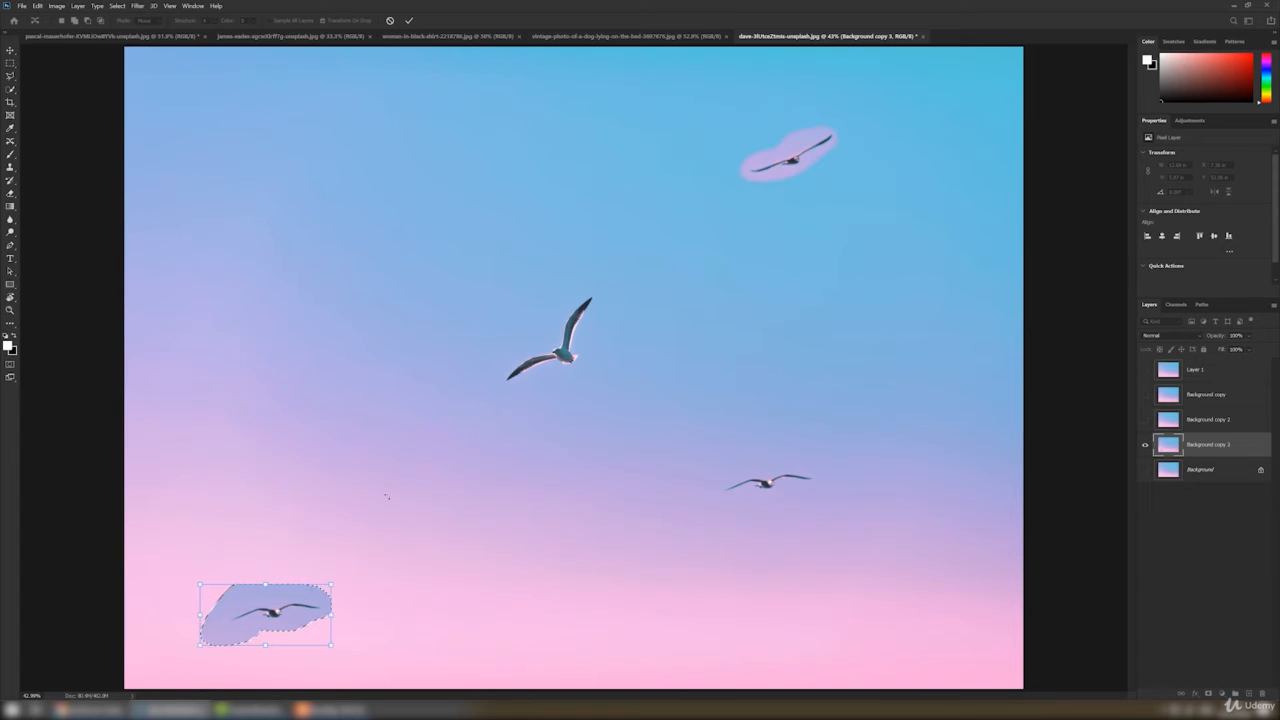
pyautogui.click(409, 20)
pyautogui.hotkey('ctrl', 'd')
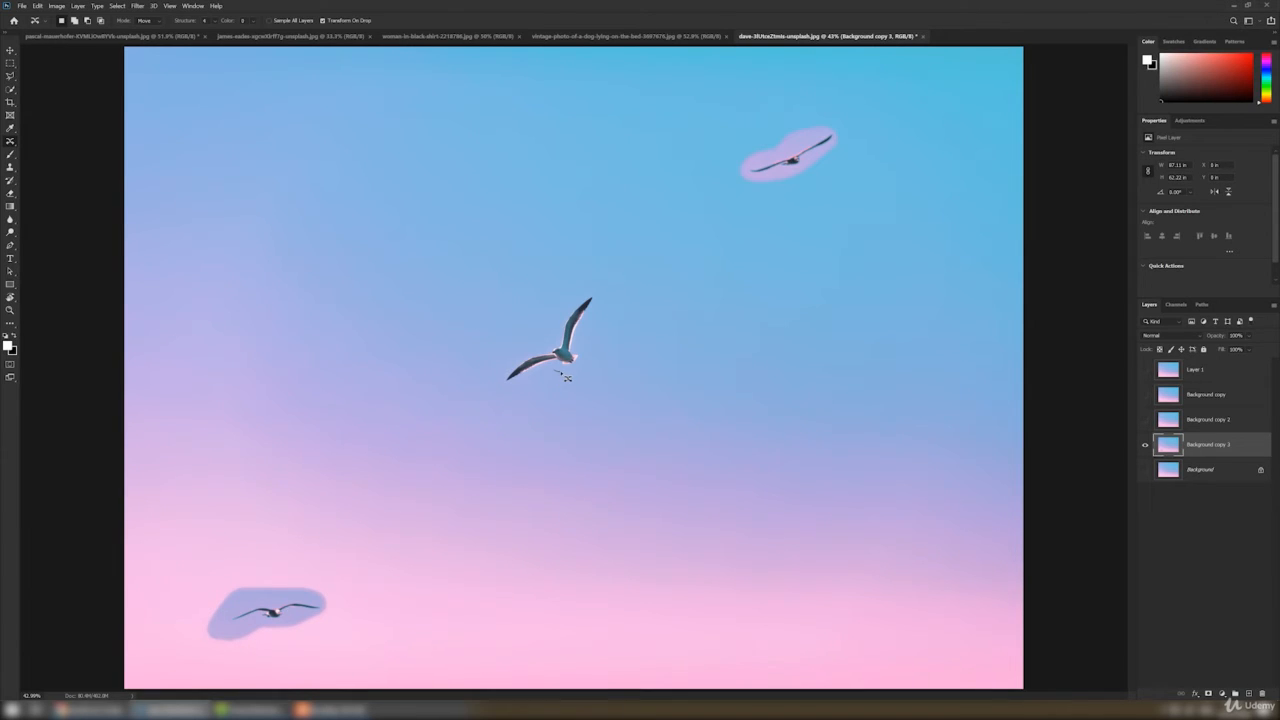
# Relocate the large central bird to the lower-right corner of the sky with Content-Aware Move, and deselect
pyautogui.moveTo(566, 377)
pyautogui.mouseDown()
pyautogui.moveTo(599, 292)
pyautogui.moveTo(583, 285)
pyautogui.moveTo(512, 358)
pyautogui.mouseUp()
pyautogui.moveTo(492, 402)
pyautogui.mouseDown()
pyautogui.moveTo(524, 398)
pyautogui.moveTo(581, 361)
pyautogui.moveTo(806, 555)
pyautogui.moveTo(948, 610)
pyautogui.mouseUp()
pyautogui.hotkey('ctrl', 't')
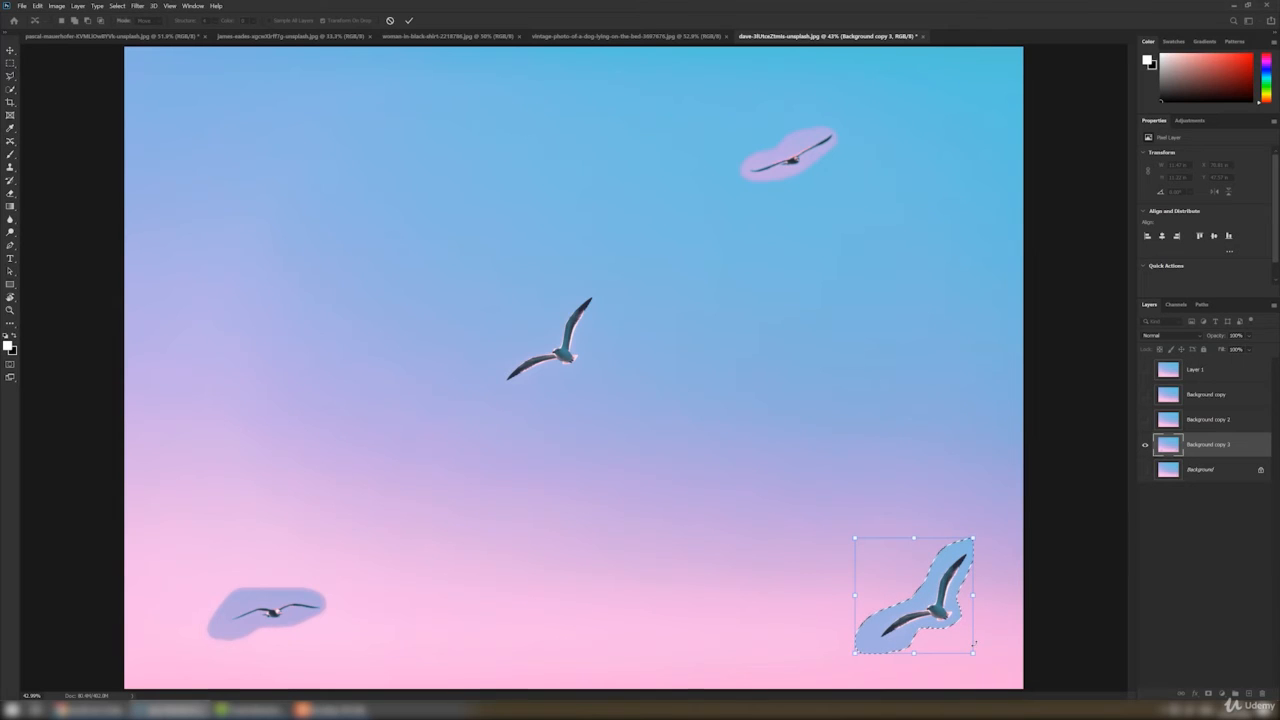
pyautogui.press('Return')
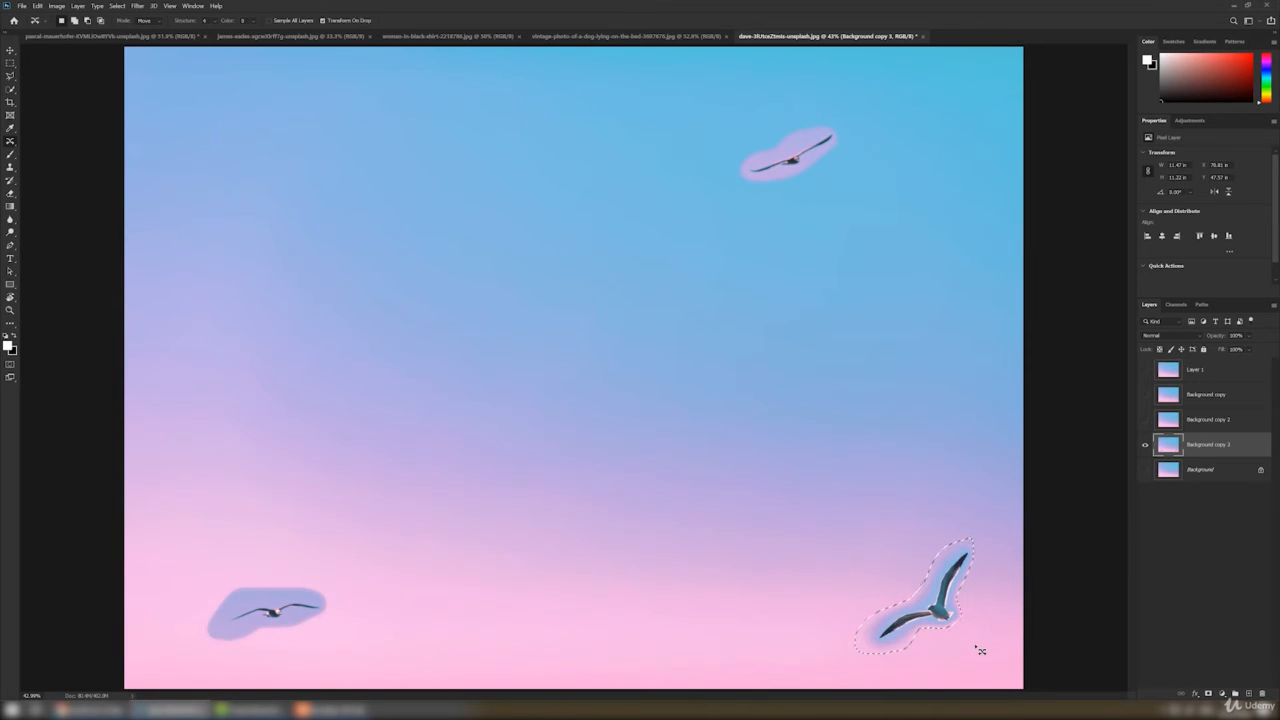
pyautogui.hotkey('ctrl', 'd')
pyautogui.press('v')
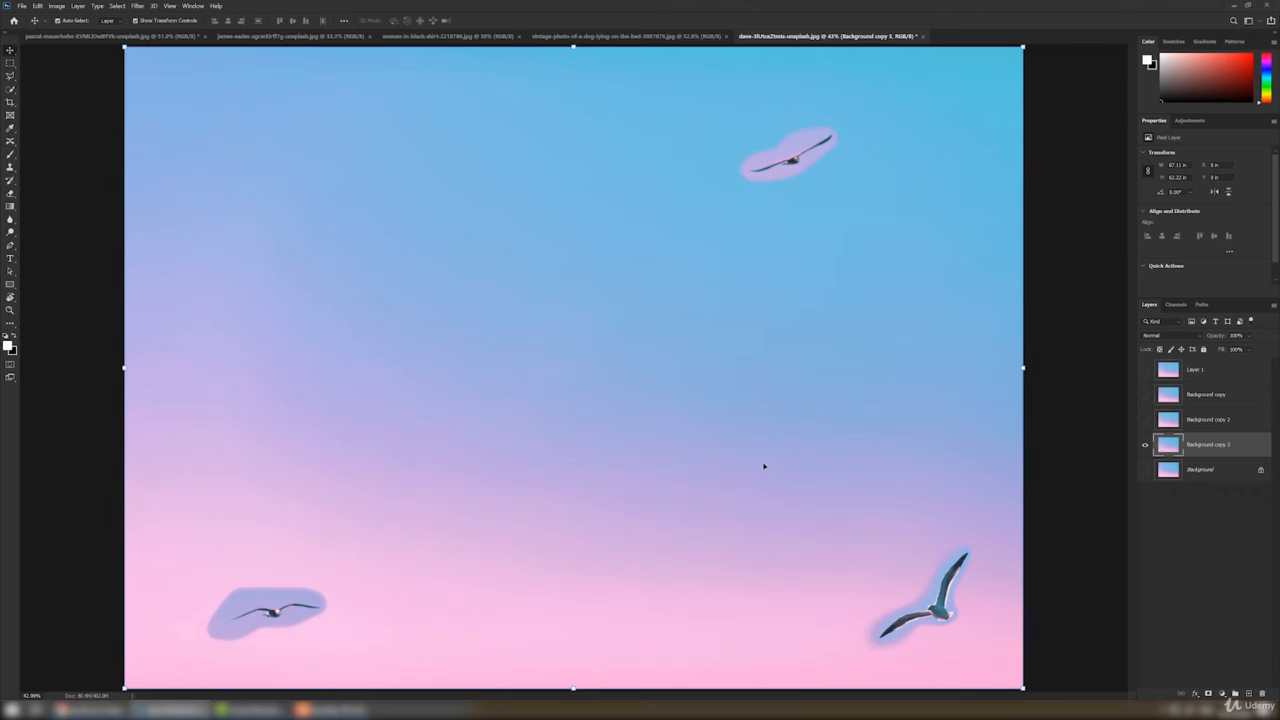
pyautogui.moveTo(10, 128); pyautogui.dragTo(10, 143)
pyautogui.click(10, 143)
pyautogui.click(33, 140)
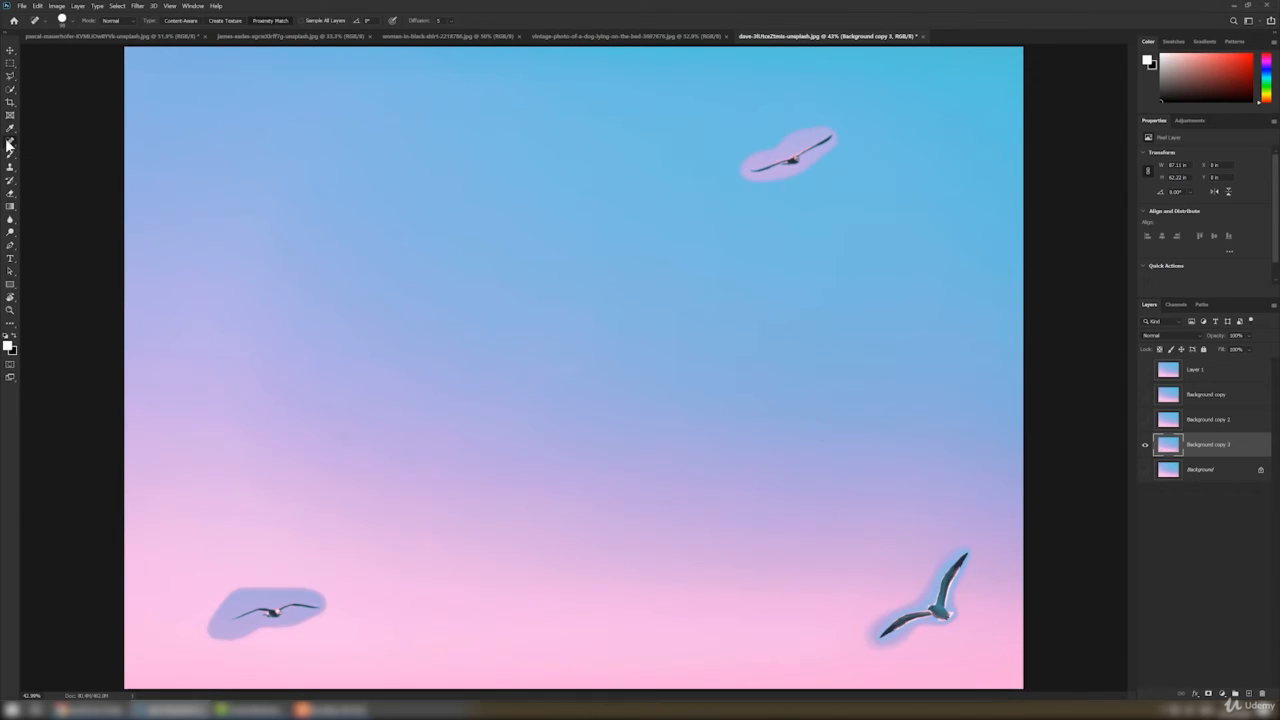
pyautogui.click(10, 143)
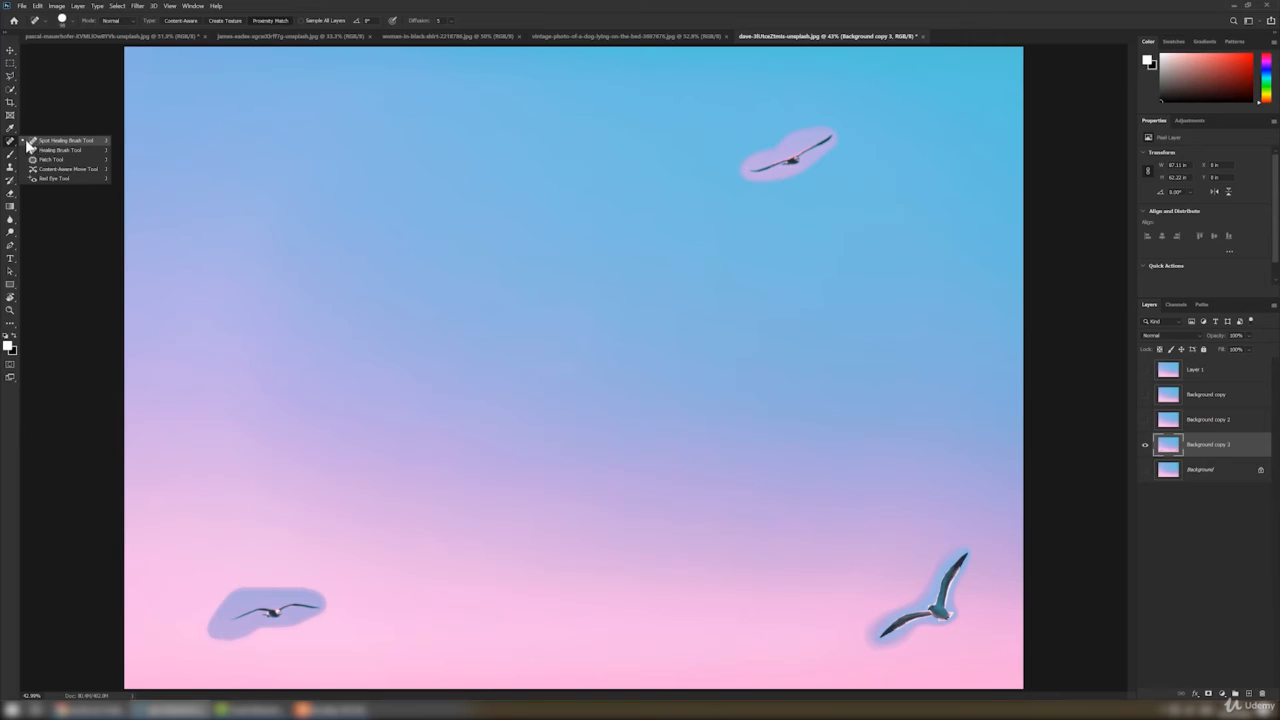
pyautogui.click(28, 141)
pyautogui.press('v')
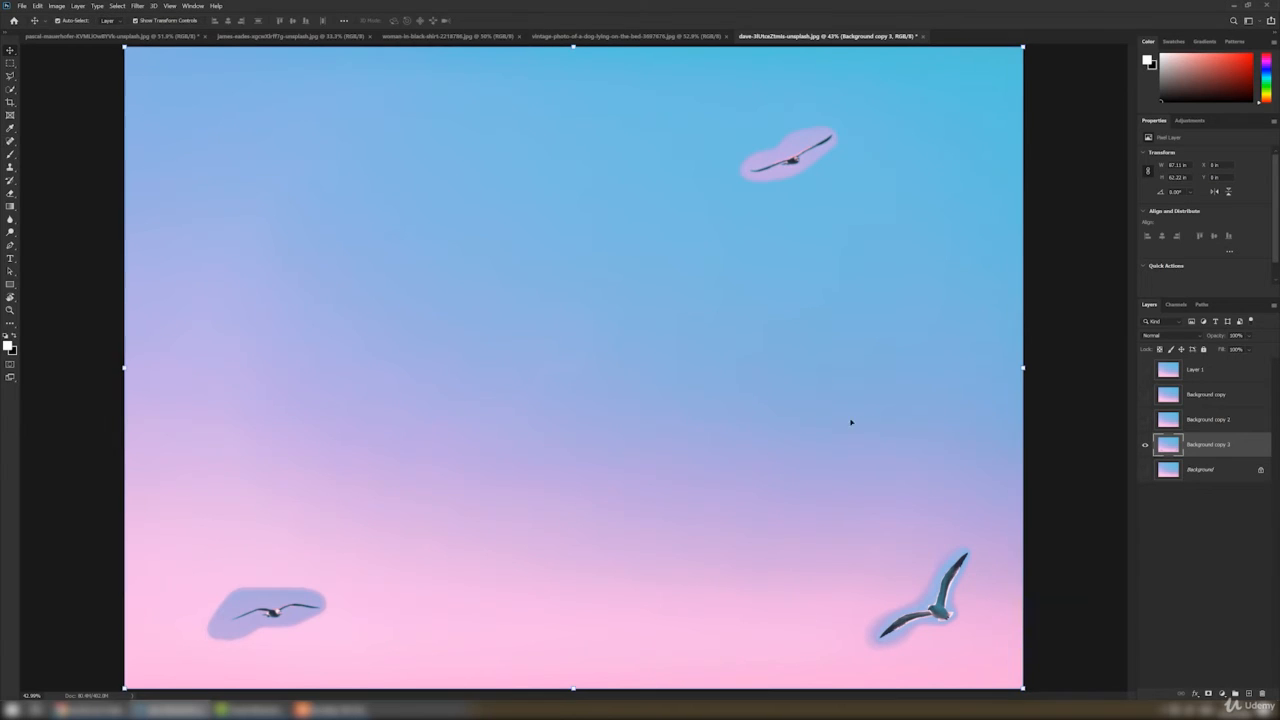
# Step back and forth through the recent edits on Background copy 3, undoing the large bird's Content-Aware Move
pyautogui.hotkey('ctrl', 'z')
pyautogui.hotkey('ctrl', 'z')
pyautogui.hotkey('ctrl', 'z')
pyautogui.hotkey('ctrl', 'z')
pyautogui.hotkey('ctrl', 'z')
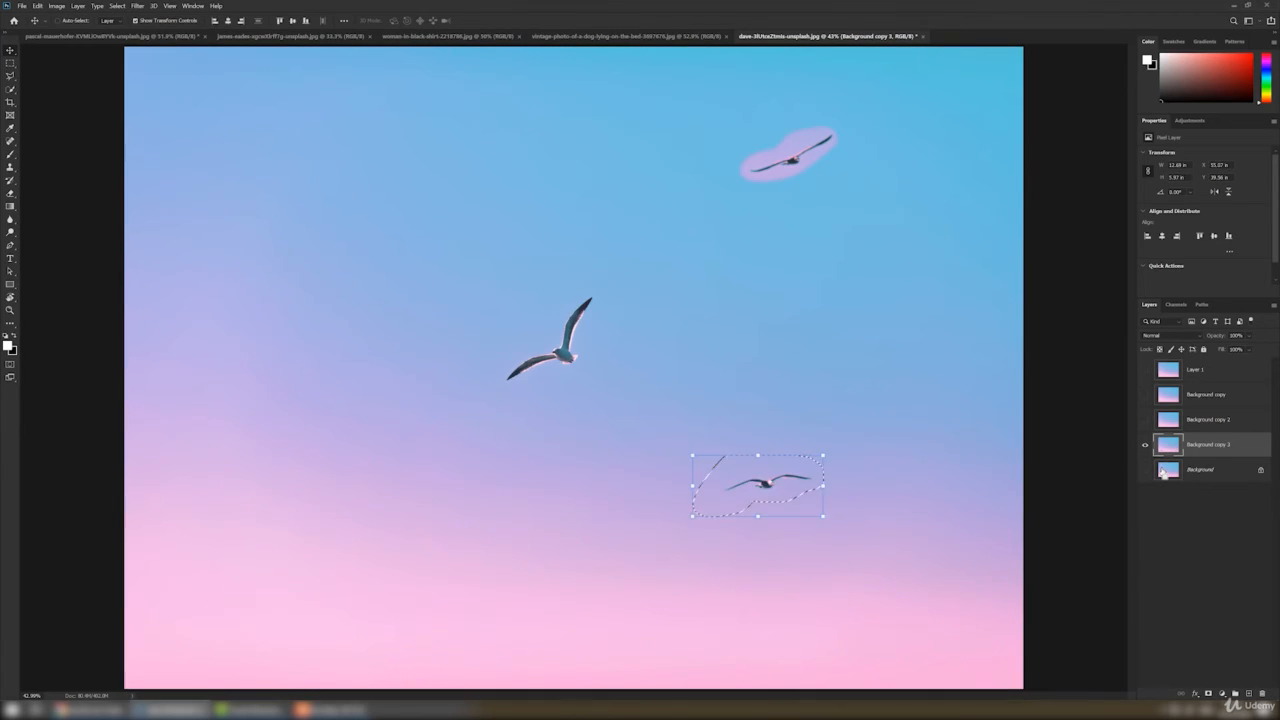
pyautogui.hotkey('ctrl', 'shift', 'z')
pyautogui.hotkey('ctrl', 'shift', 'z')
pyautogui.hotkey('ctrl', 'z')
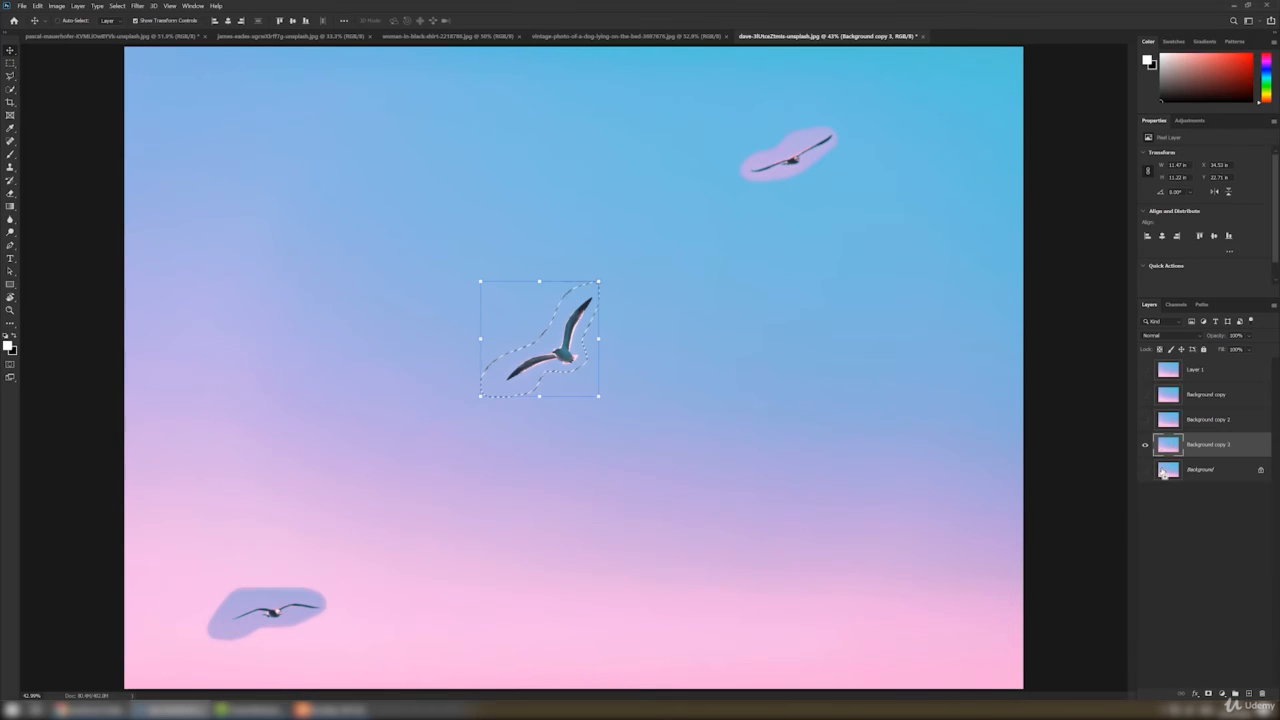
pyautogui.hotkey('ctrl', 'z')
pyautogui.hotkey('ctrl', 'z')
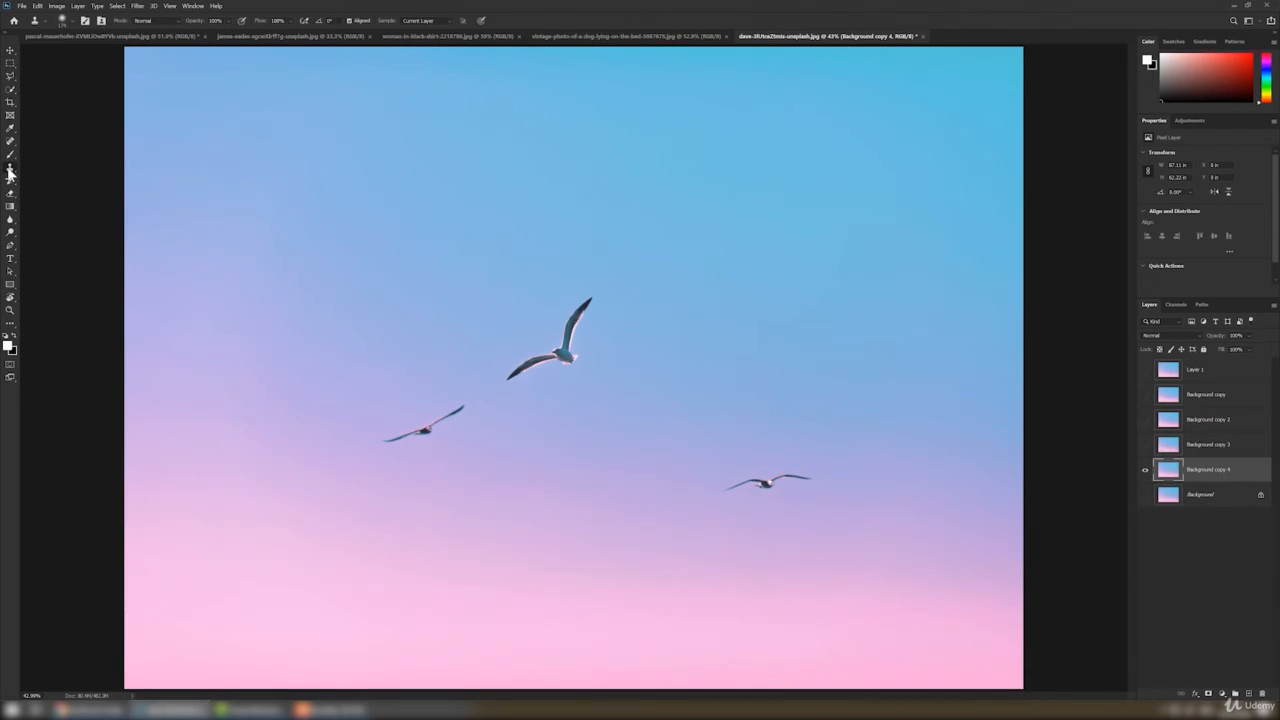
# Clone the large central bird into the upper-right sky on Background copy 4 with the Clone Stamp tool
pyautogui.rightClick(10, 172)
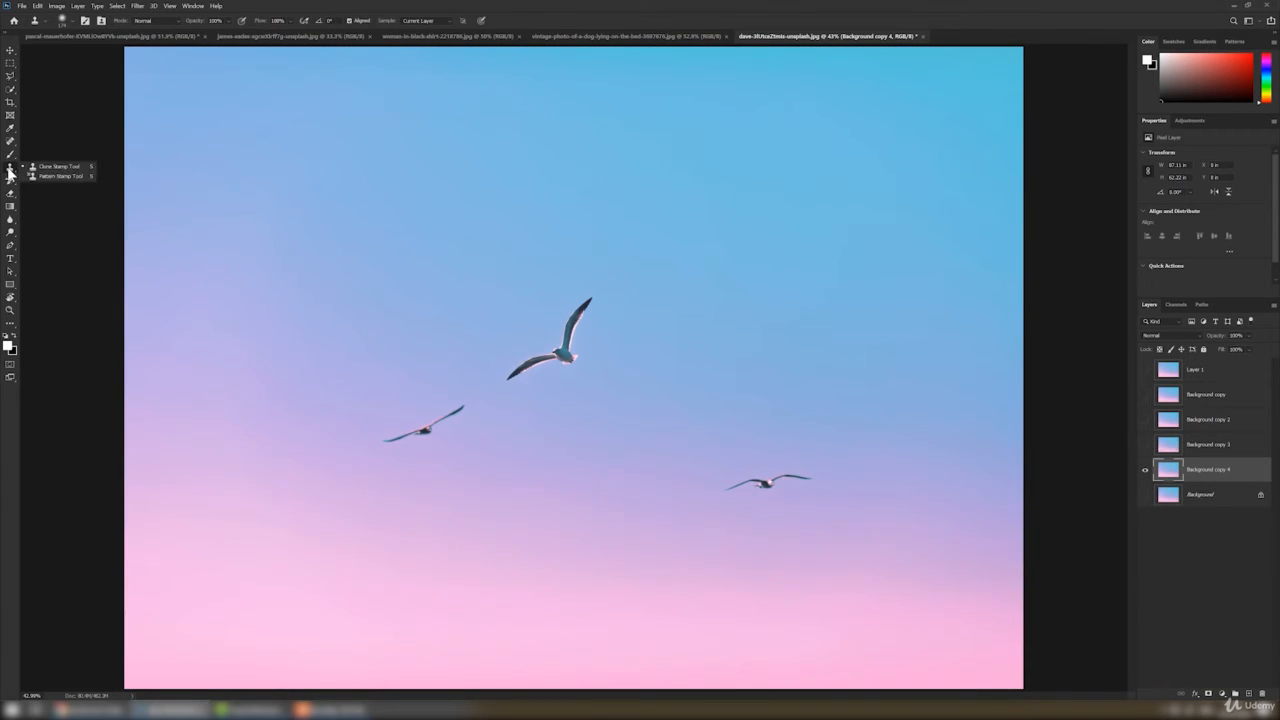
pyautogui.click(58, 167)
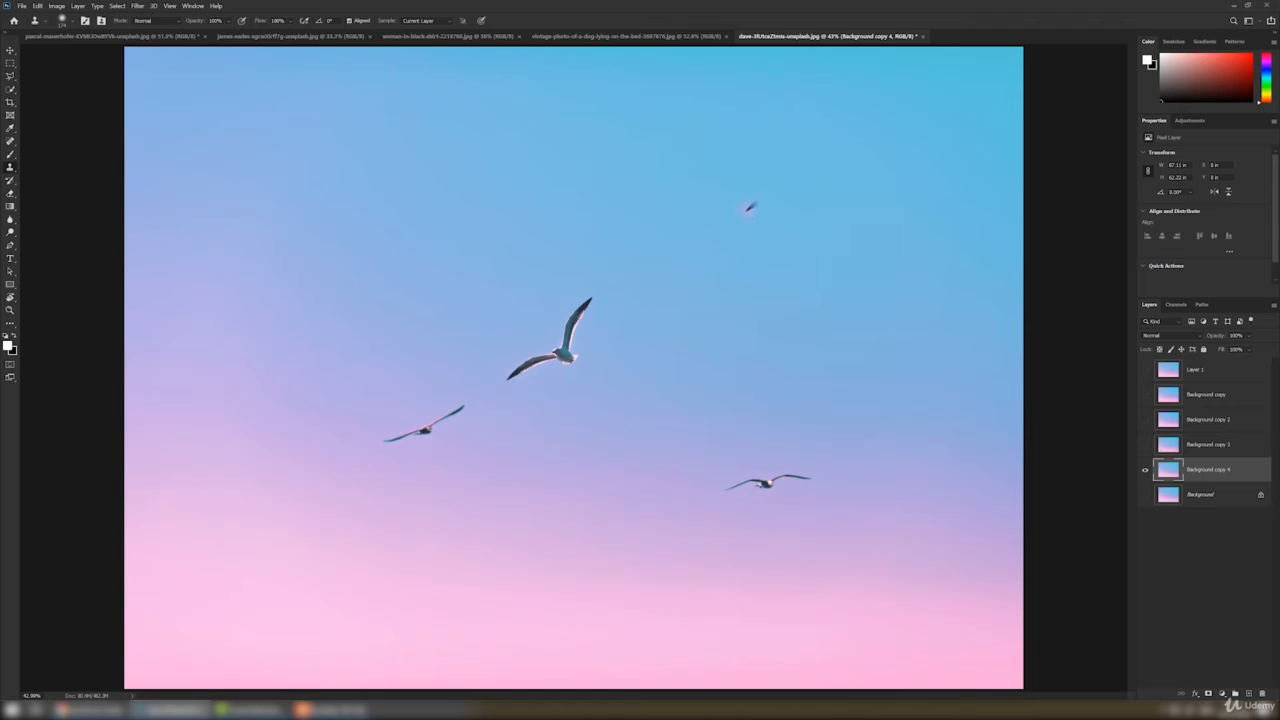
pyautogui.moveTo(750, 206)
pyautogui.mouseDown()
pyautogui.moveTo(808, 158)
pyautogui.moveTo(790, 190)
pyautogui.moveTo(808, 190)
pyautogui.moveTo(828, 130)
pyautogui.mouseUp()
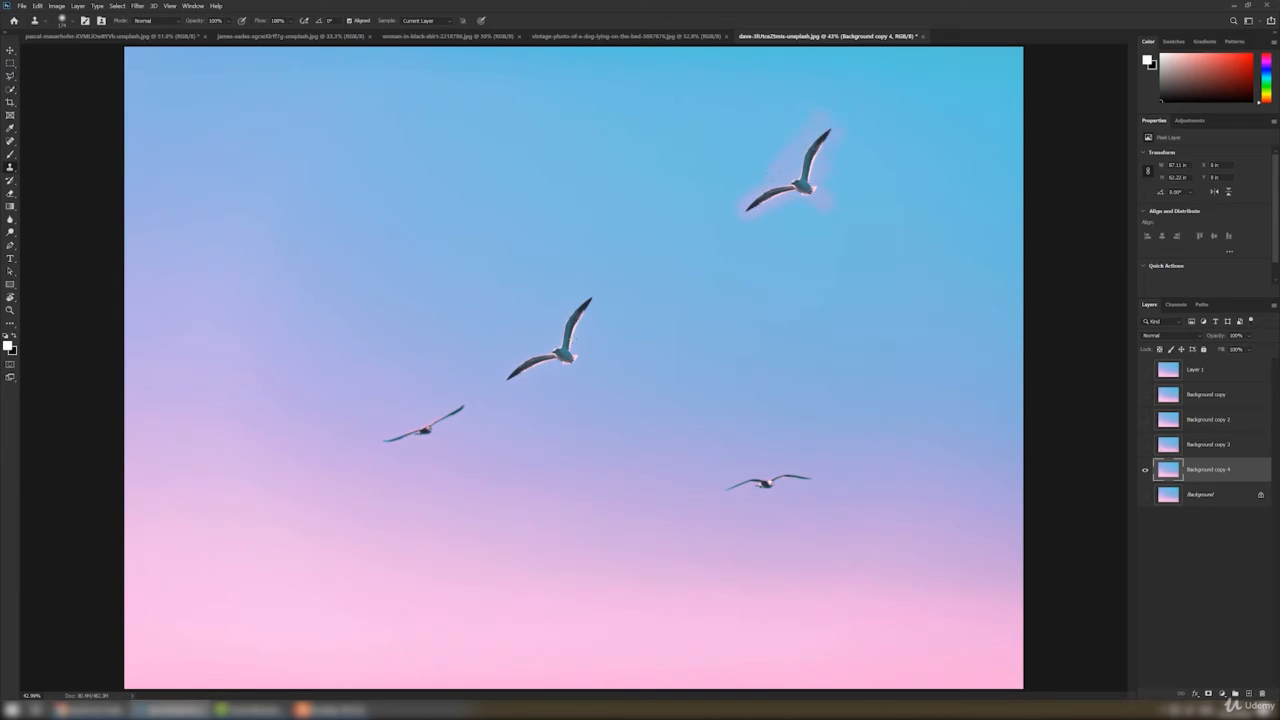
pyautogui.moveTo(787, 173)
pyautogui.mouseDown()
pyautogui.moveTo(742, 203)
pyautogui.moveTo(828, 214)
pyautogui.mouseUp()
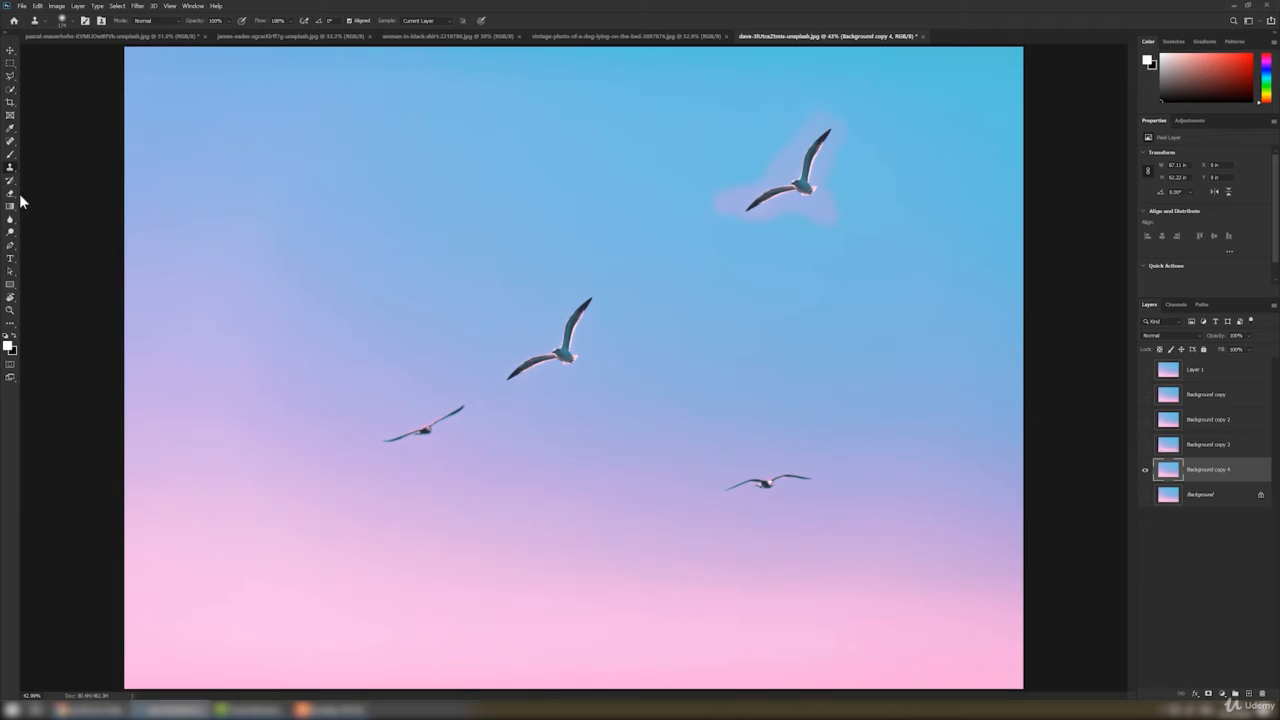
# Copy the large central bird into the upper-left sky on Background copy 4 with the Healing Brush tool
pyautogui.click(11, 142)
pyautogui.rightClick(11, 142)
pyautogui.click(45, 152)
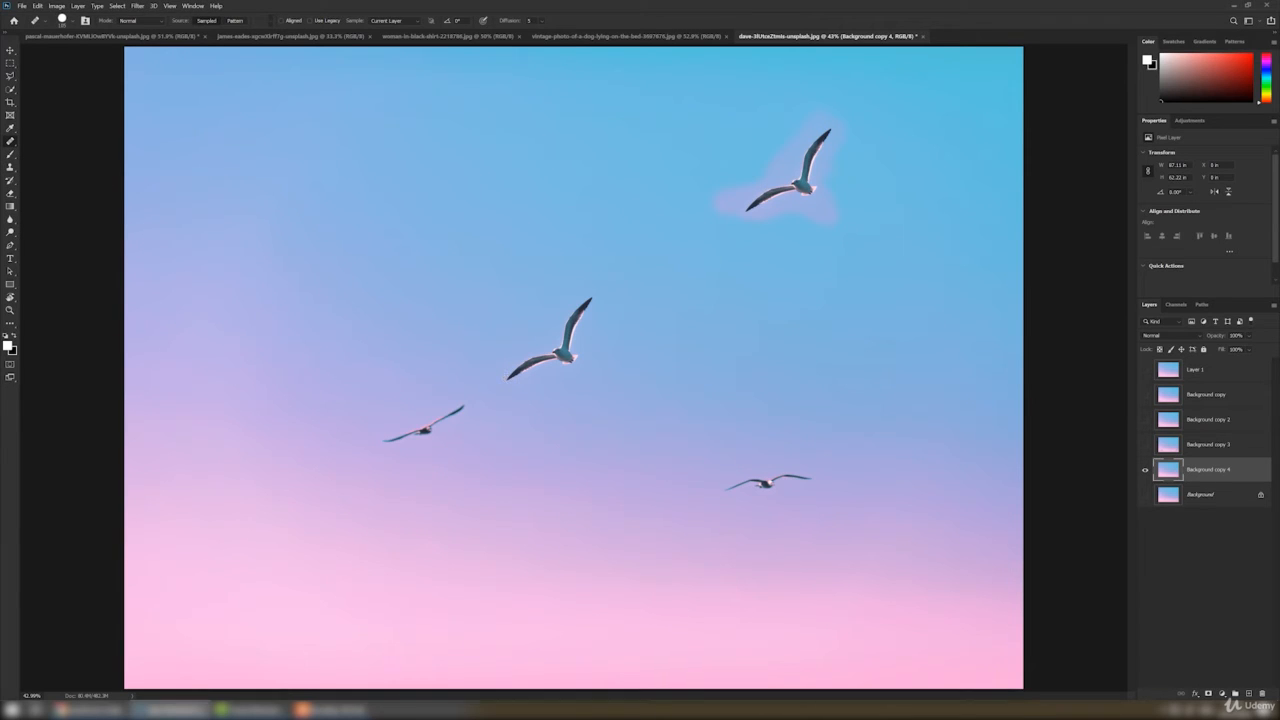
pyautogui.moveTo(394, 206)
pyautogui.mouseDown()
pyautogui.moveTo(445, 172)
pyautogui.moveTo(399, 208)
pyautogui.moveTo(437, 189)
pyautogui.moveTo(458, 147)
pyautogui.moveTo(463, 187)
pyautogui.moveTo(472, 131)
pyautogui.mouseUp()
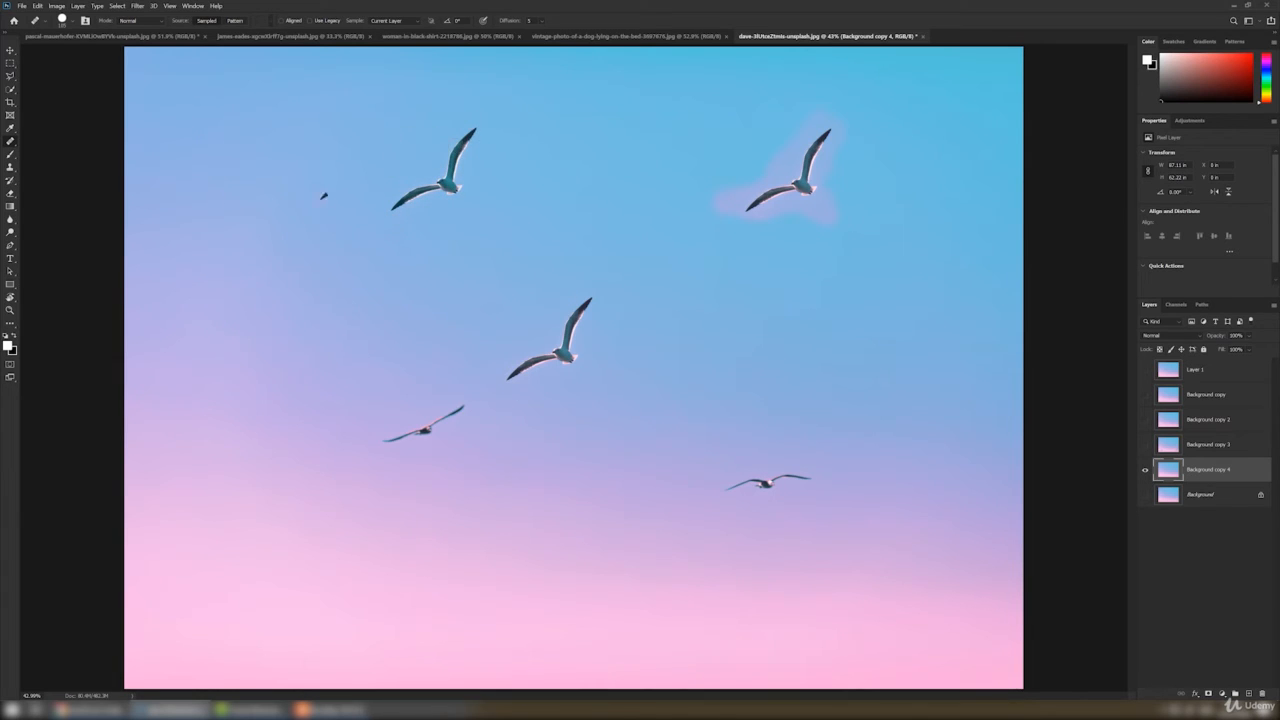
# Clone the lower-right bird into the sky just beneath the upper-right copy with the Clone Stamp tool
pyautogui.click(11, 170)
pyautogui.click(45, 166)
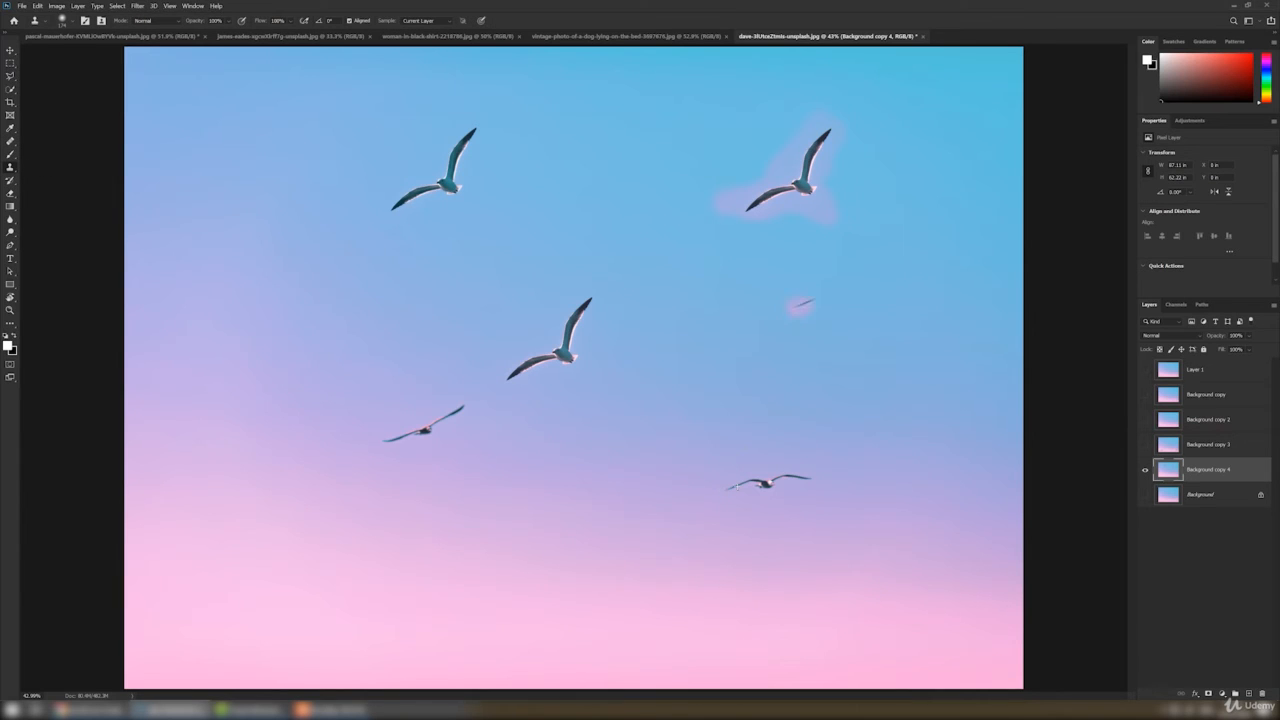
pyautogui.moveTo(805, 304)
pyautogui.mouseDown()
pyautogui.moveTo(874, 294)
pyautogui.moveTo(790, 304)
pyautogui.moveTo(808, 314)
pyautogui.moveTo(838, 303)
pyautogui.mouseUp()
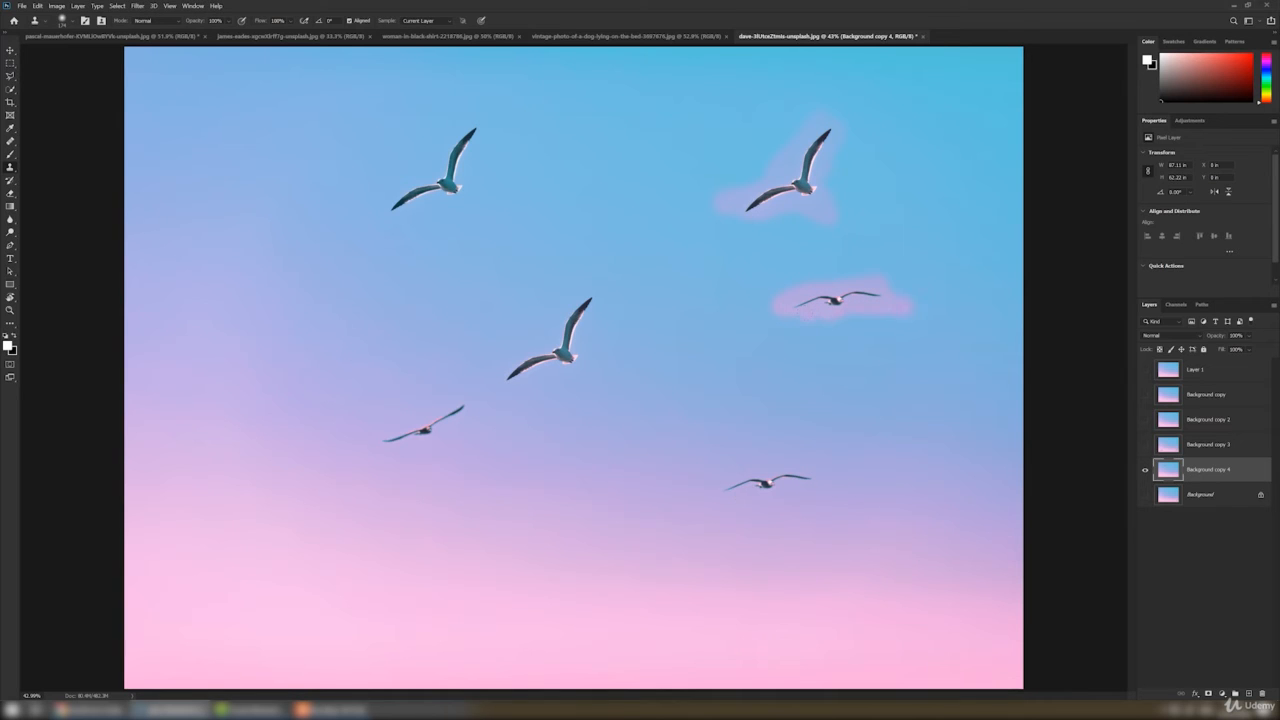
# Place the flying heron photo in the upper-left sky at about 39% scale, and show Background instead of Background copy 4
pyautogui.press('v')
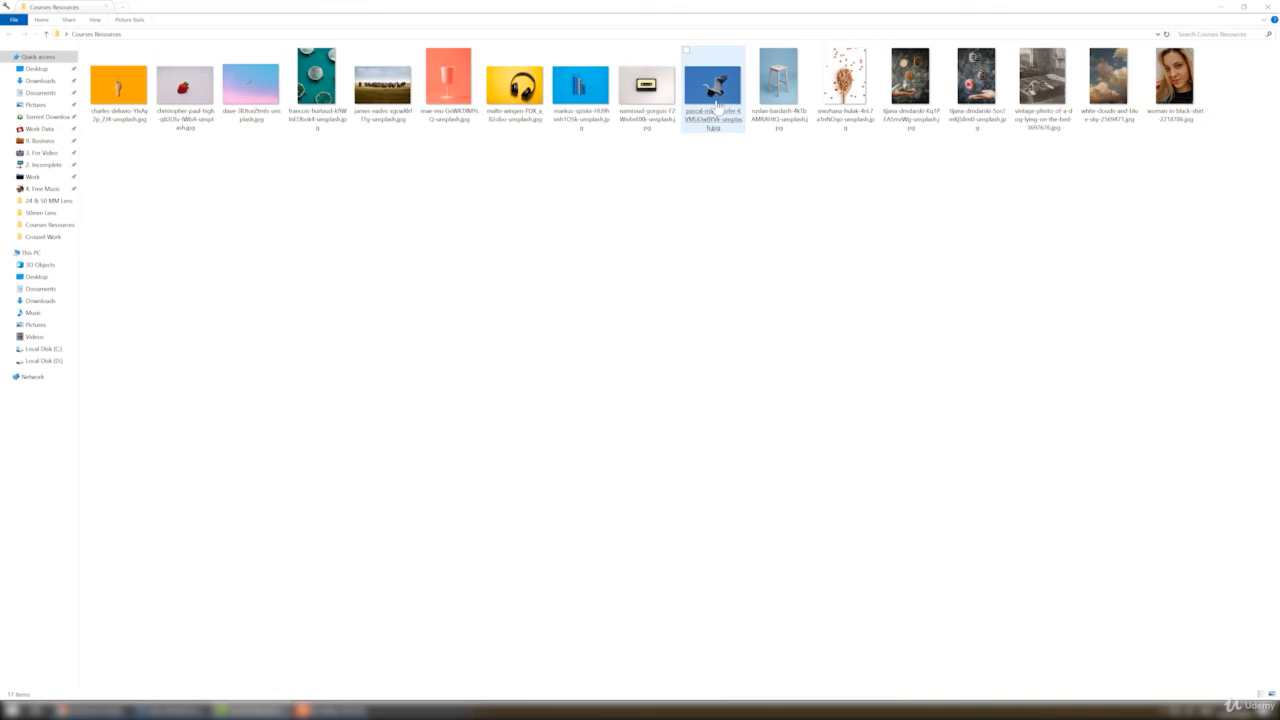
pyautogui.moveTo(712, 88); pyautogui.dragTo(315, 477)
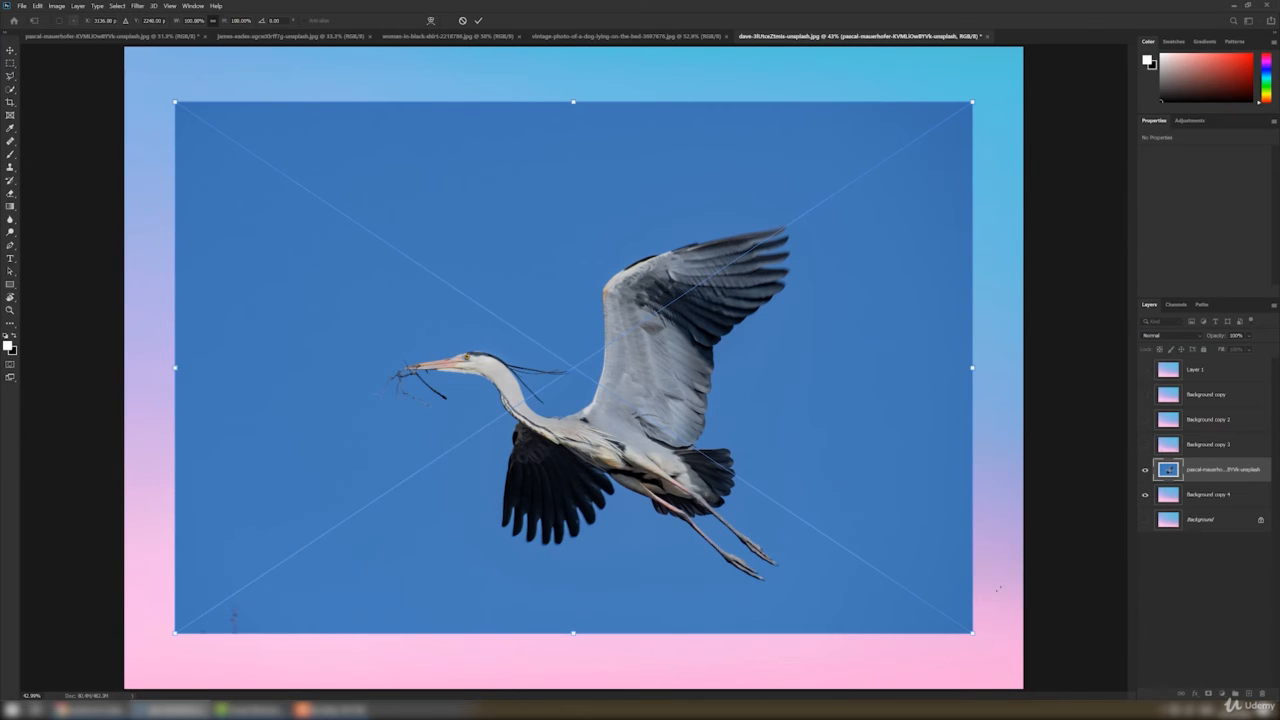
pyautogui.moveTo(974, 633); pyautogui.dragTo(513, 275)
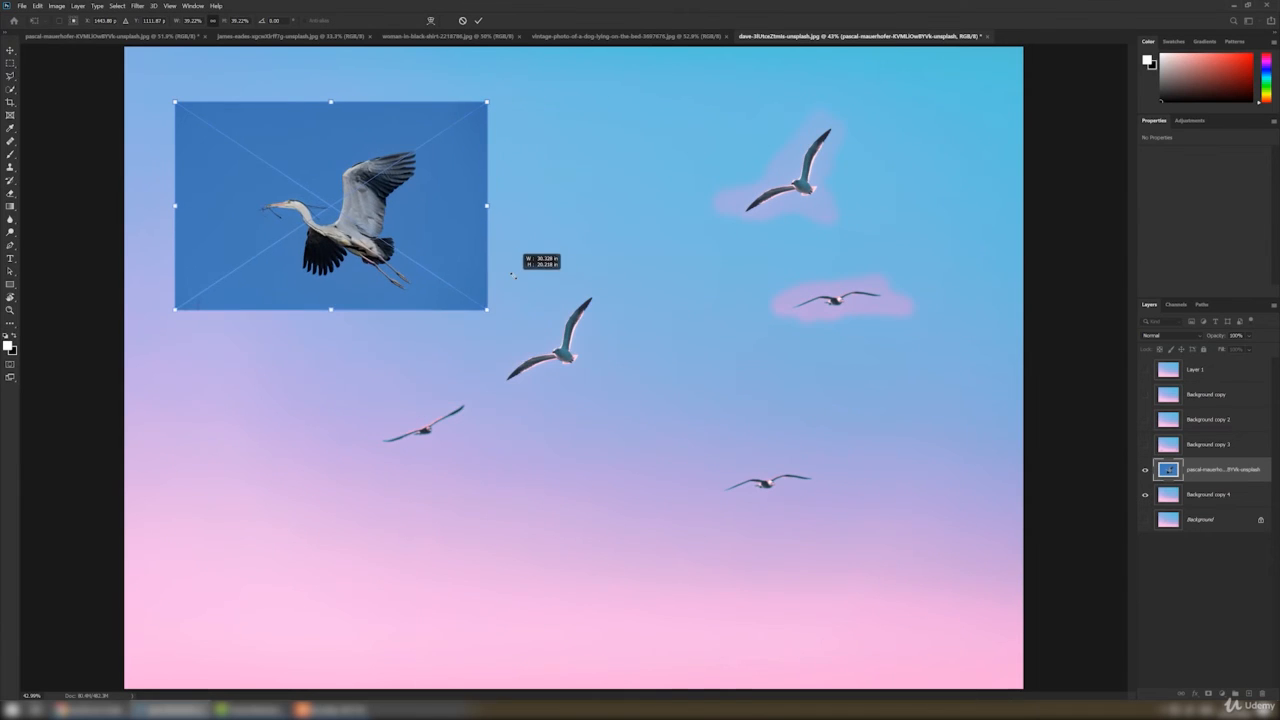
pyautogui.moveTo(416, 219); pyautogui.dragTo(426, 200)
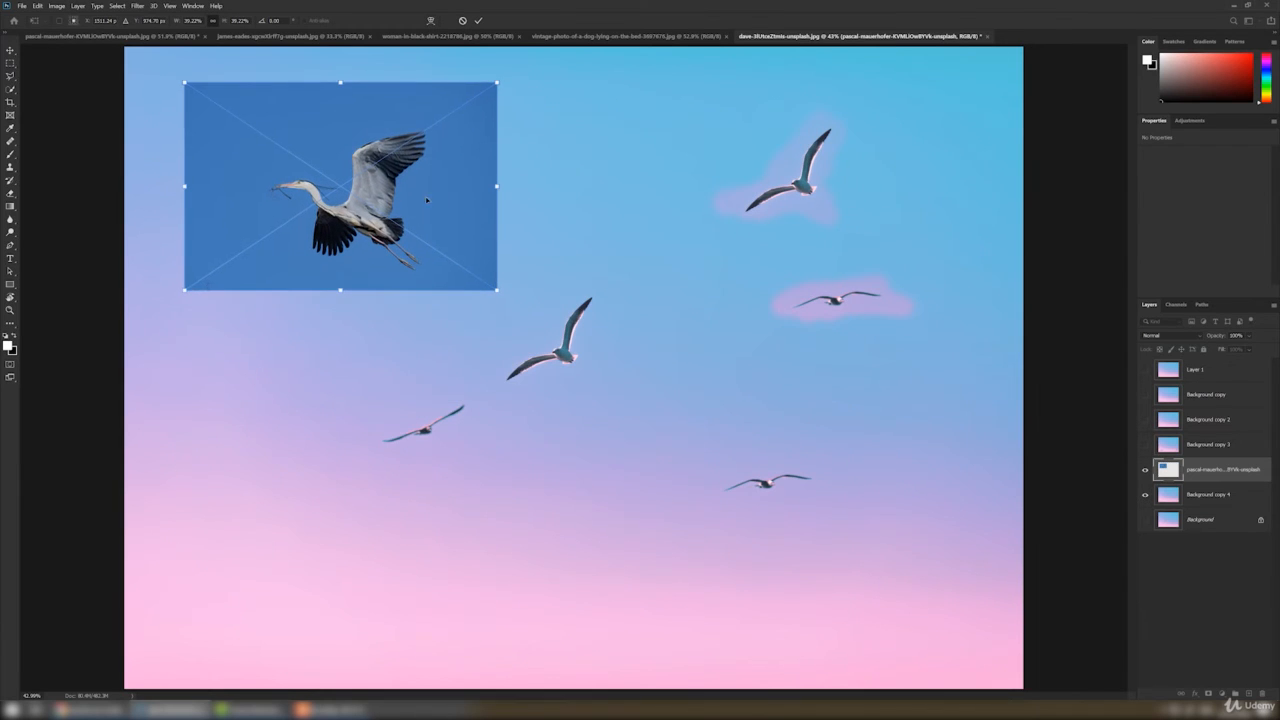
pyautogui.click(477, 20)
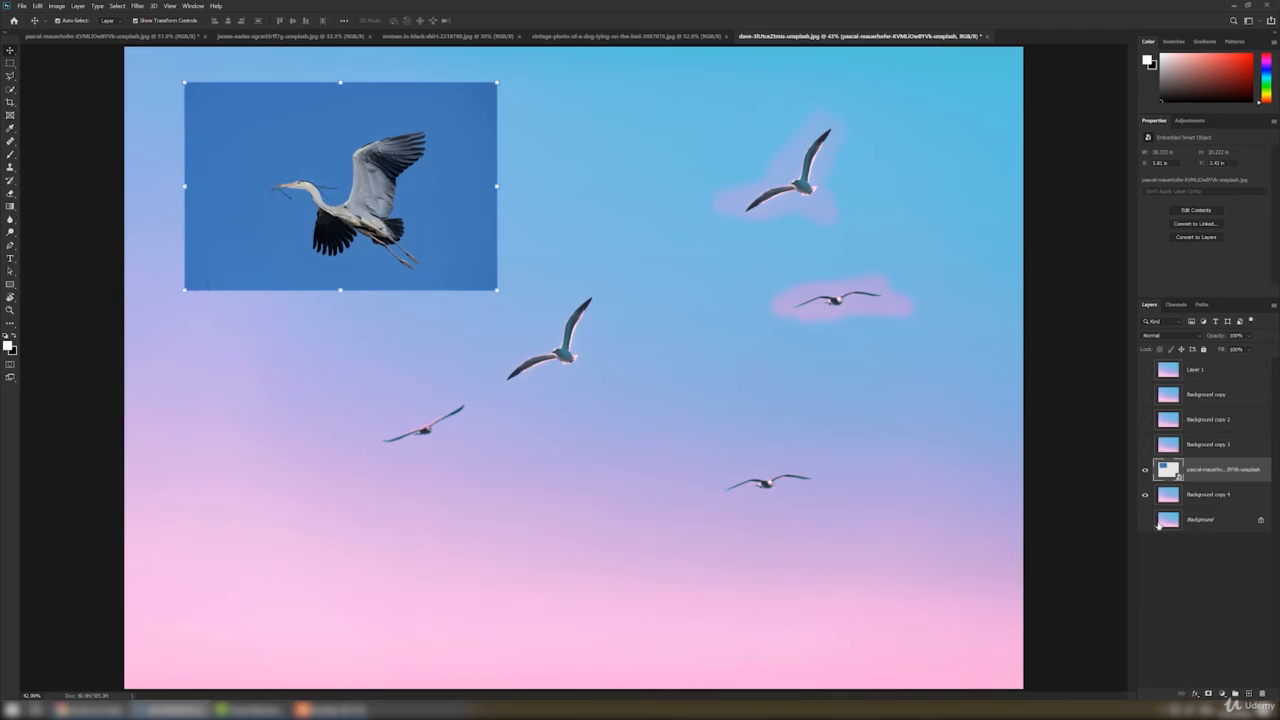
pyautogui.click(1146, 494)
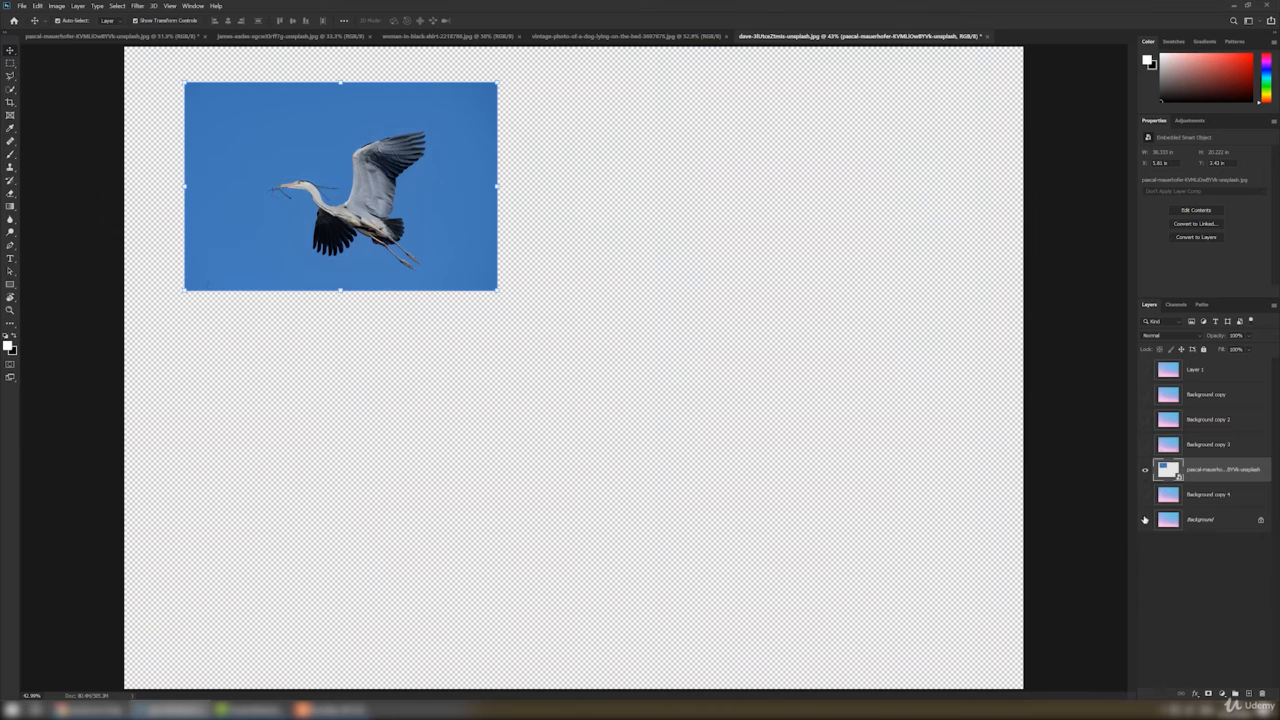
pyautogui.click(1145, 520)
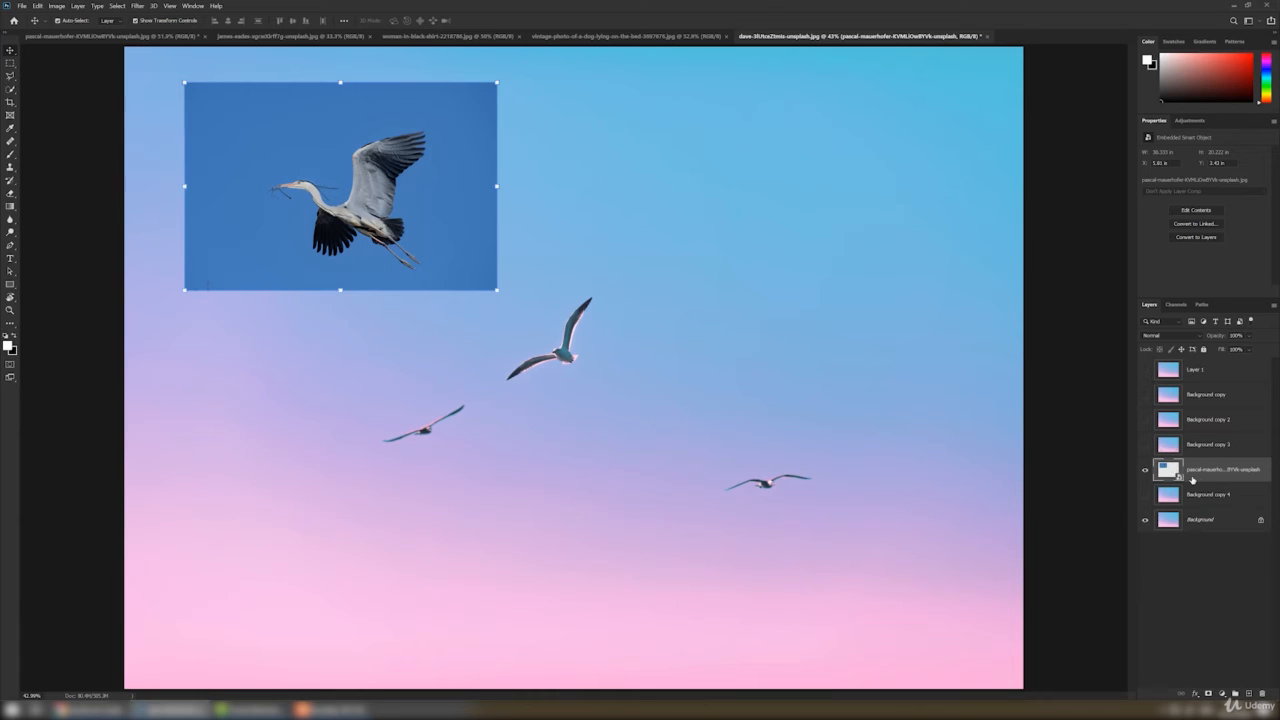
# Try to clone the heron from its smart object layer with the Clone Stamp tool, declining to rasterize it
pyautogui.click(10, 169)
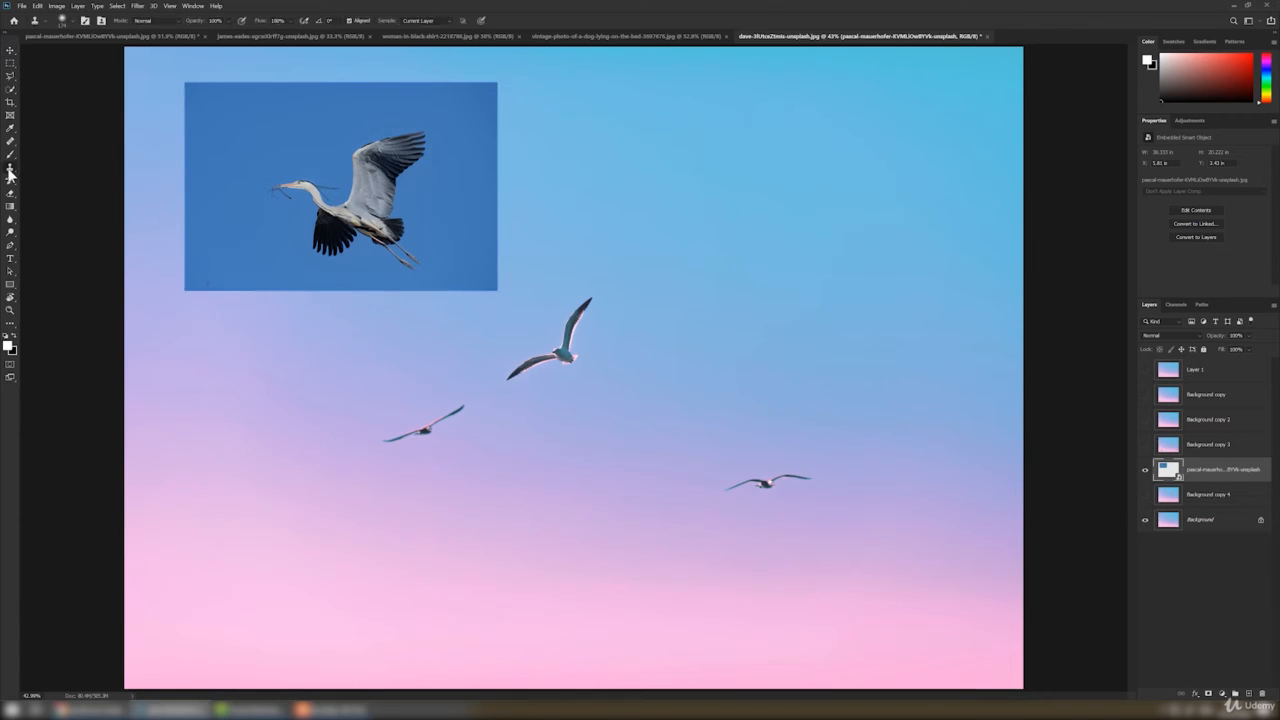
pyautogui.click(72, 167)
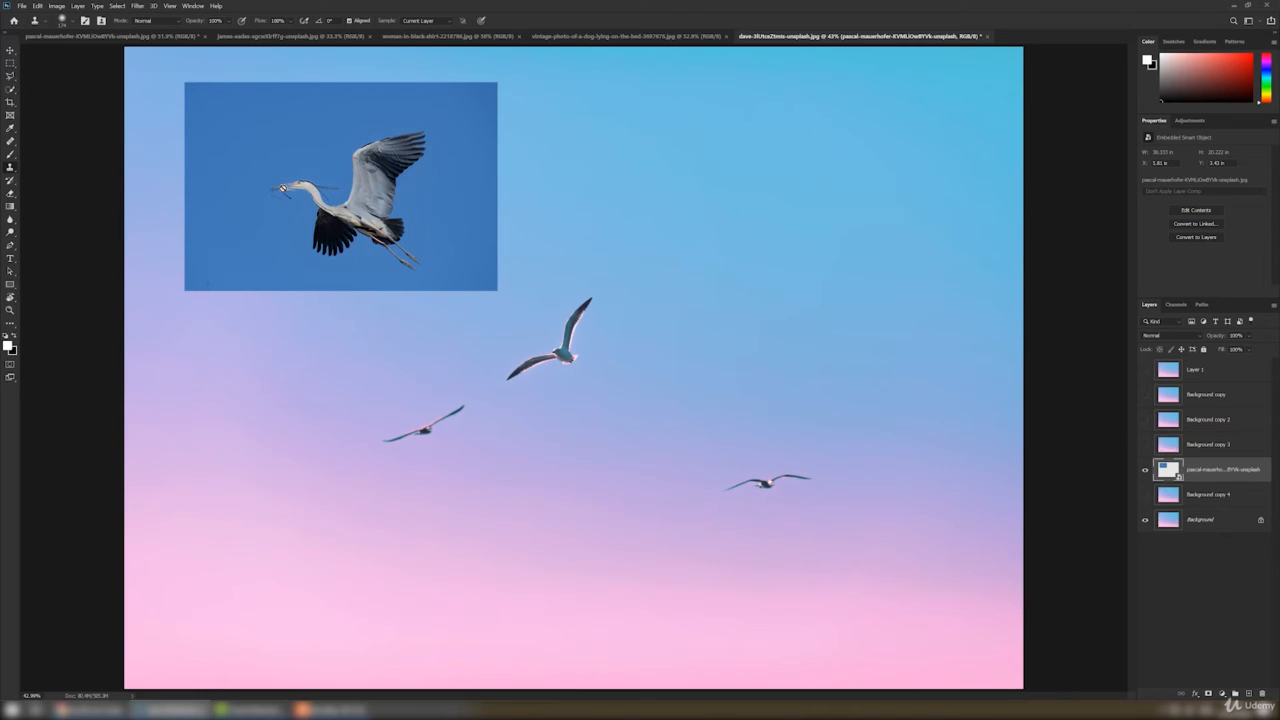
pyautogui.click(287, 191)
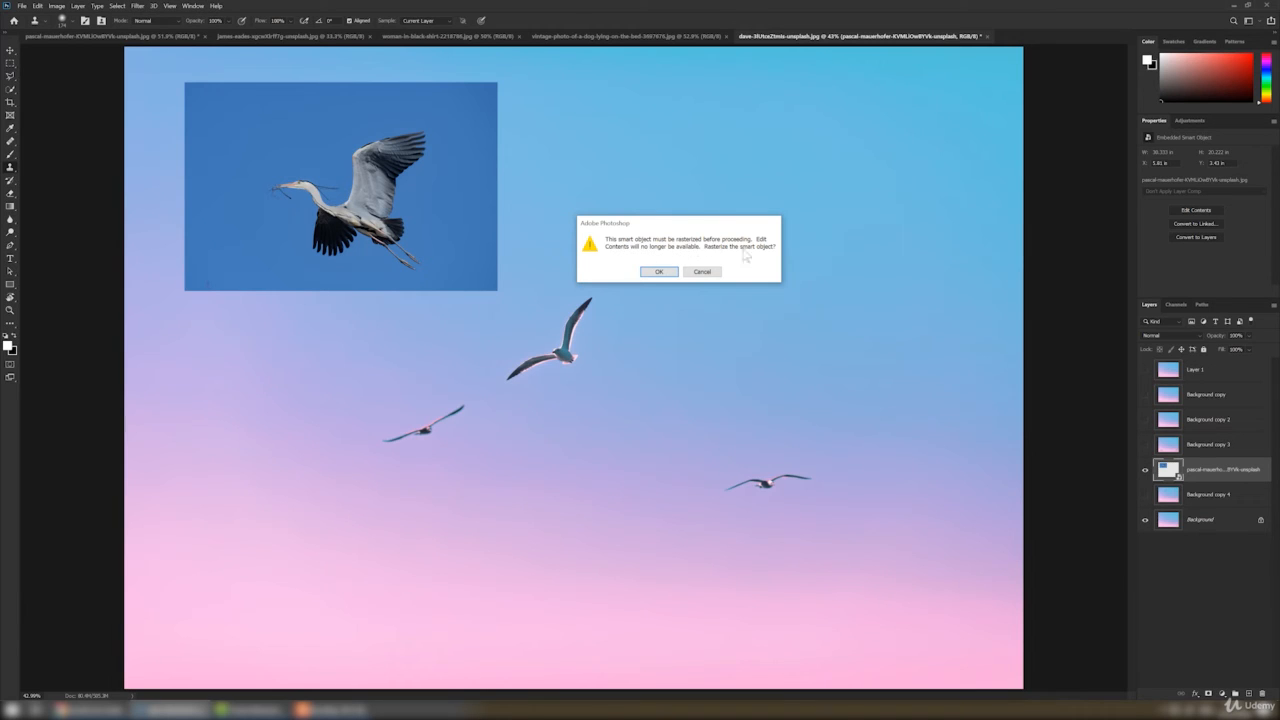
pyautogui.click(705, 273)
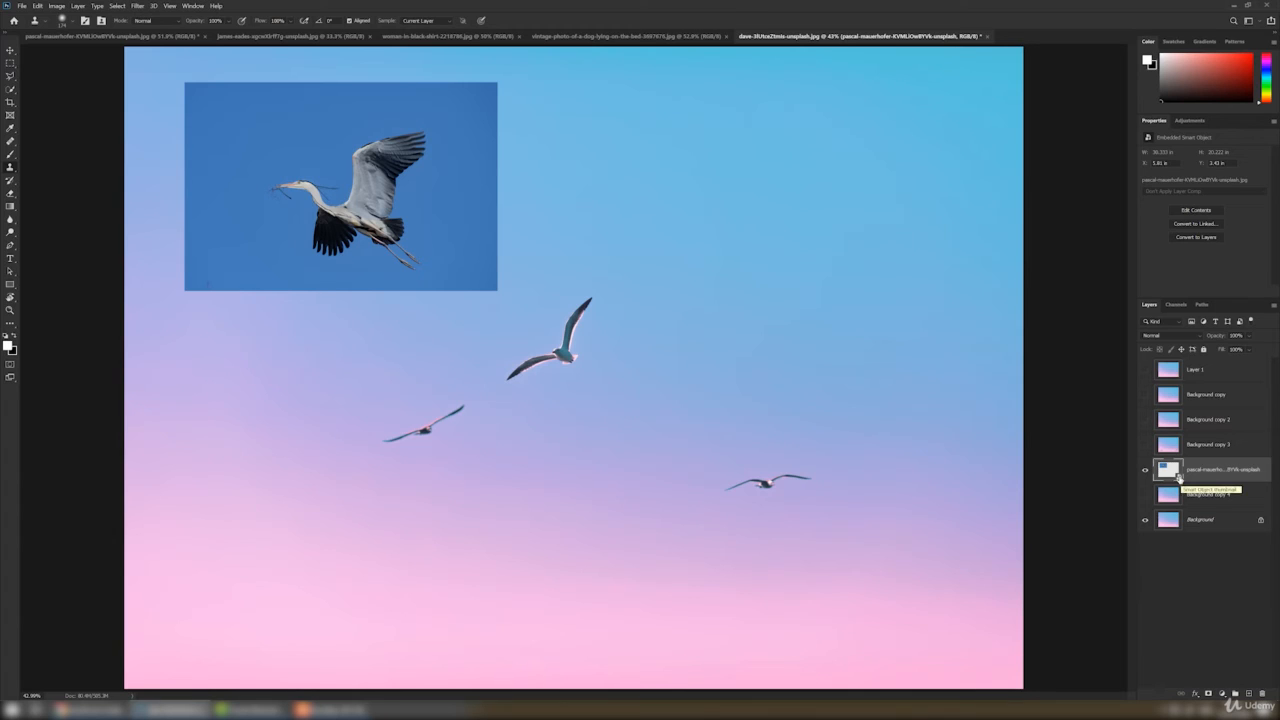
# Rasterize the heron photo layer and add a new empty layer above it
pyautogui.rightClick(1255, 472)
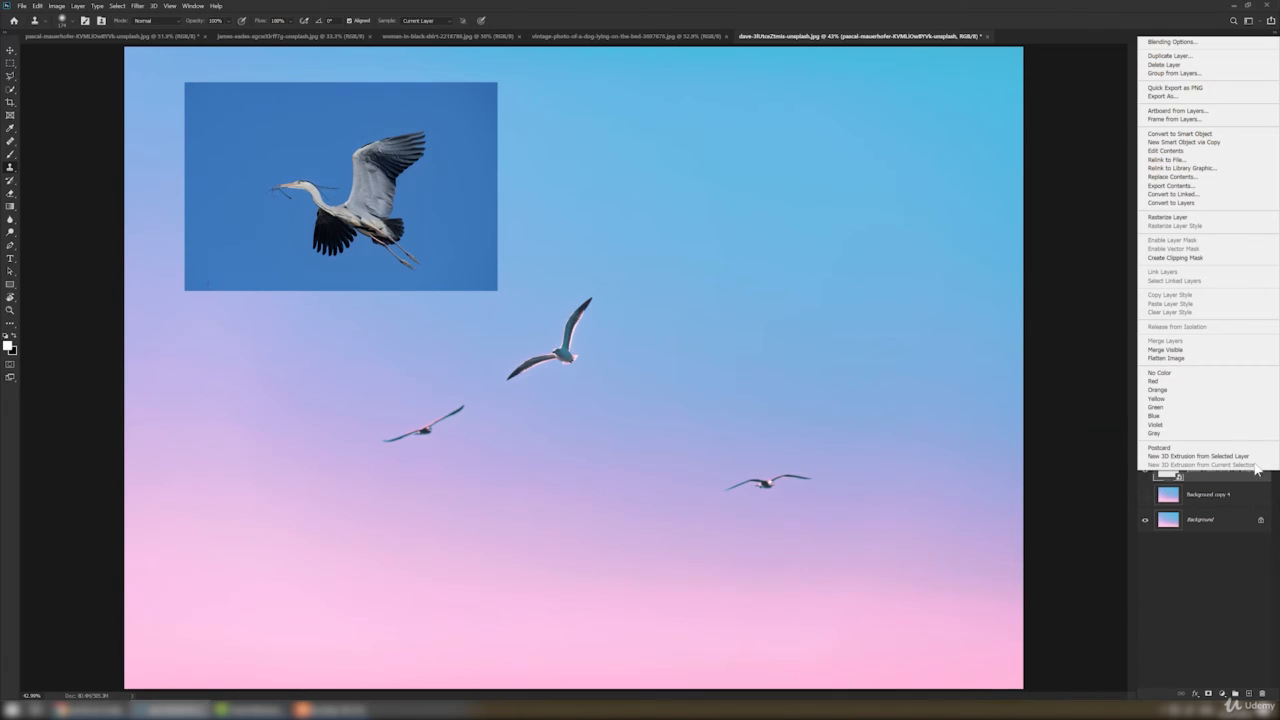
pyautogui.click(1178, 217)
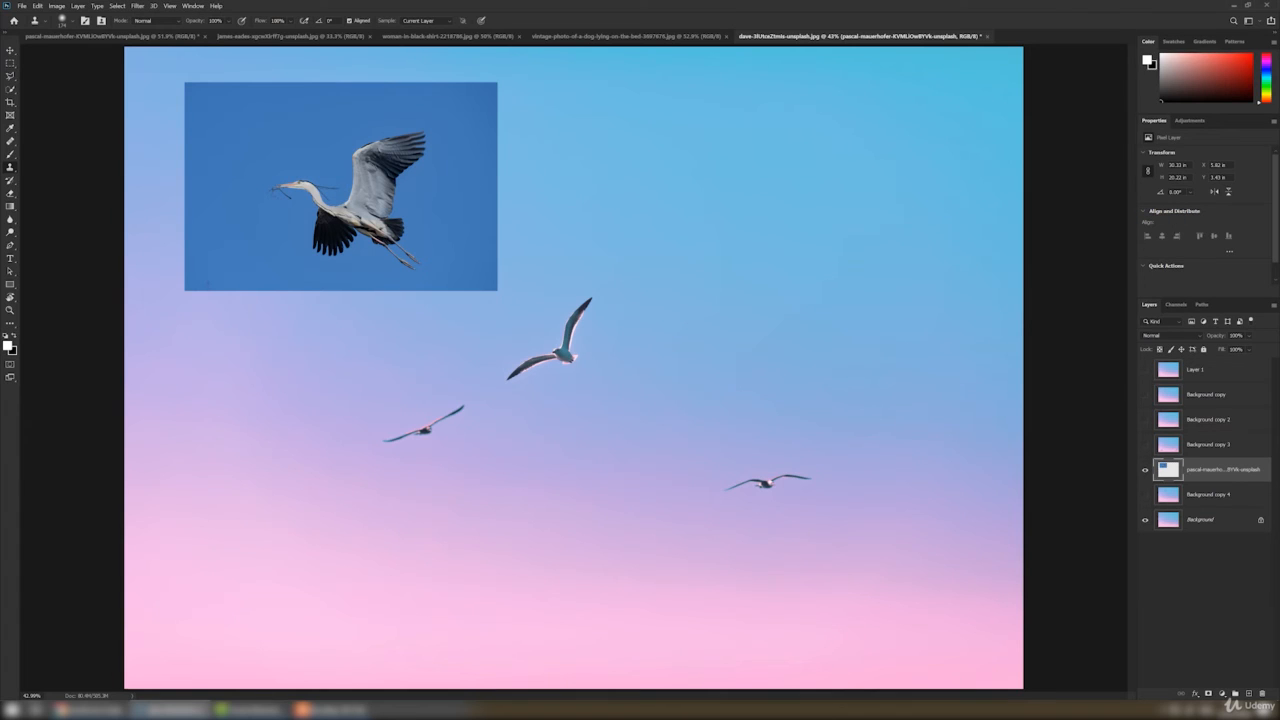
pyautogui.click(1247, 692)
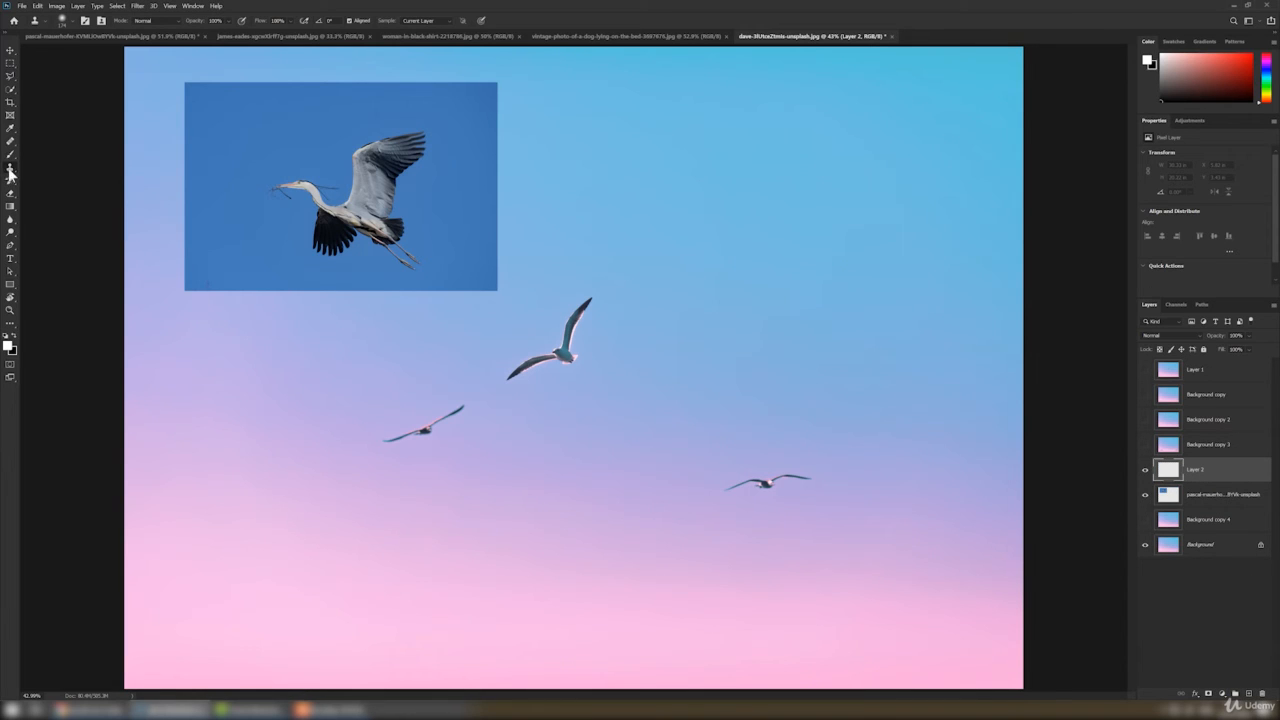
# Clone the heron onto Layer 2 in the upper-right sky with the Clone Stamp tool sampling All Layers
pyautogui.click(1203, 496)
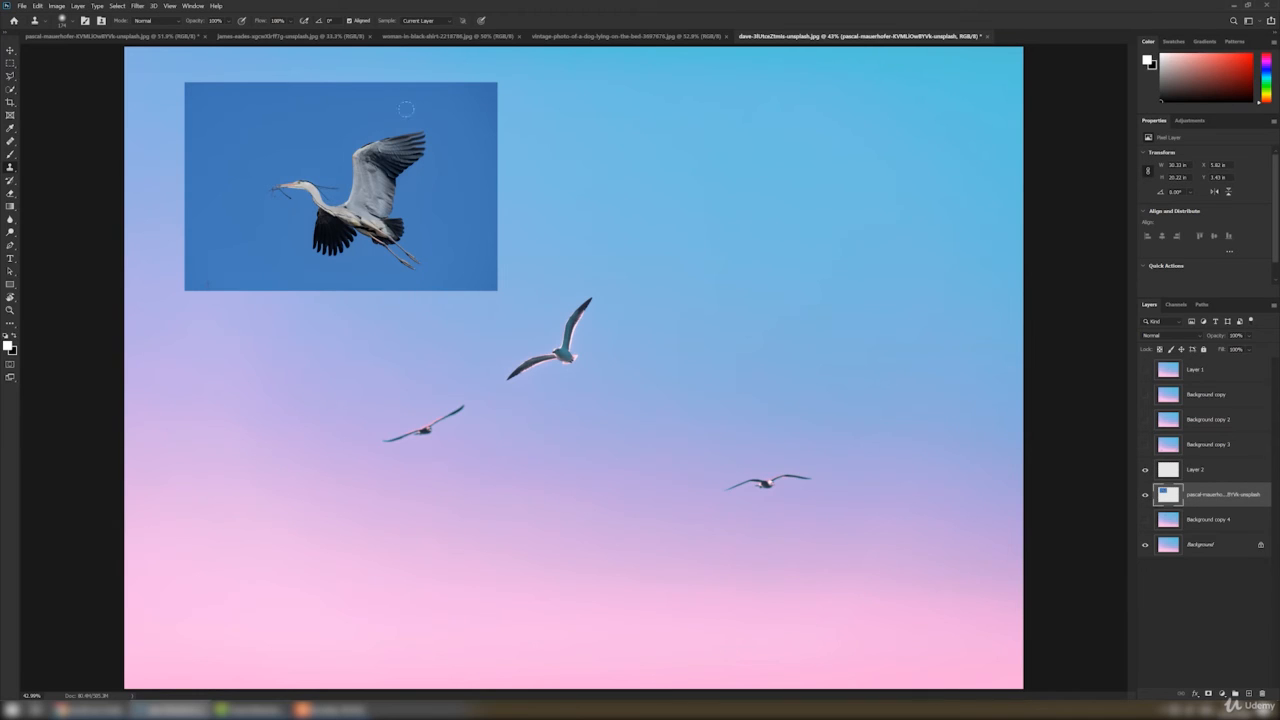
pyautogui.click(414, 24)
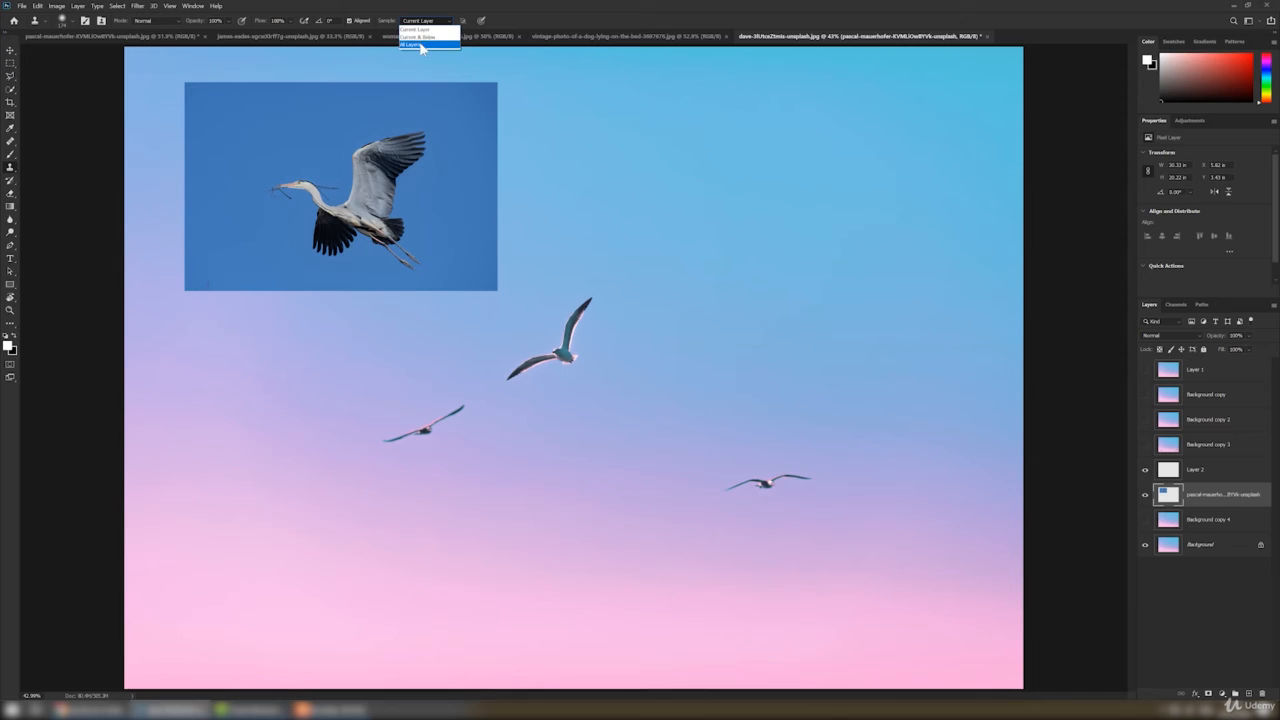
pyautogui.click(422, 45)
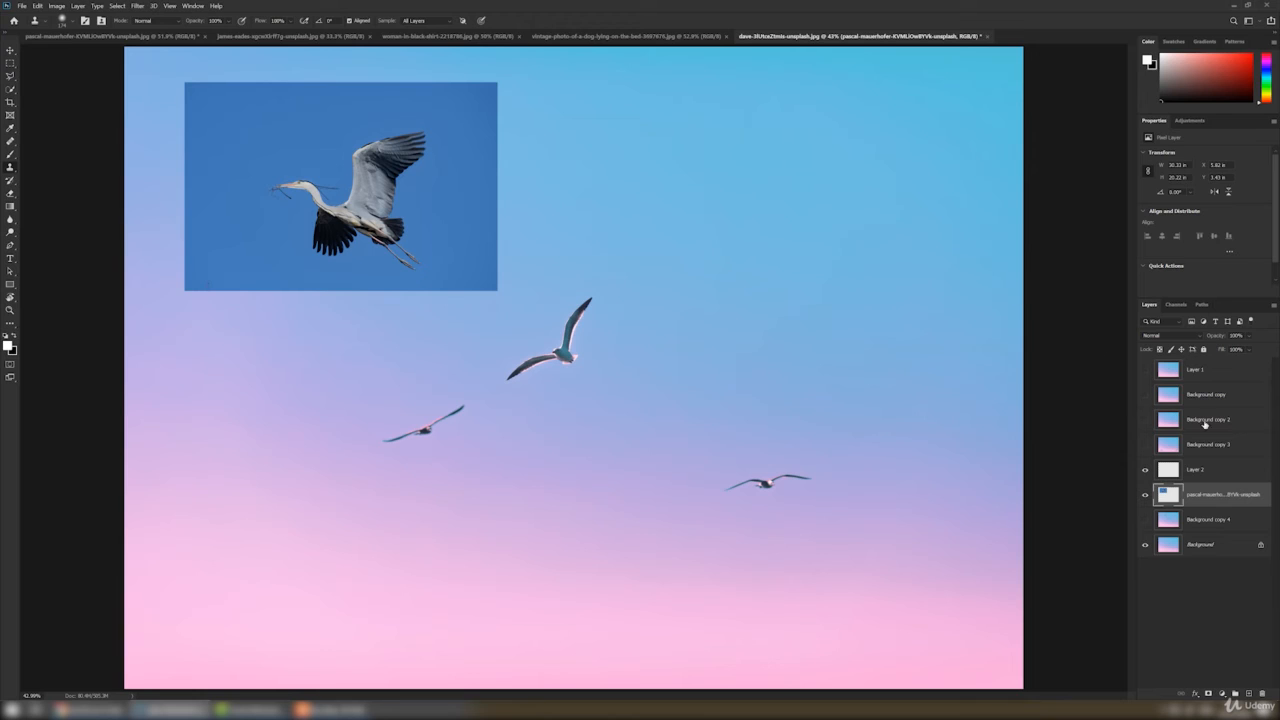
pyautogui.click(1207, 471)
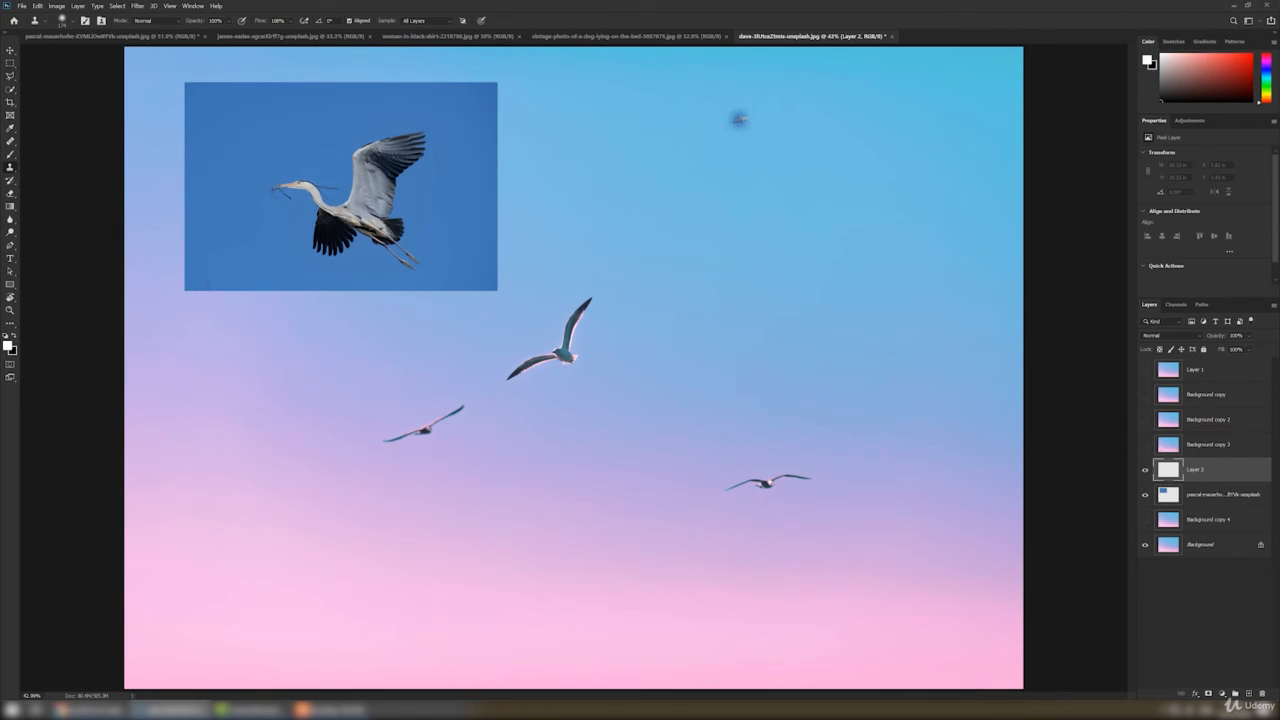
pyautogui.moveTo(740, 120)
pyautogui.mouseDown()
pyautogui.moveTo(716, 123)
pyautogui.moveTo(760, 118)
pyautogui.moveTo(790, 135)
pyautogui.moveTo(785, 180)
pyautogui.moveTo(847, 138)
pyautogui.moveTo(780, 185)
pyautogui.moveTo(880, 170)
pyautogui.moveTo(865, 160)
pyautogui.moveTo(857, 175)
pyautogui.moveTo(845, 78)
pyautogui.moveTo(830, 95)
pyautogui.moveTo(880, 90)
pyautogui.moveTo(878, 67)
pyautogui.moveTo(900, 62)
pyautogui.moveTo(745, 106)
pyautogui.mouseUp()
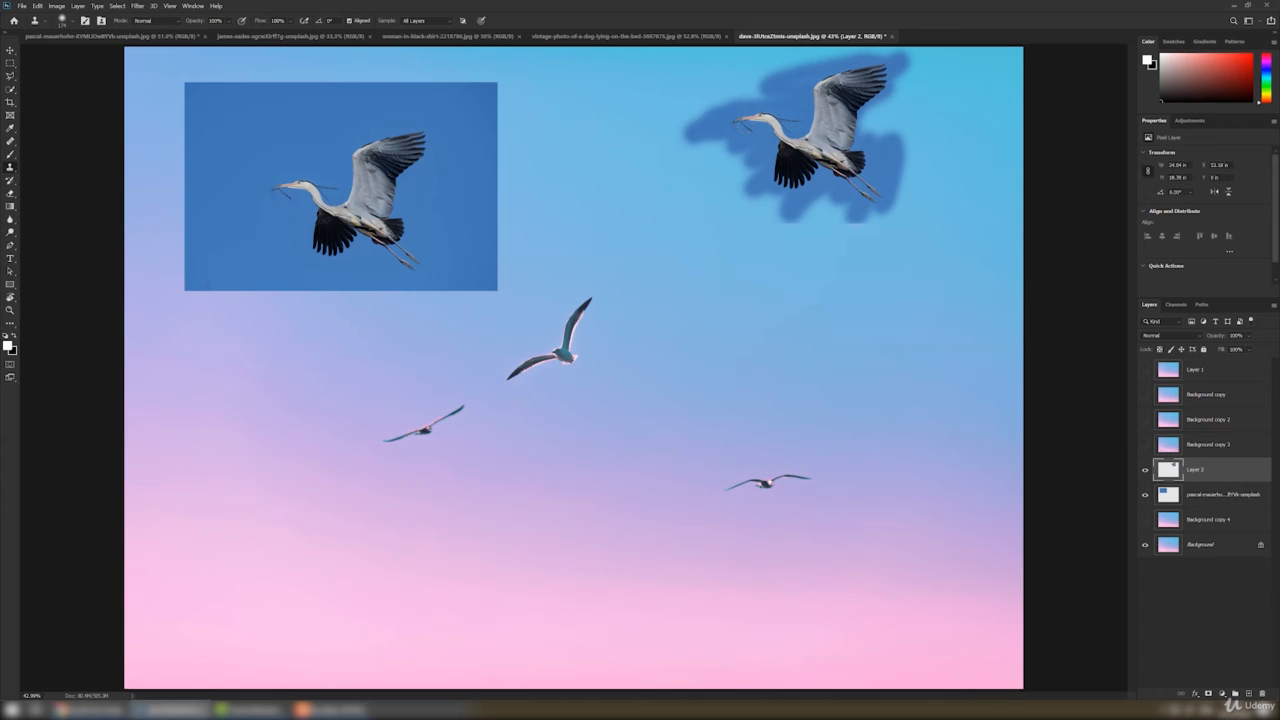
# Copy the heron onto Layer 2 below its cloned copy with the Healing Brush sampling All Layers, and switch to the Move tool
pyautogui.click(11, 142)
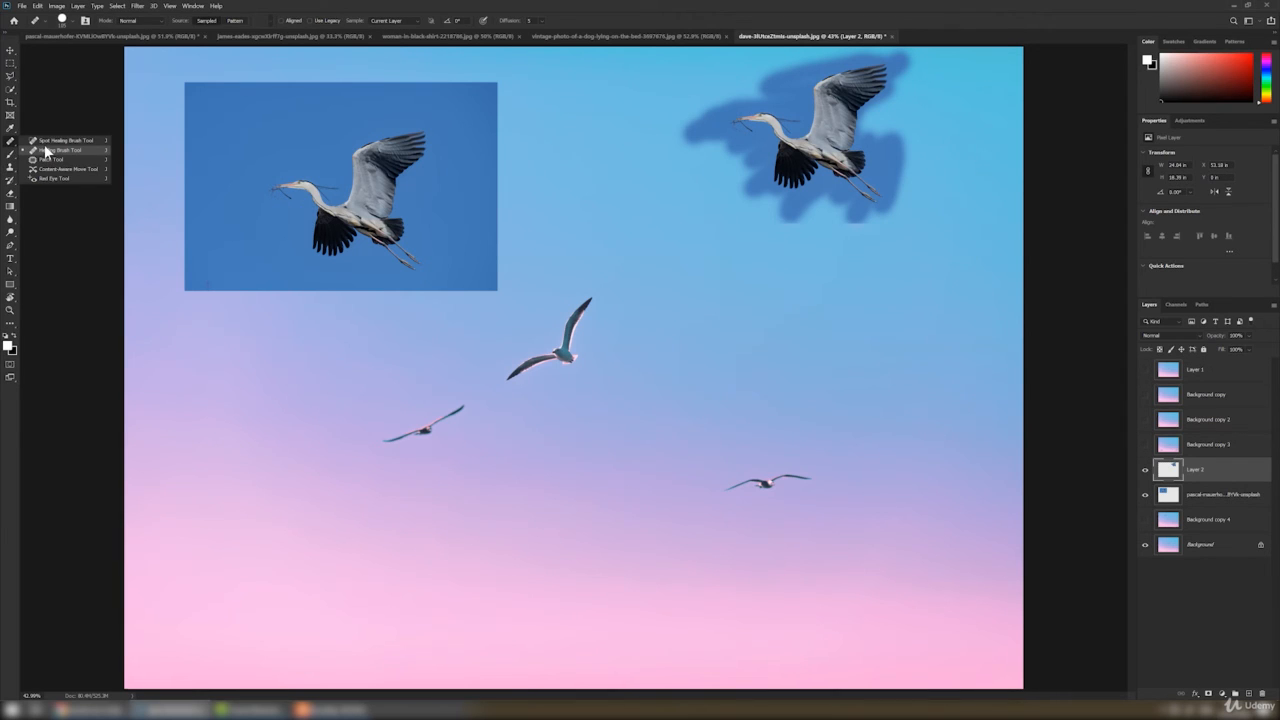
pyautogui.click(46, 152)
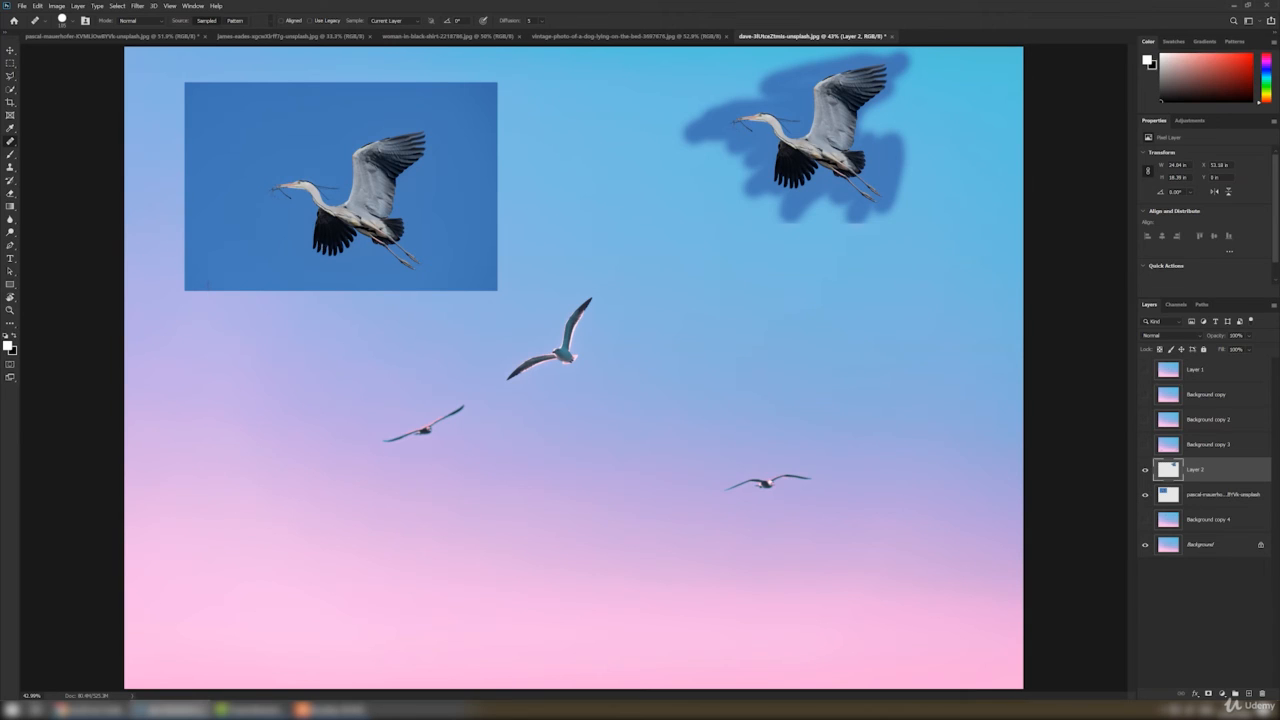
pyautogui.click(386, 21)
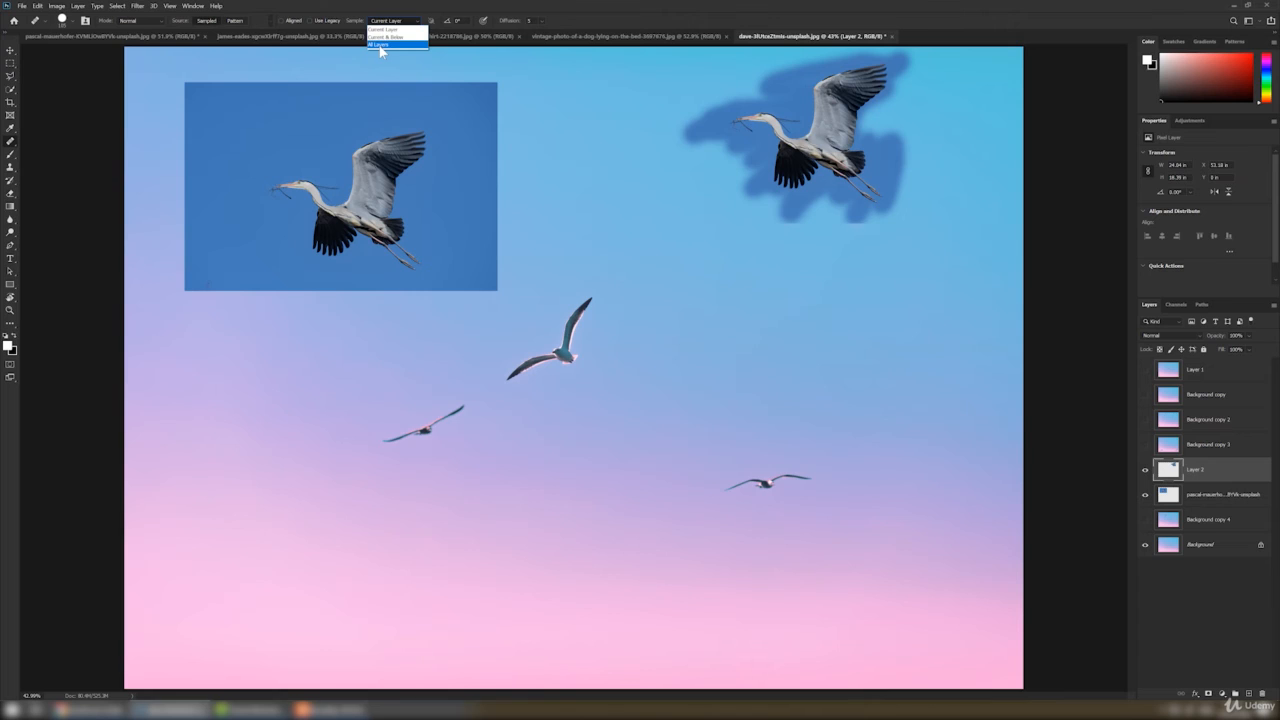
pyautogui.click(380, 45)
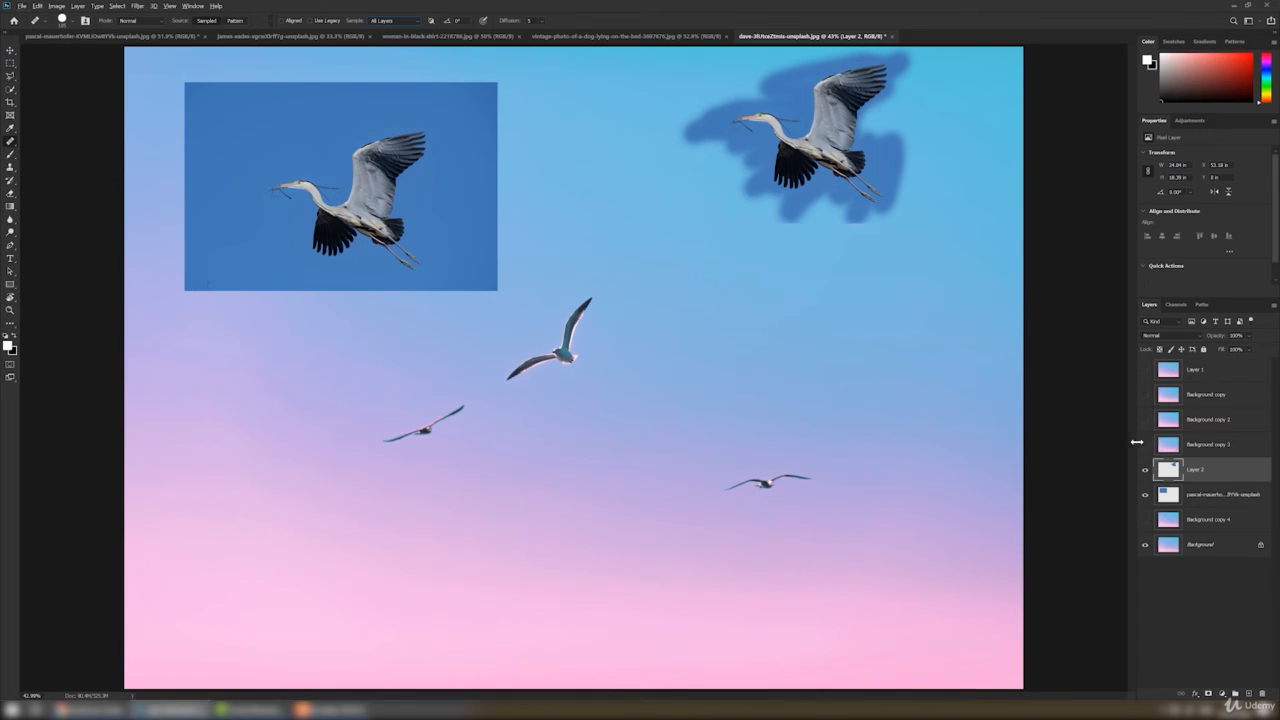
pyautogui.click(1215, 494)
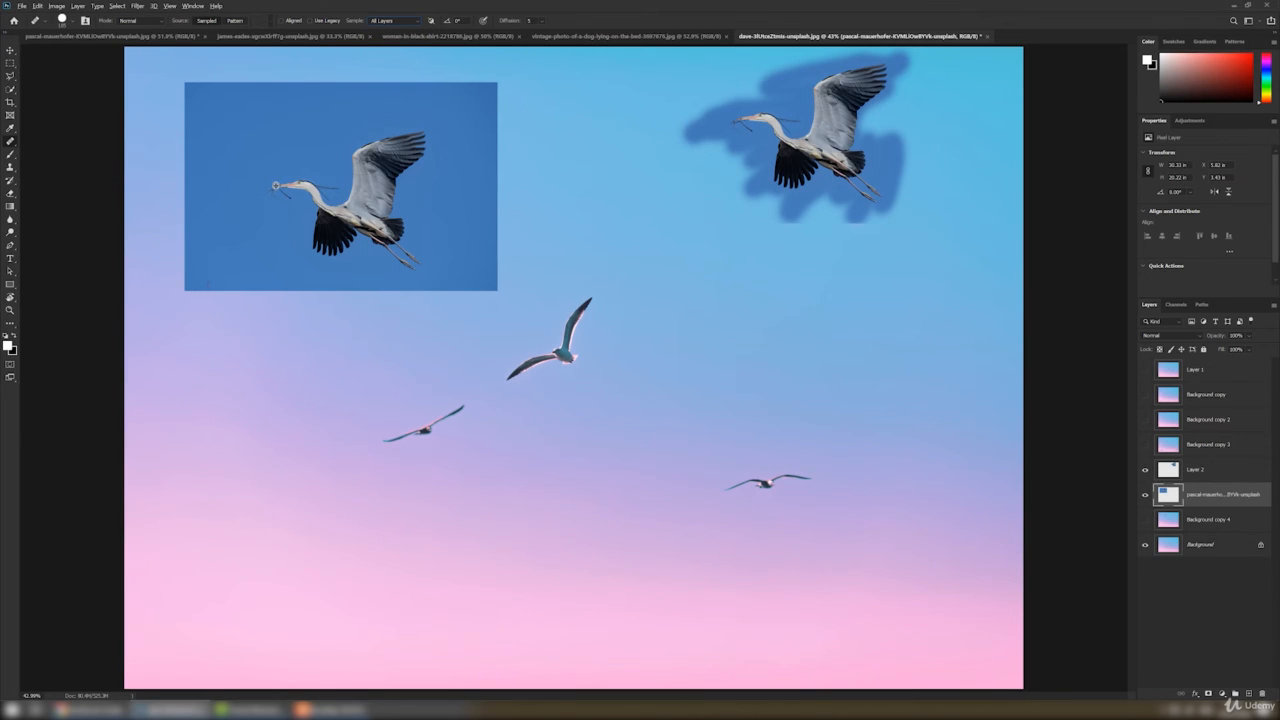
pyautogui.hotkey('alt', ']')
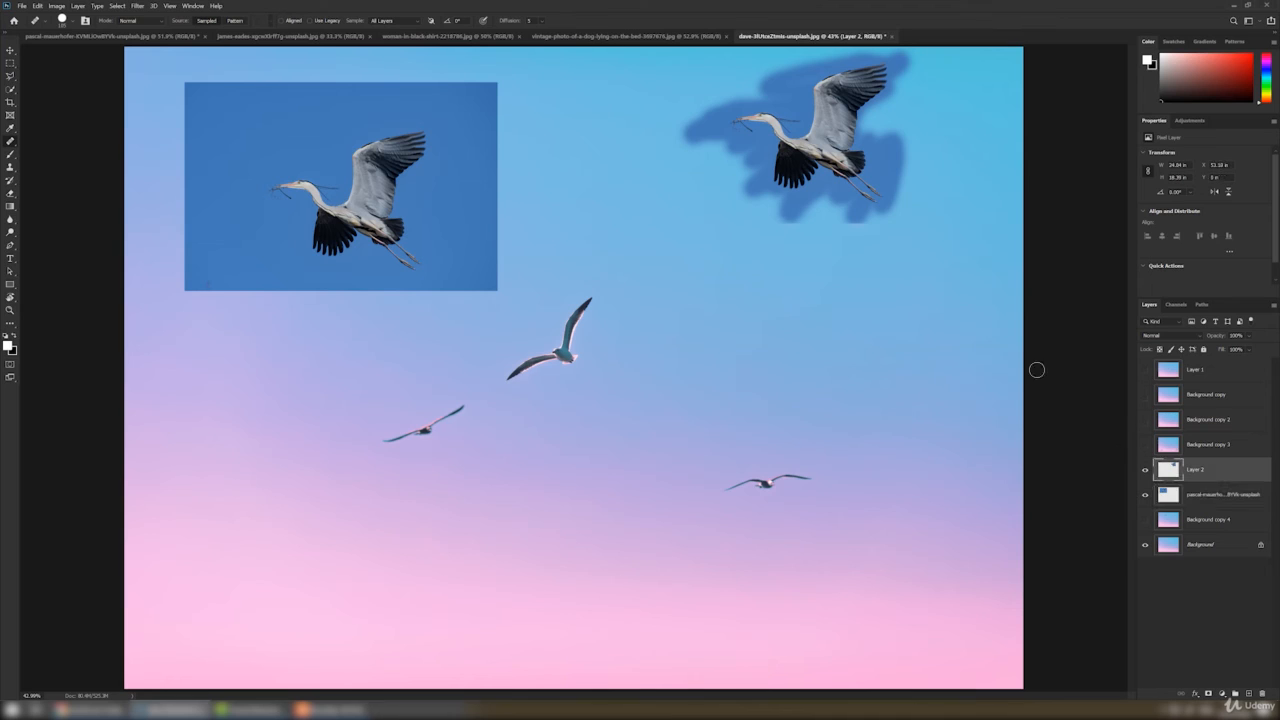
pyautogui.moveTo(712, 299)
pyautogui.mouseDown()
pyautogui.moveTo(757, 297)
pyautogui.moveTo(830, 330)
pyautogui.moveTo(840, 275)
pyautogui.moveTo(806, 372)
pyautogui.moveTo(830, 355)
pyautogui.moveTo(850, 378)
pyautogui.mouseUp()
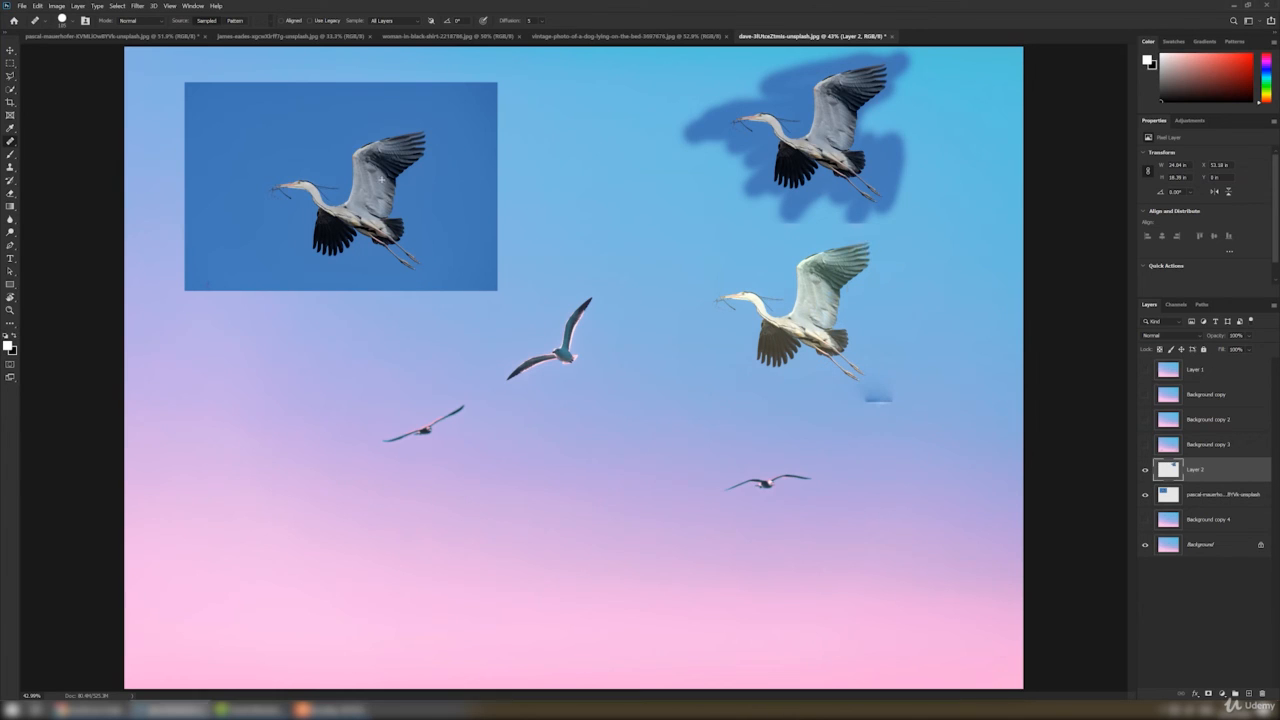
pyautogui.press('v')
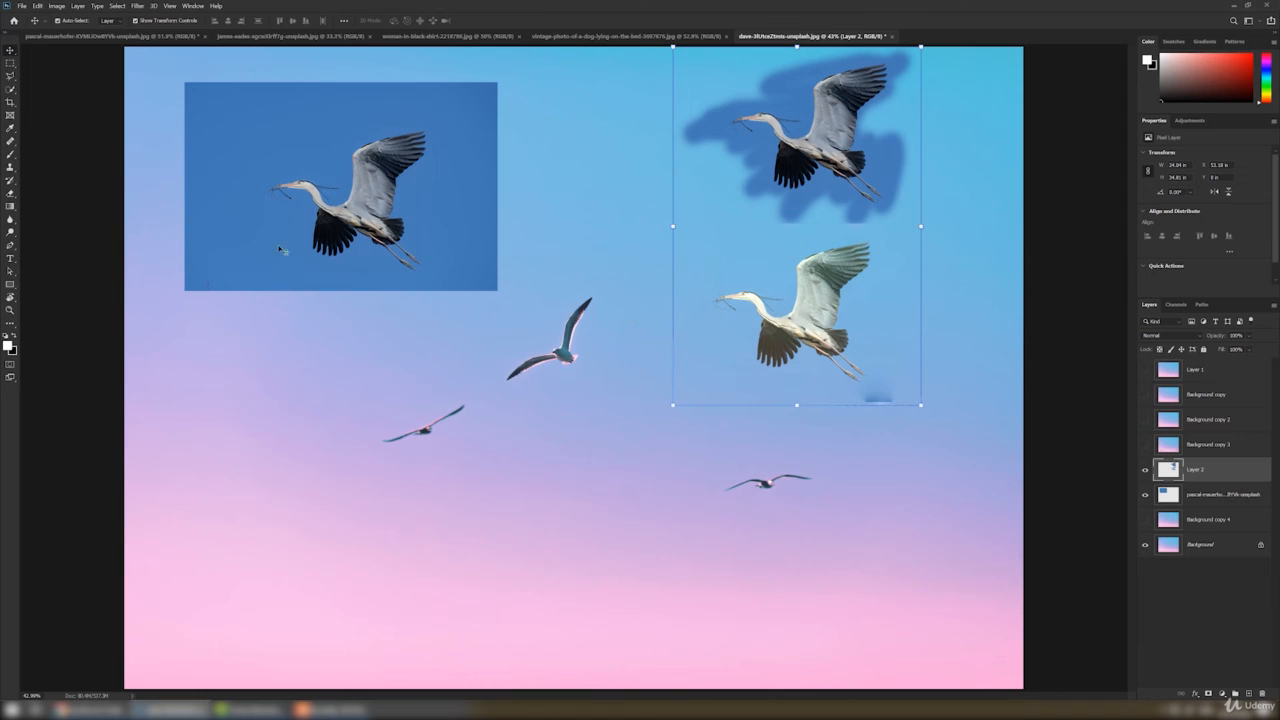
# Hide Layer 2, shift the heron photo slightly down and to the right, and hide its layer as well
pyautogui.click(1145, 469)
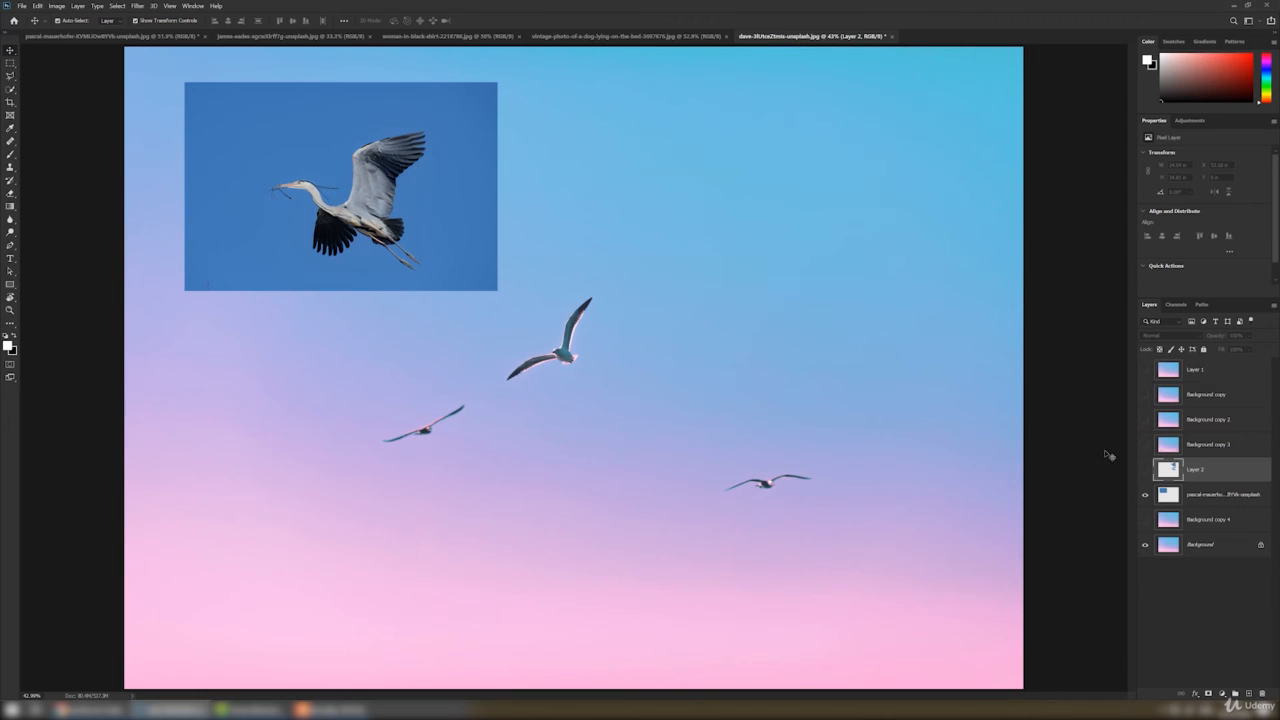
pyautogui.moveTo(253, 197); pyautogui.dragTo(269, 228)
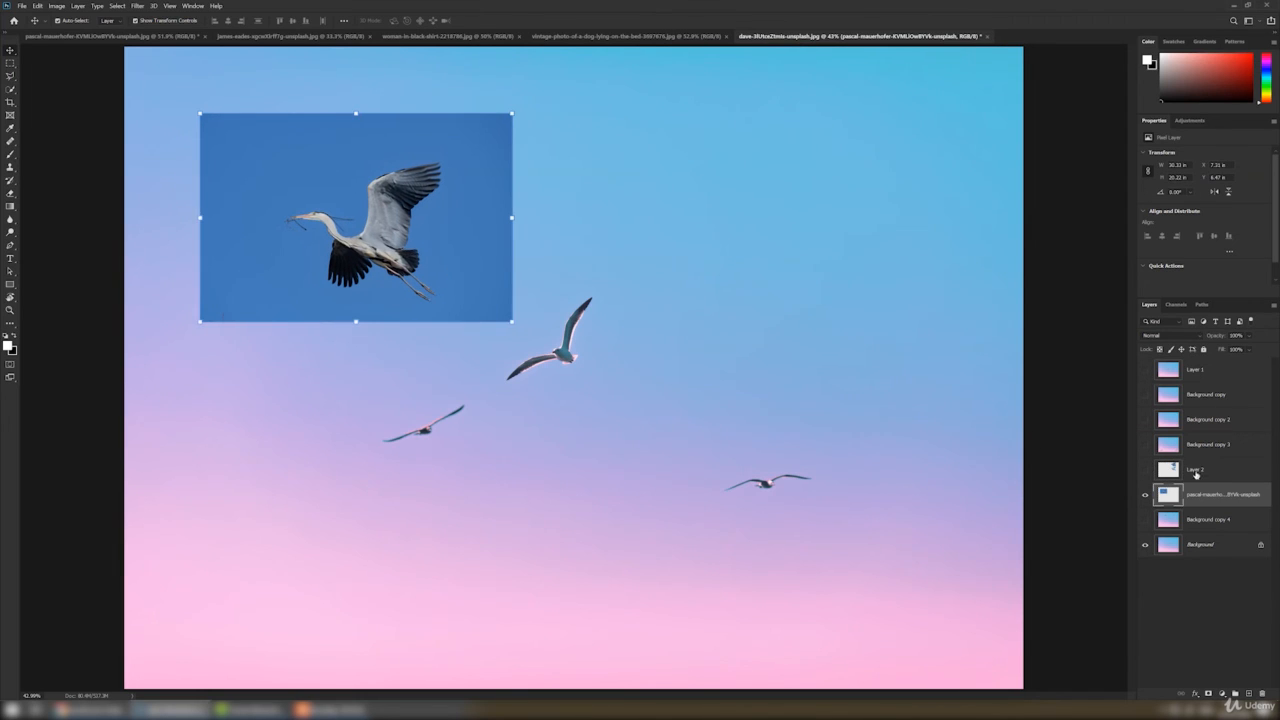
pyautogui.click(1146, 495)
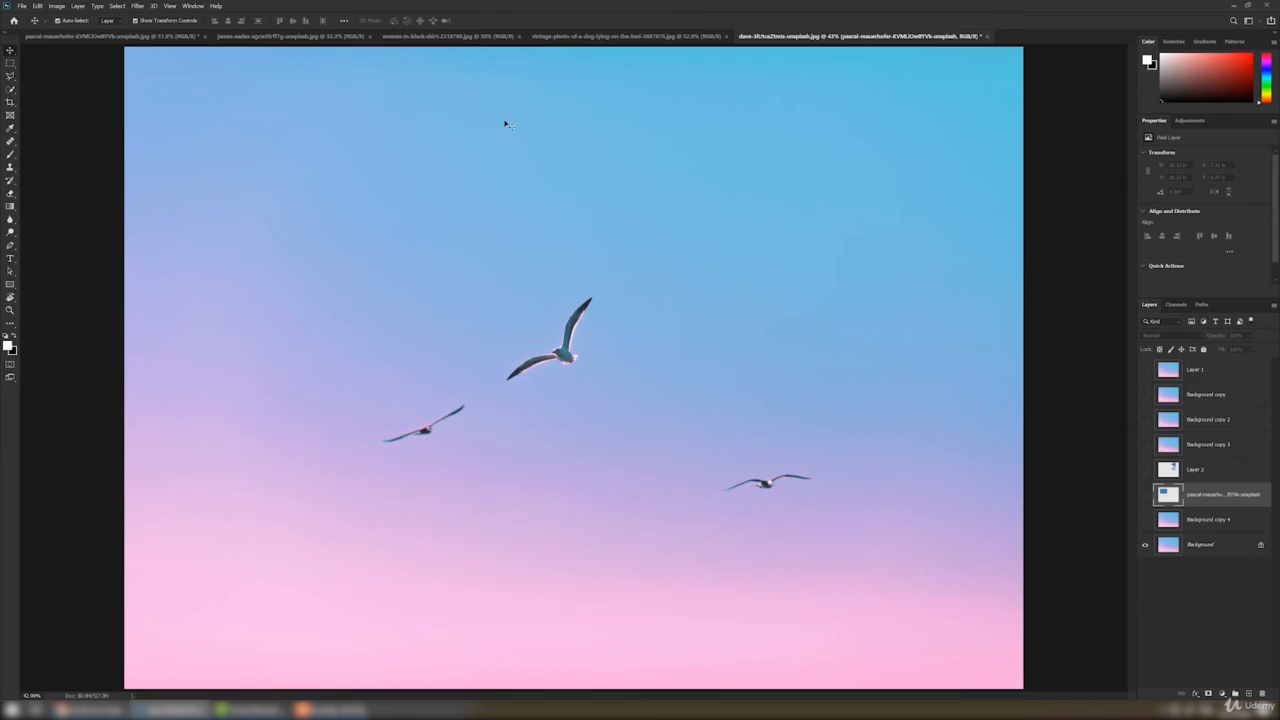
# Look through the open portrait, vintage dog, elephant herd and heron photos
pyautogui.click(430, 38)
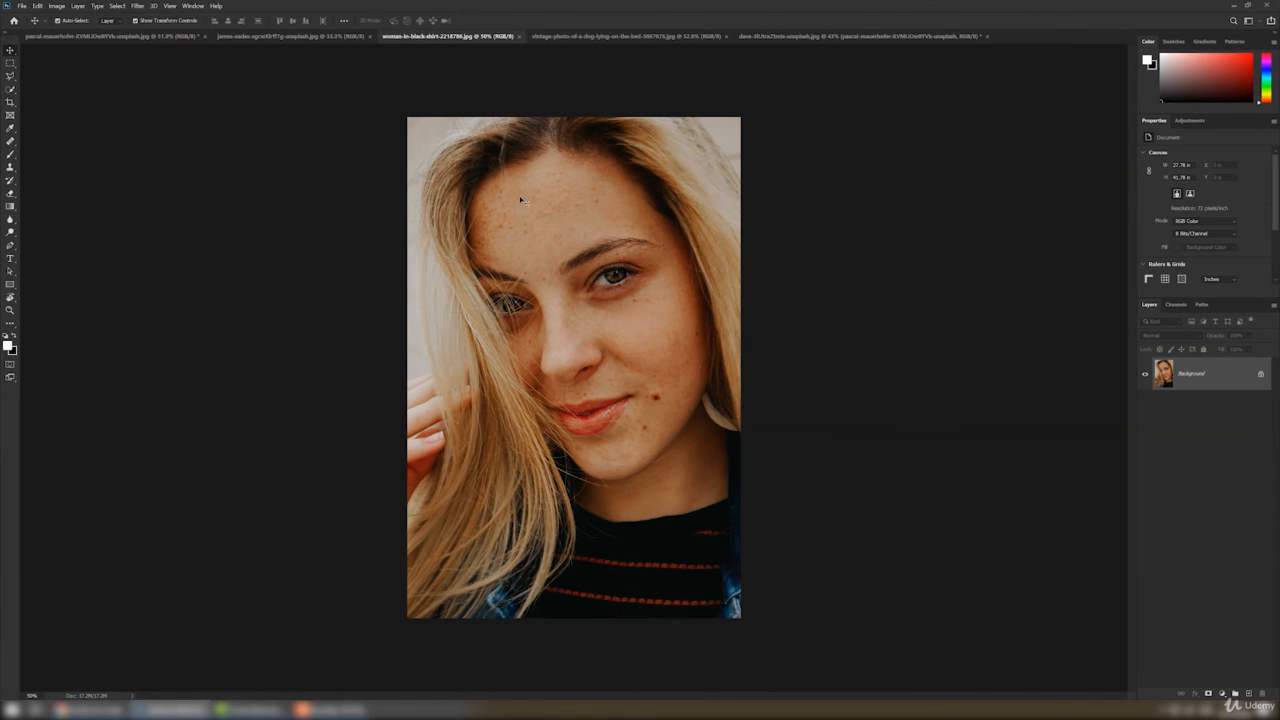
pyautogui.click(614, 37)
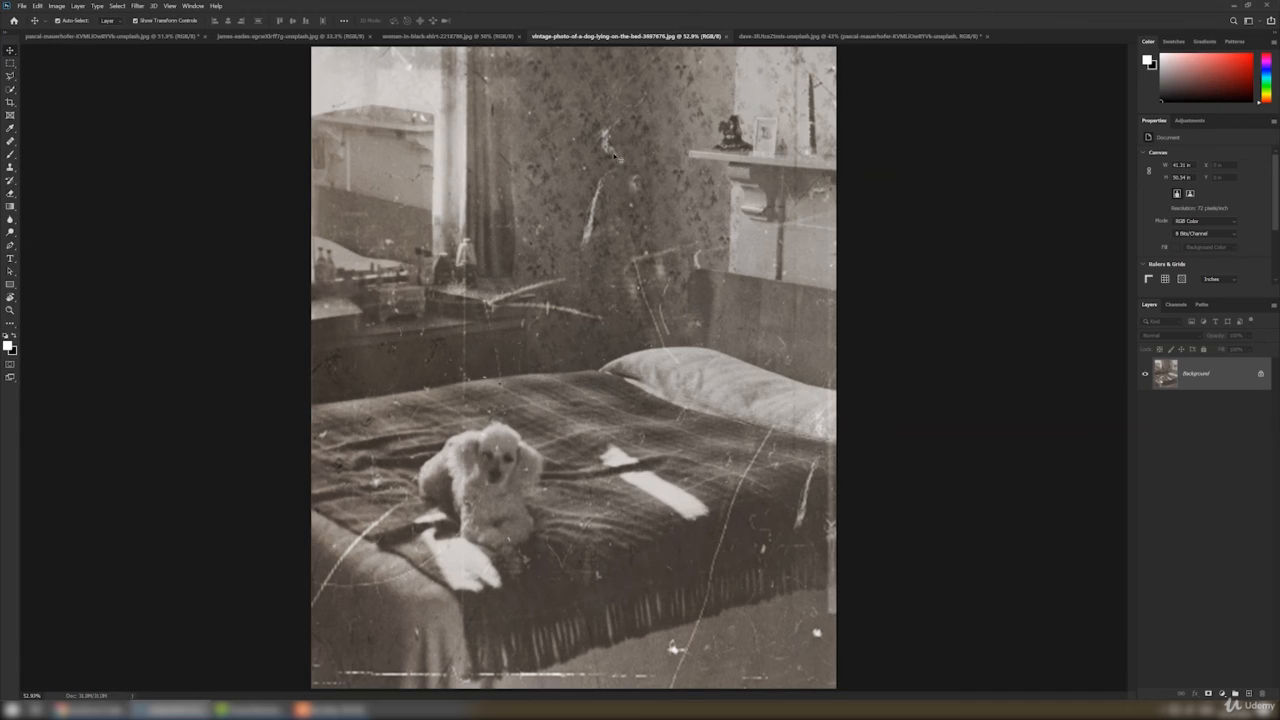
pyautogui.click(252, 39)
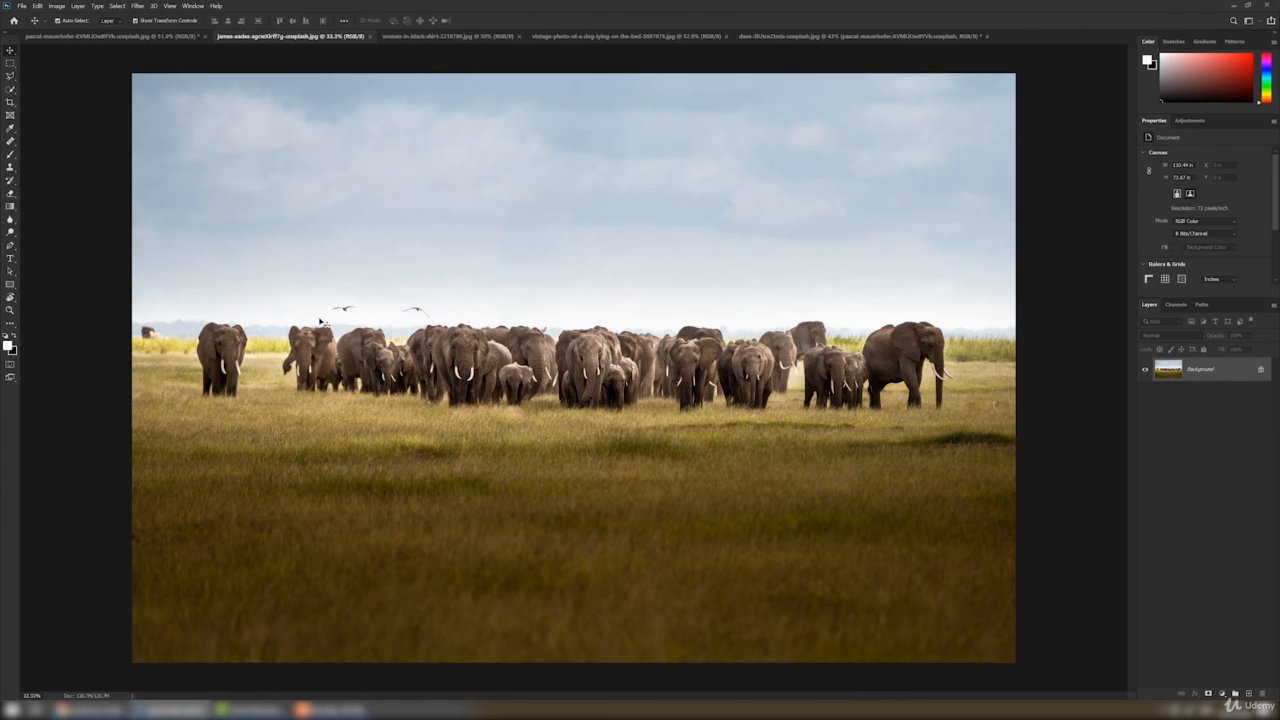
pyautogui.click(129, 37)
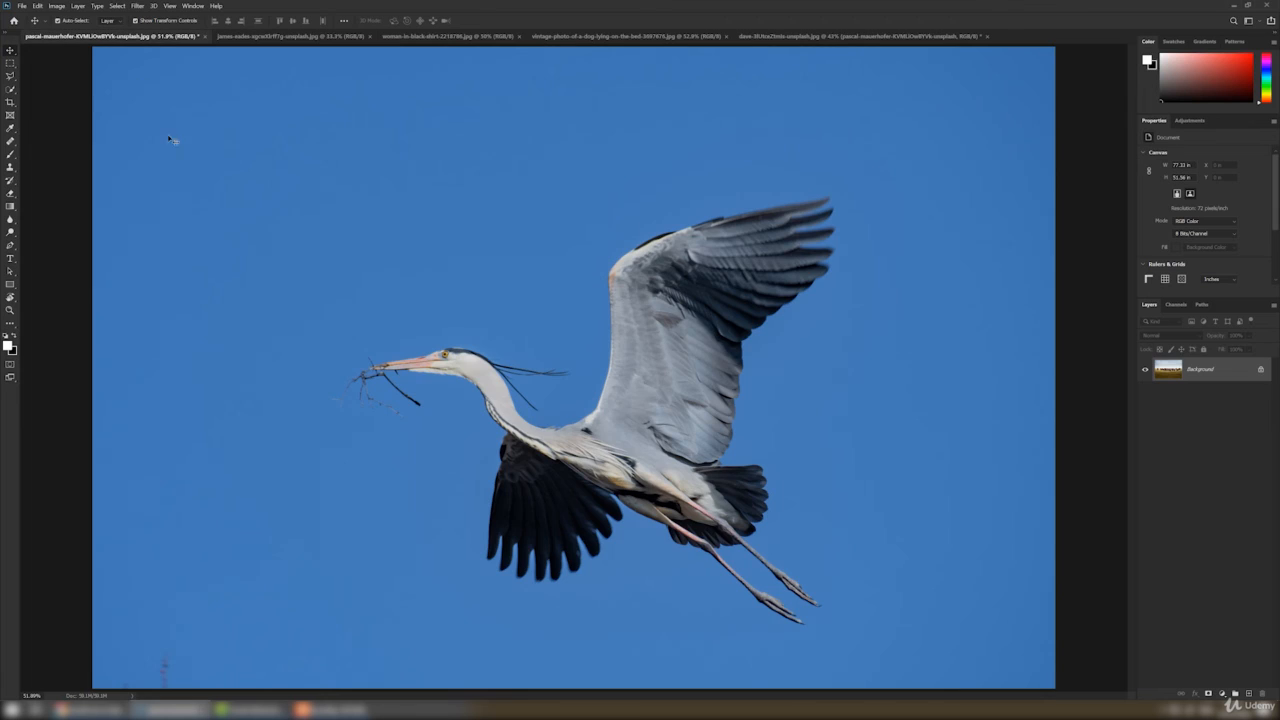
# Bring up the woman's portrait and duplicate its Background as Layer 1, focusing on the skin around the mouth
pyautogui.click(459, 36)
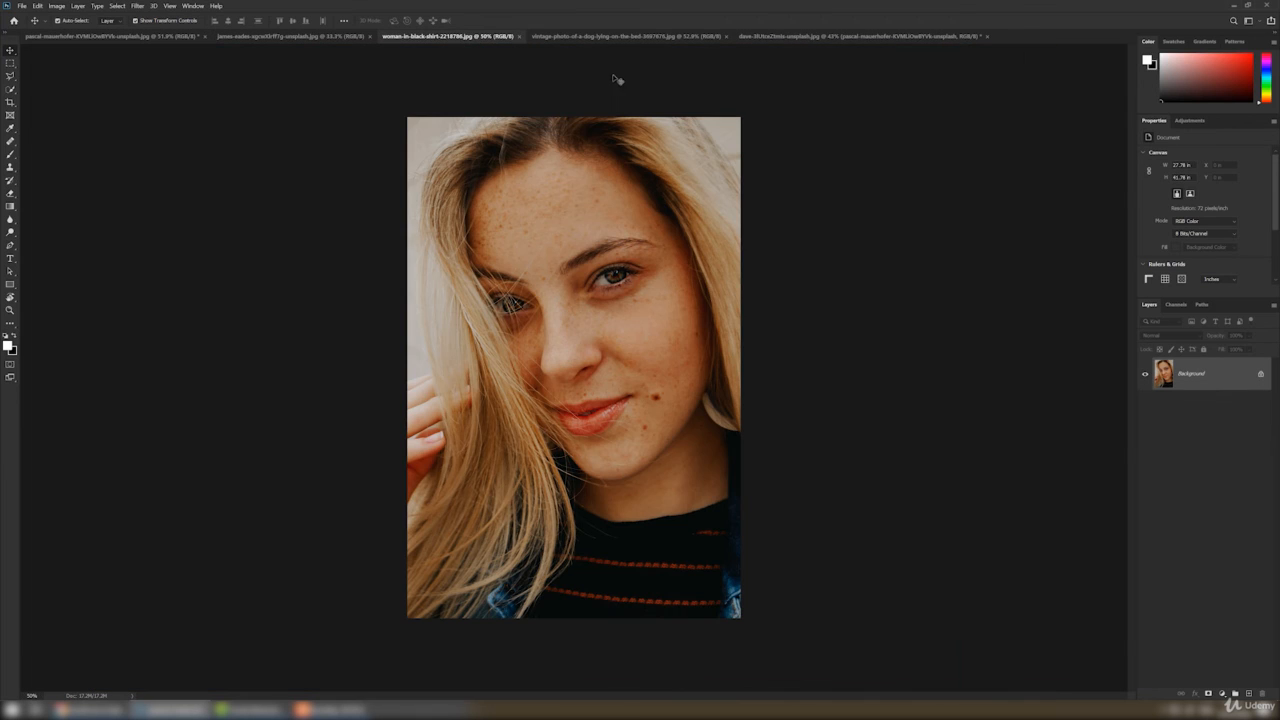
pyautogui.keyDown('ctrl'); pyautogui.click(584, 200); pyautogui.keyUp('ctrl')
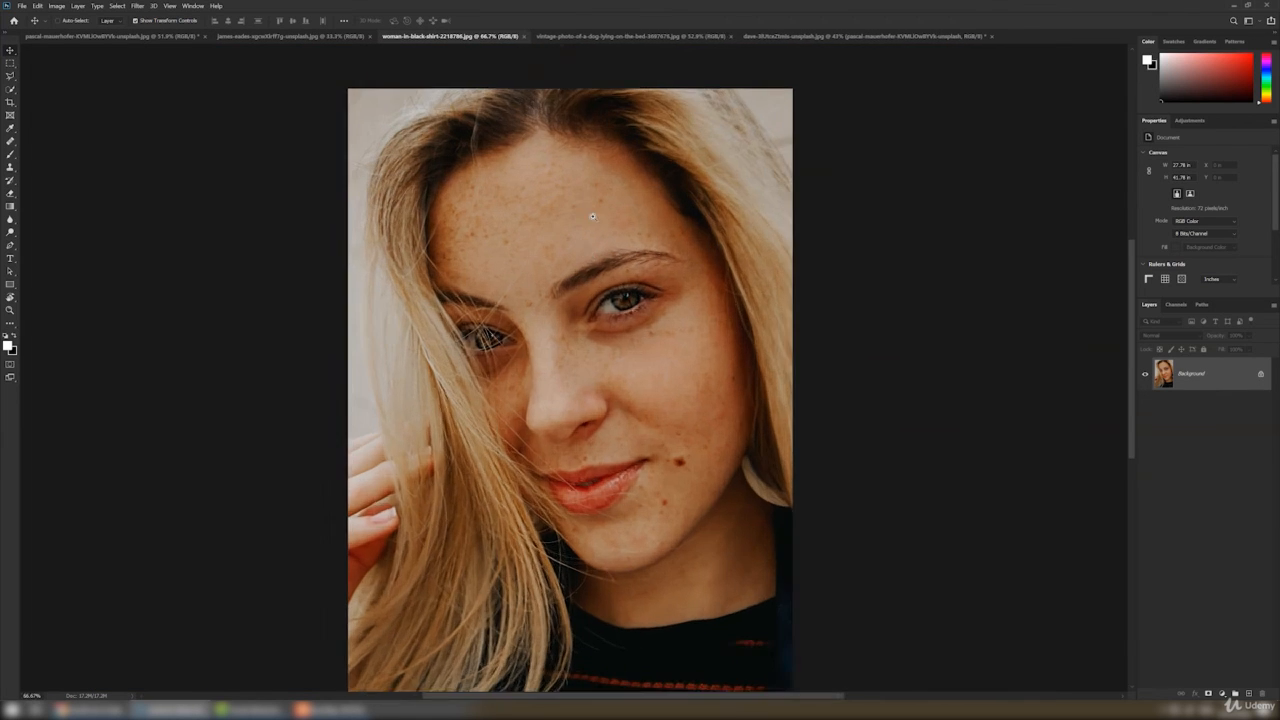
pyautogui.keyDown('ctrl'); pyautogui.click(590, 205); pyautogui.keyUp('ctrl')
pyautogui.keyDown('ctrl'); pyautogui.click(608, 238); pyautogui.keyUp('ctrl')
pyautogui.moveTo(655, 420); pyautogui.dragTo(498, 148)
pyautogui.moveTo(577, 383); pyautogui.dragTo(537, 129)
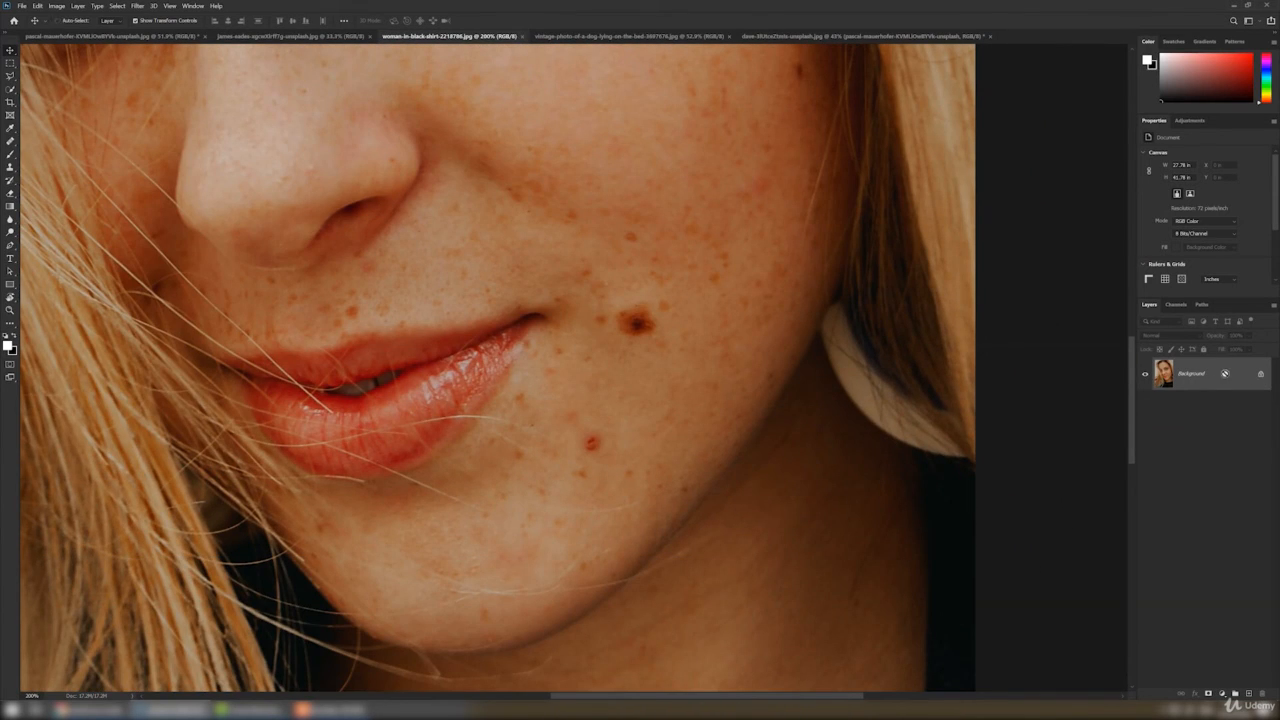
pyautogui.hotkey('ctrl', 'j')
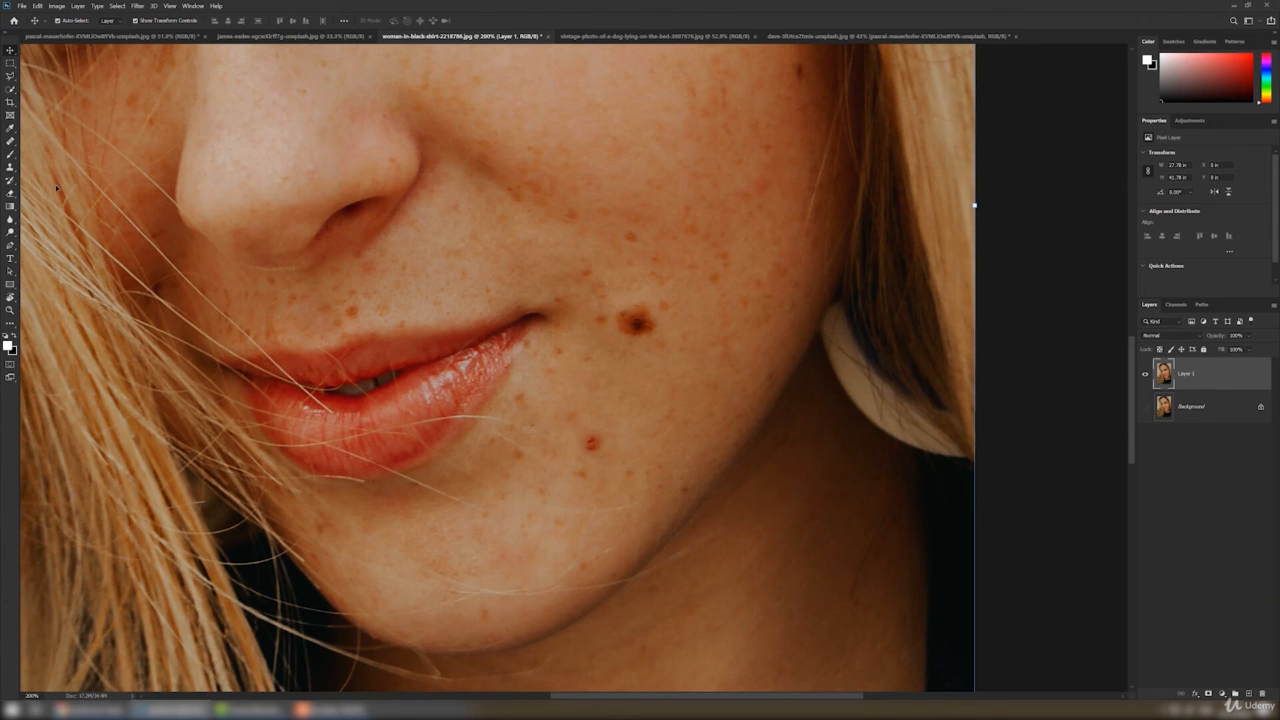
# Remove the dark mole beside the mouth and the red spot on the chin with the Spot Healing Brush
pyautogui.click(10, 141)
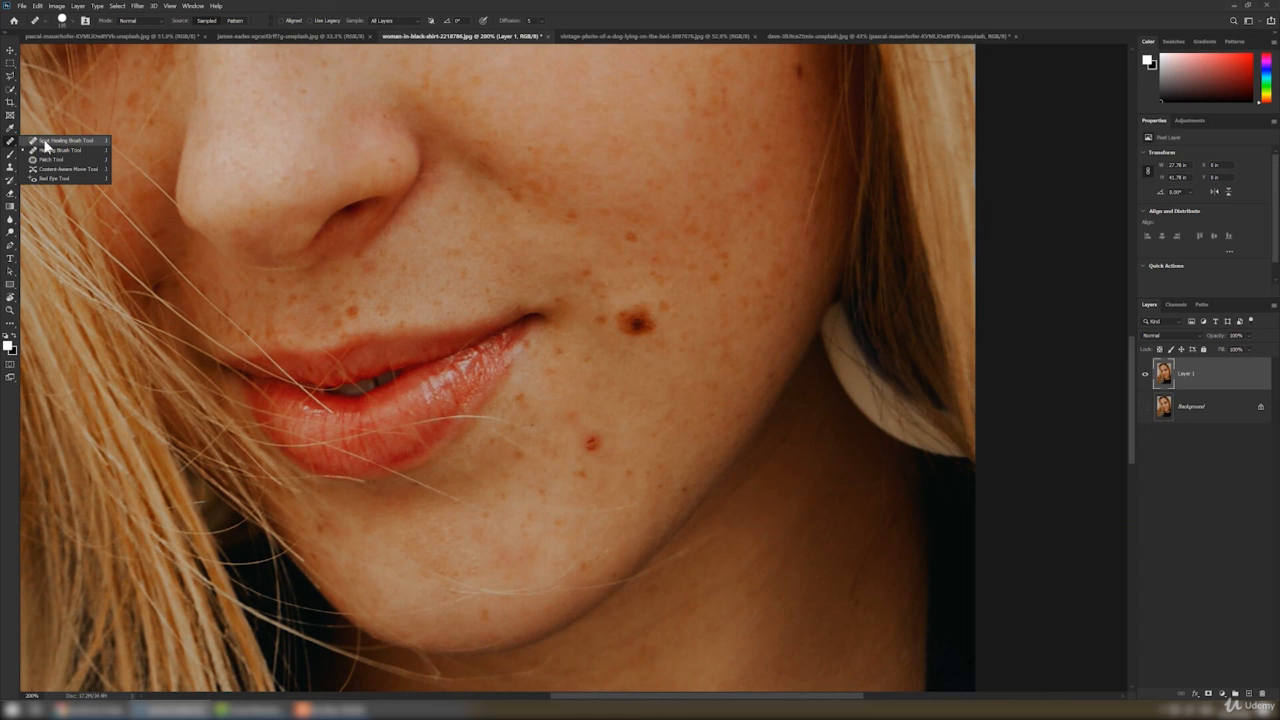
pyautogui.click(45, 142)
pyautogui.click(637, 322)
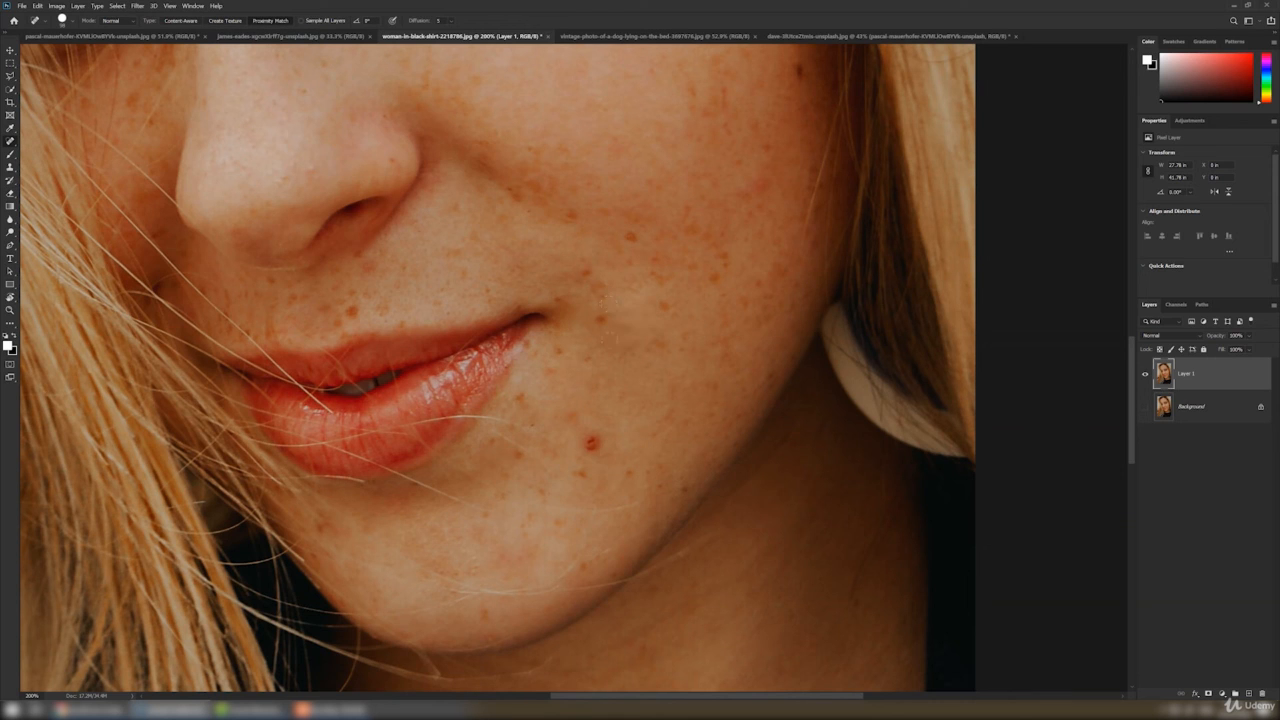
pyautogui.click(591, 443)
# Heal a blemish on the cheek and the two most noticeable freckles on the central forehead
pyautogui.scroll(8, 617, 409)
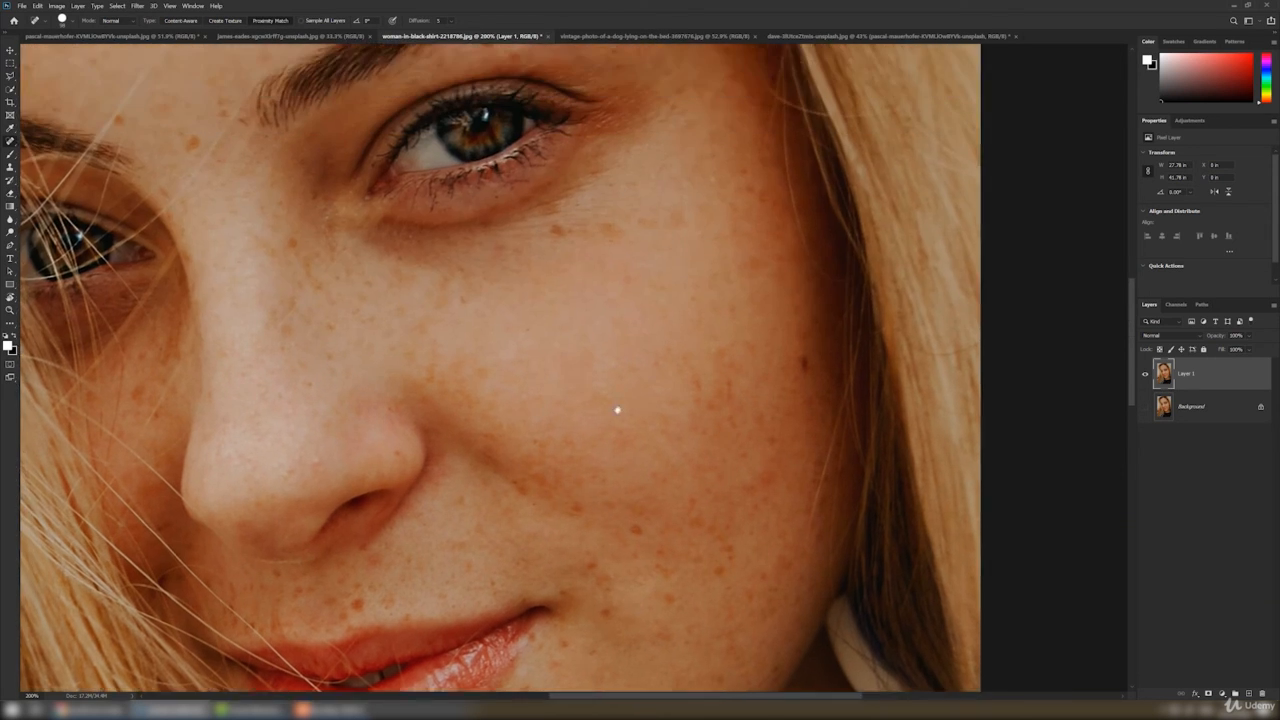
pyautogui.click(776, 477)
pyautogui.scroll(5, 723, 506)
pyautogui.hscroll(-5, 723, 506)
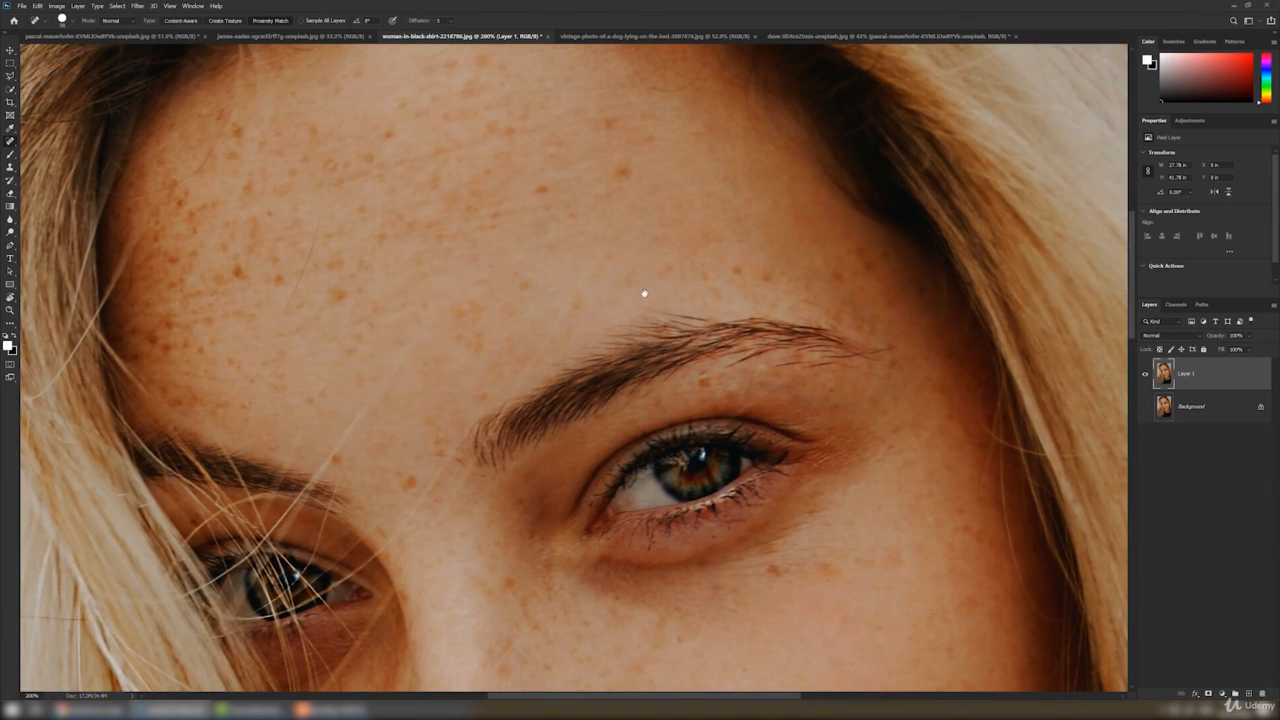
pyautogui.click(622, 179)
pyautogui.scroll(4, 663, 349)
pyautogui.hscroll(-2, 663, 349)
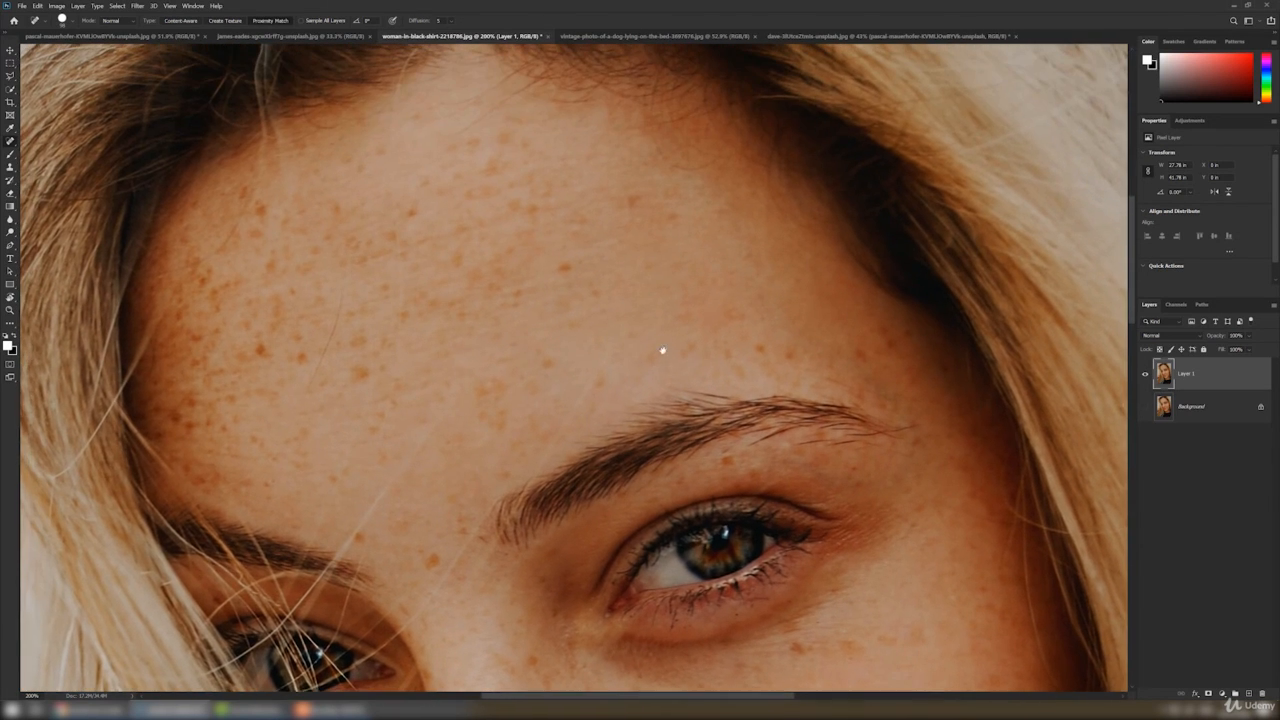
pyautogui.click(563, 282)
# Reduce the healing brush size to 14 px and heal small spots on the upper forehead and above the eyebrow
pyautogui.rightClick(735, 312)
pyautogui.moveTo(770, 332); pyautogui.dragTo(750, 334)
pyautogui.click(670, 220)
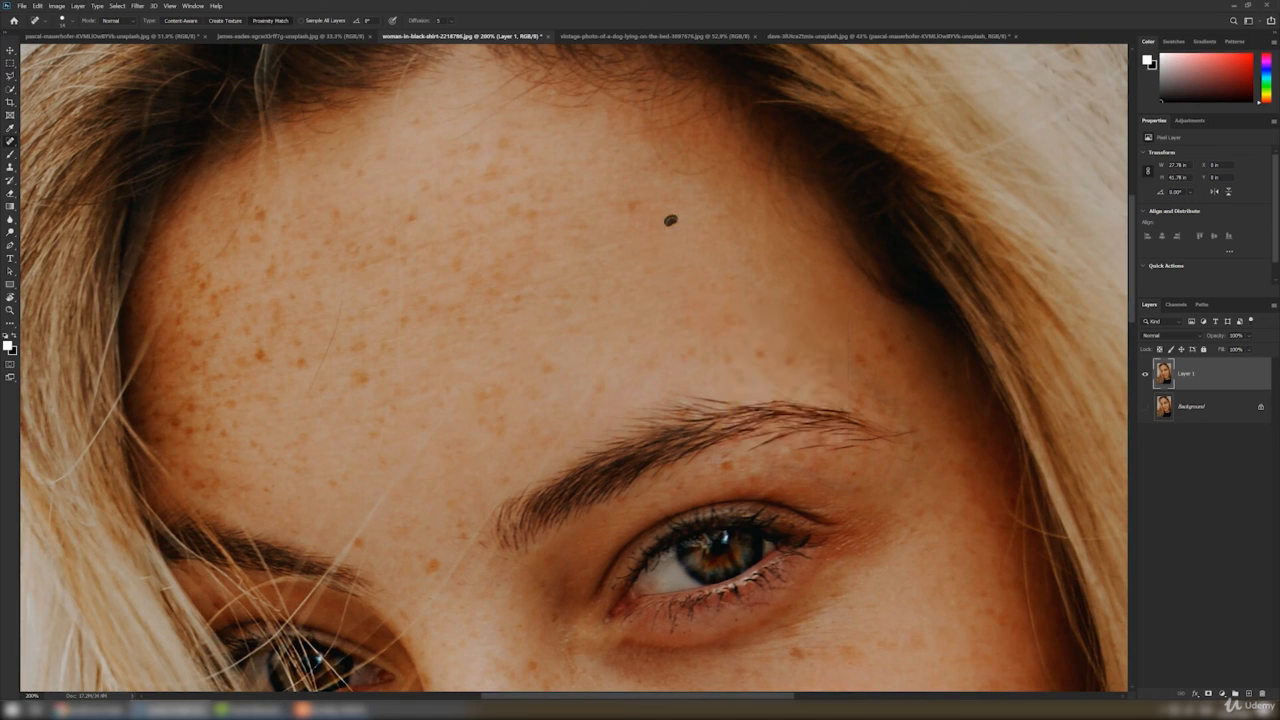
pyautogui.click(634, 211)
pyautogui.click(760, 356)
pyautogui.moveTo(624, 205); pyautogui.dragTo(635, 205)
# Enlarge the healing brush and heal freckles on the upper forehead and beside the outer end of the eyebrow
pyautogui.rightClick(618, 279)
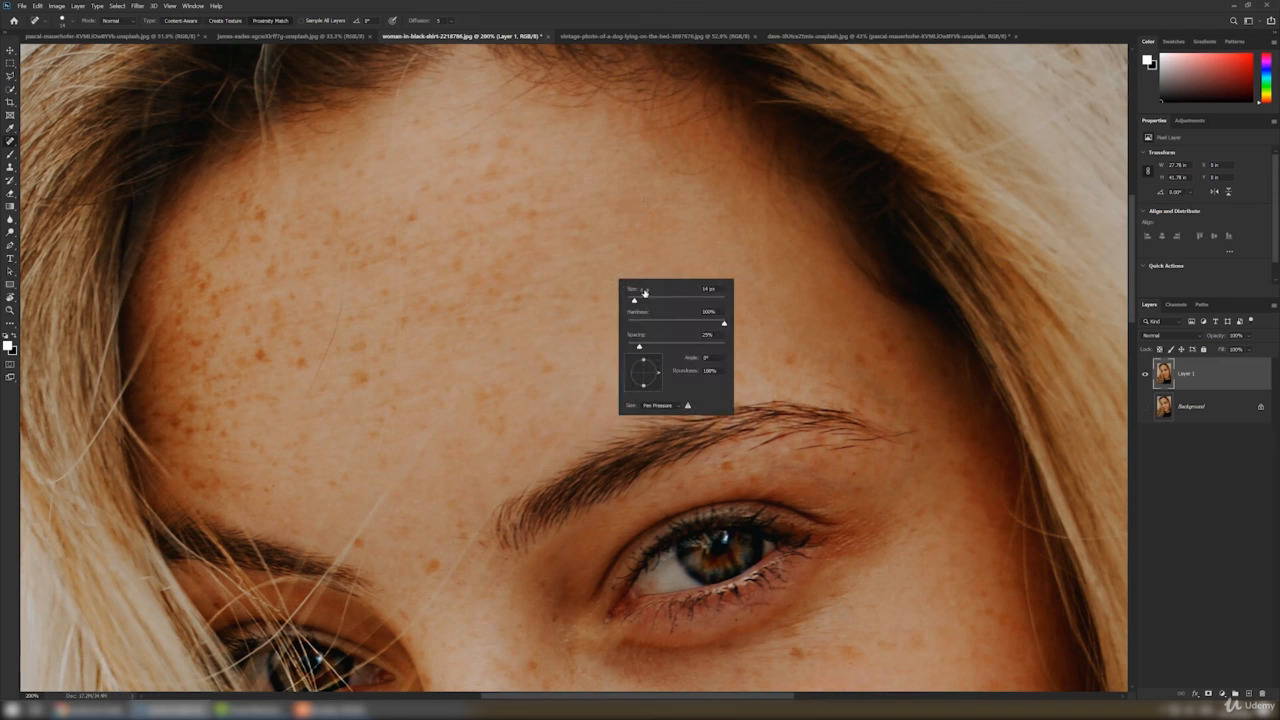
pyautogui.click(643, 301)
pyautogui.click(496, 143)
pyautogui.click(469, 148)
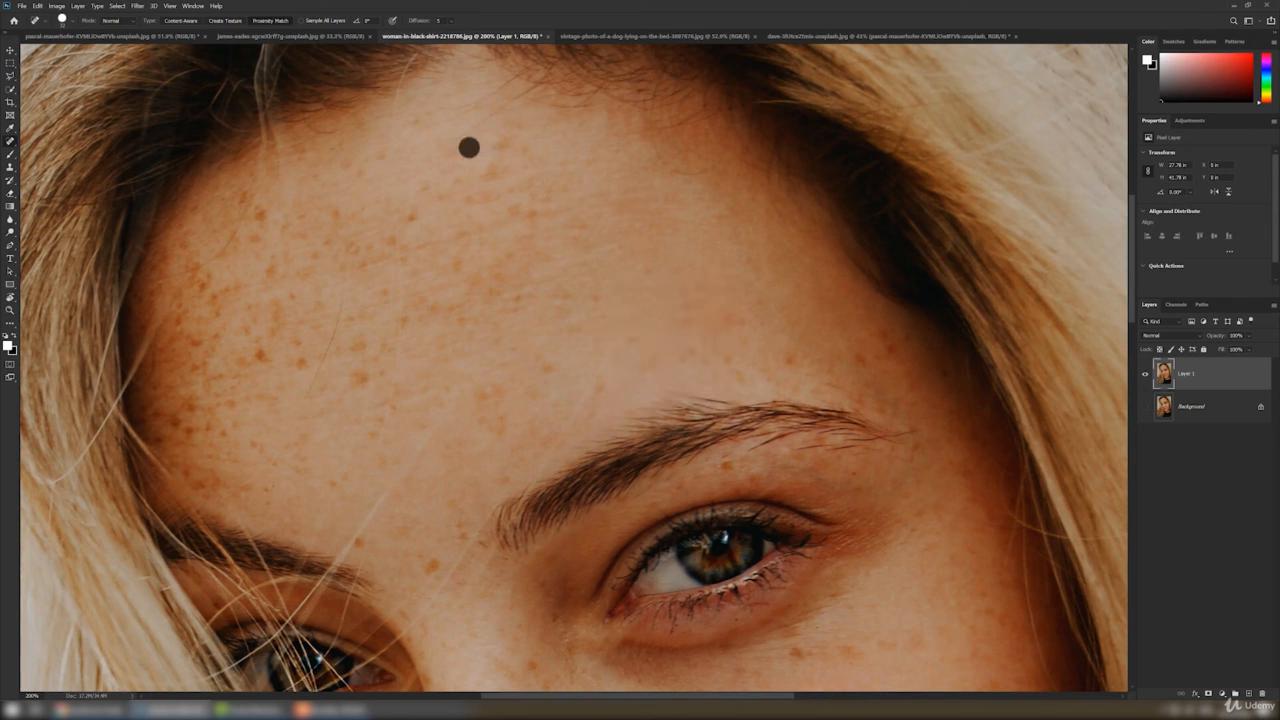
pyautogui.click(860, 359)
pyautogui.click(887, 356)
pyautogui.click(891, 338)
# Compare the retouched portrait with the original by toggling Layer 1's visibility at full-image view
pyautogui.hotkey('ctrl', '0')
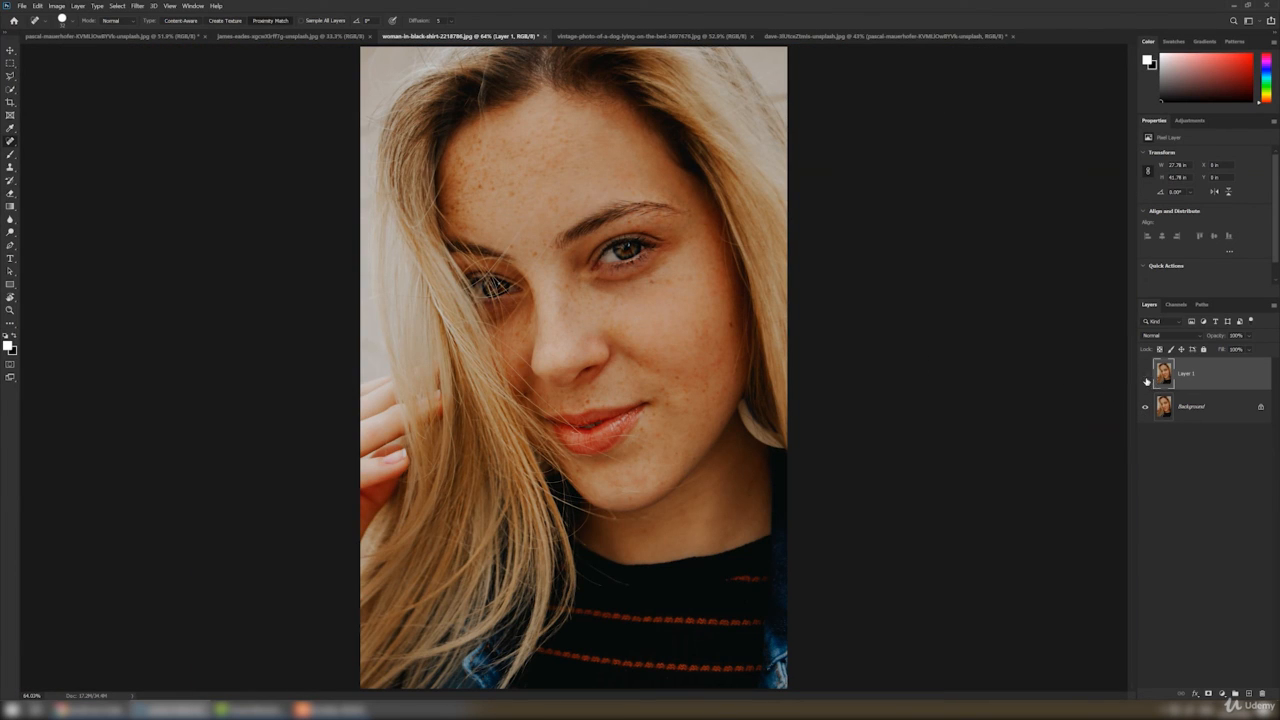
pyautogui.click(1146, 376)
pyautogui.click(1146, 376)
pyautogui.click(1146, 376)
pyautogui.click(1146, 376)
pyautogui.click(1146, 376)
pyautogui.click(1146, 376)
pyautogui.click(1146, 376)
pyautogui.click(1146, 376)
pyautogui.click(1146, 376)
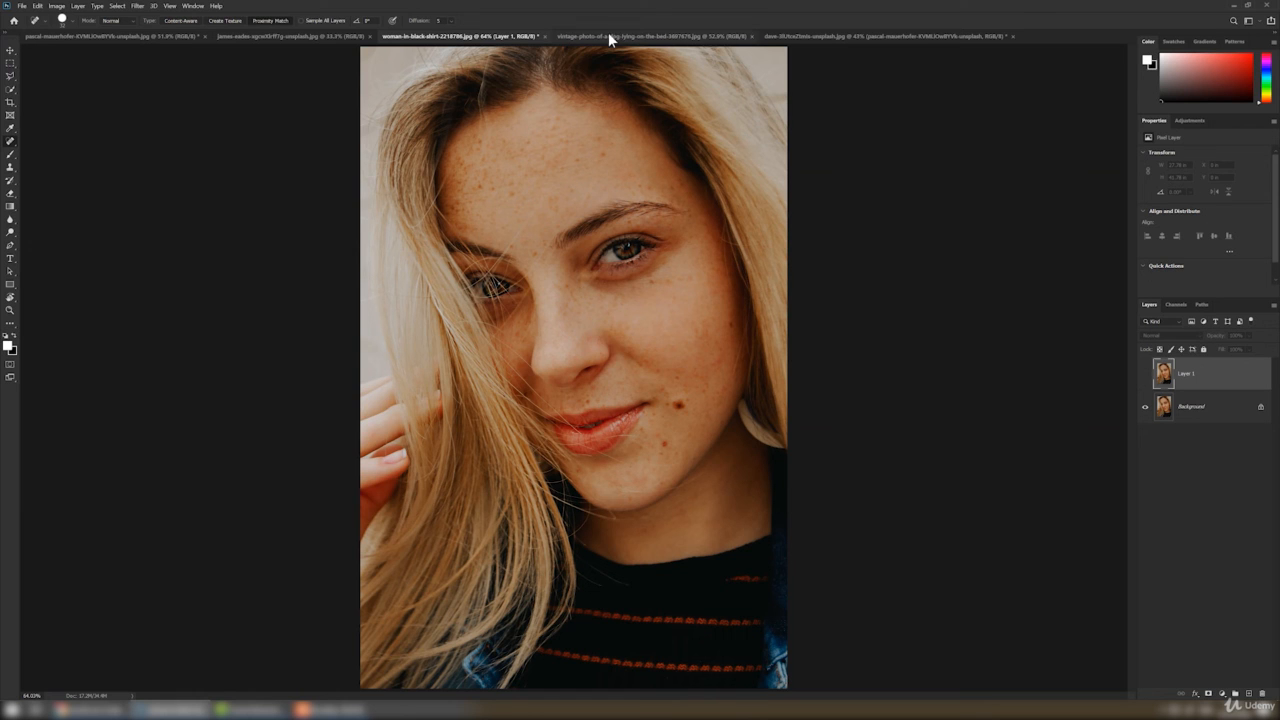
# Examine the scratches, specks and dust on the wallpaper, pillow, blanket and dog in the vintage photo
pyautogui.click(608, 36)
pyautogui.scroll(1, 623, 273)
pyautogui.scroll(1, 624, 274)
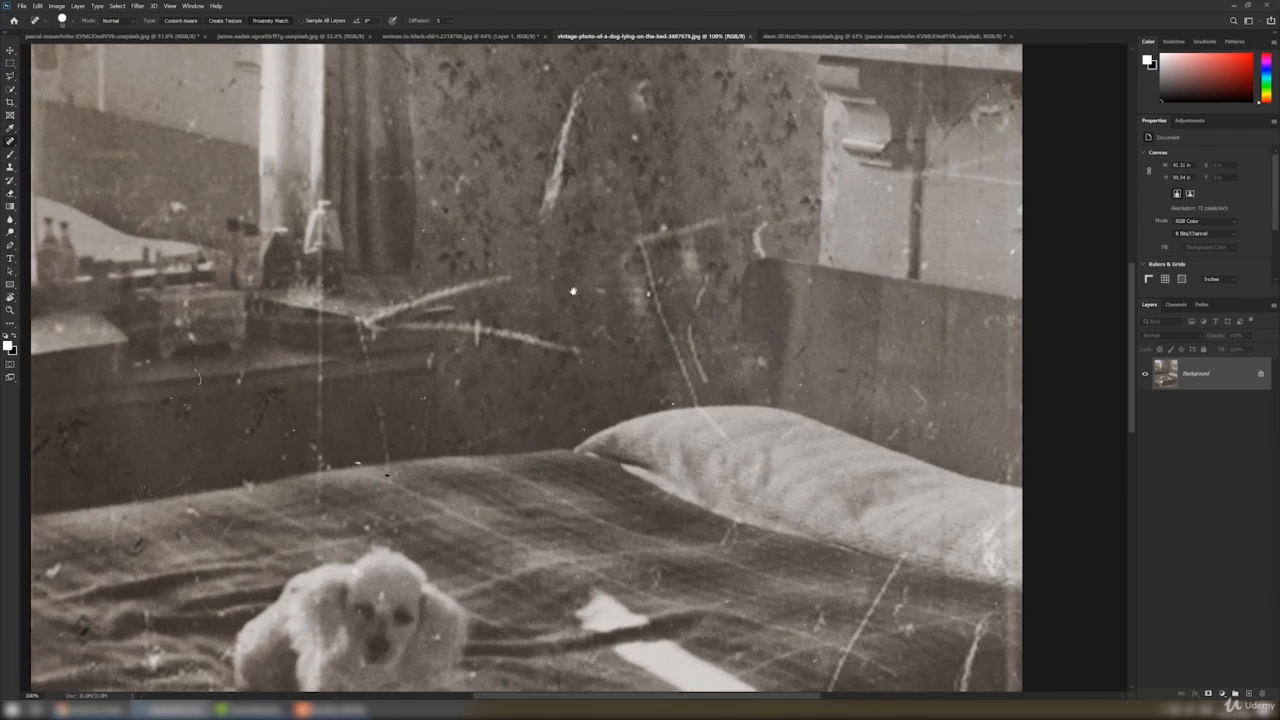
pyautogui.moveTo(571, 289); pyautogui.dragTo(683, 69)
pyautogui.moveTo(588, 115); pyautogui.dragTo(575, 293)
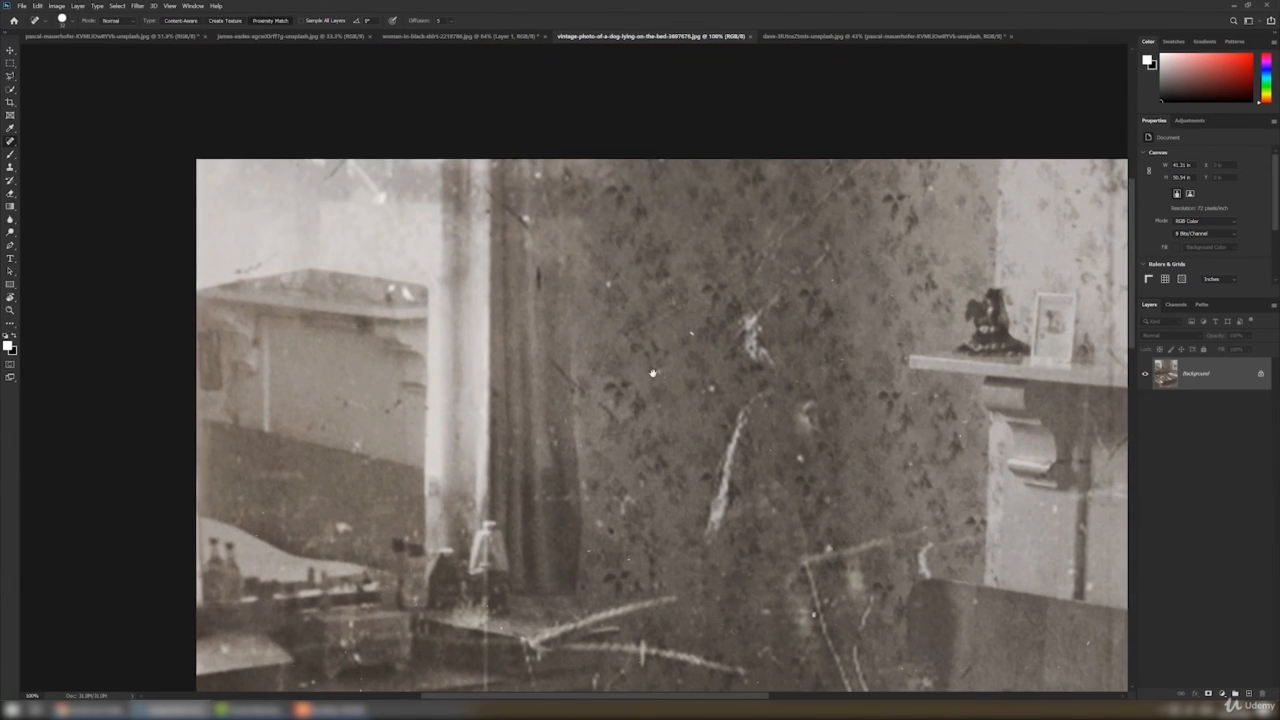
pyautogui.moveTo(652, 373); pyautogui.dragTo(594, 289)
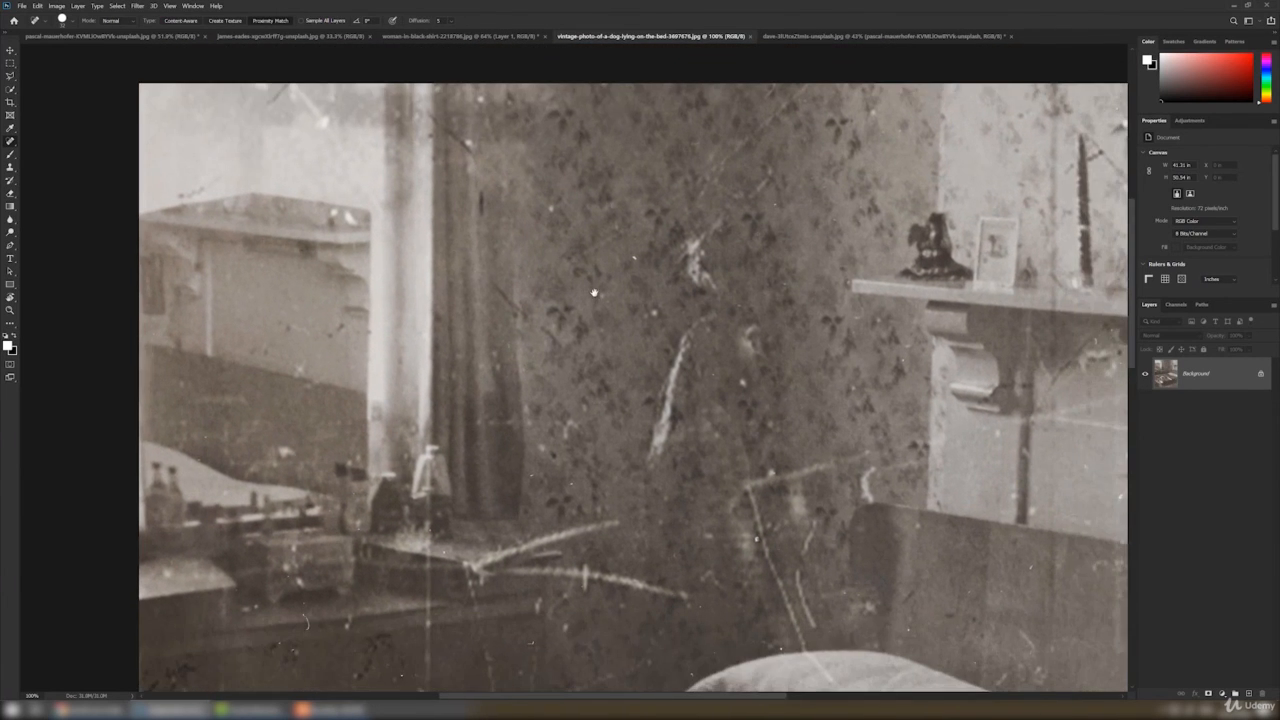
pyautogui.moveTo(742, 295); pyautogui.dragTo(503, 203)
pyautogui.scroll(3, 595, 334)
pyautogui.scroll(-1, 608, 337)
pyautogui.moveTo(608, 345); pyautogui.dragTo(523, 260)
pyautogui.moveTo(590, 325); pyautogui.dragTo(466, 23)
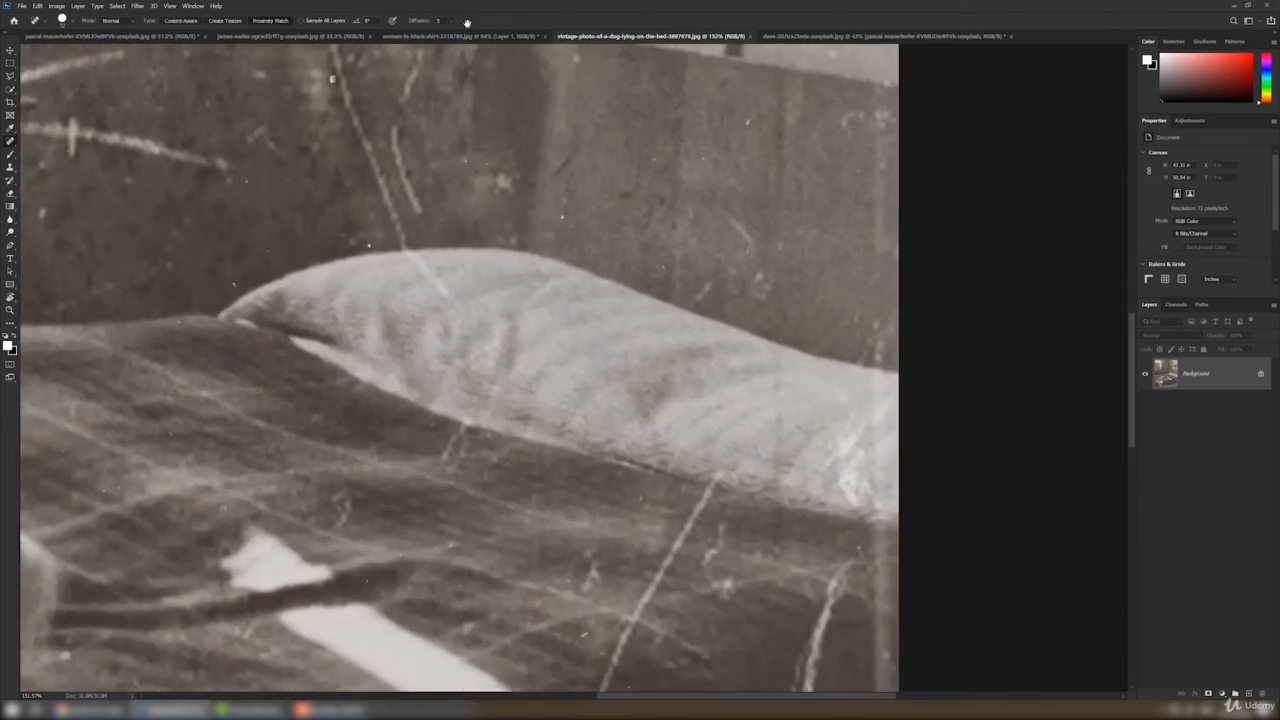
pyautogui.moveTo(400, 380); pyautogui.dragTo(632, 192)
pyautogui.moveTo(467, 195); pyautogui.dragTo(541, 284)
pyautogui.moveTo(429, 236); pyautogui.dragTo(606, 50)
pyautogui.scroll(2, 525, 311)
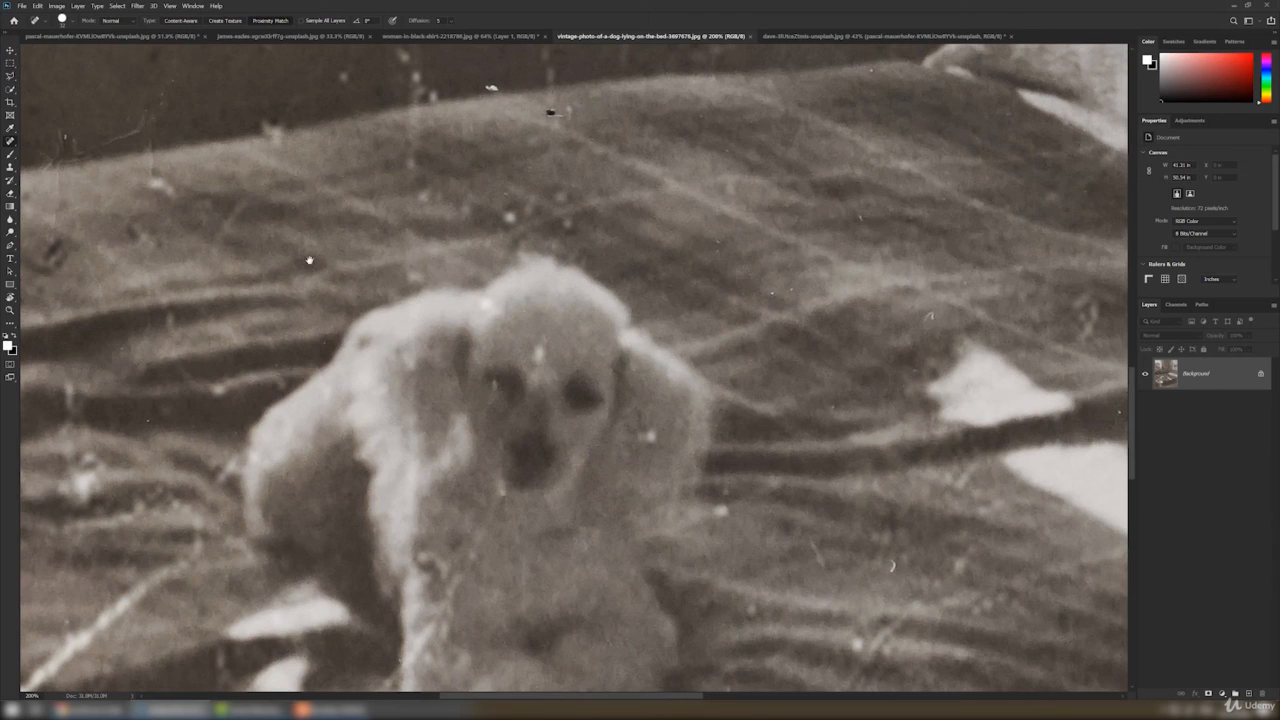
# Duplicate the vintage photo's Background as Layer 1 and heal the light speck on the dog's forehead with the Spot Healing Brush
pyautogui.rightClick(11, 143)
pyautogui.click(56, 142)
pyautogui.hotkey('ctrl', 'j')
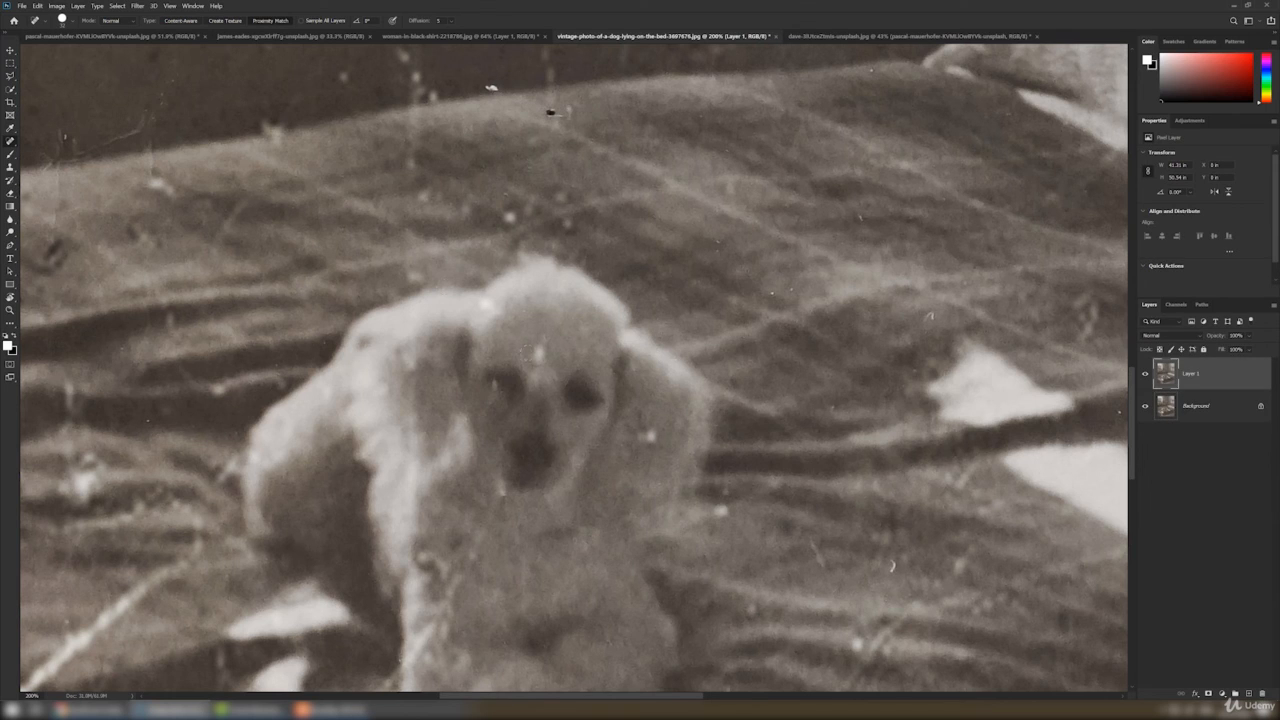
pyautogui.click(536, 355)
# Reduce the Spot Healing Brush to 5 px and heal tiny specks beside the dog's eye and on its ear
pyautogui.moveTo(559, 363); pyautogui.dragTo(632, 251)
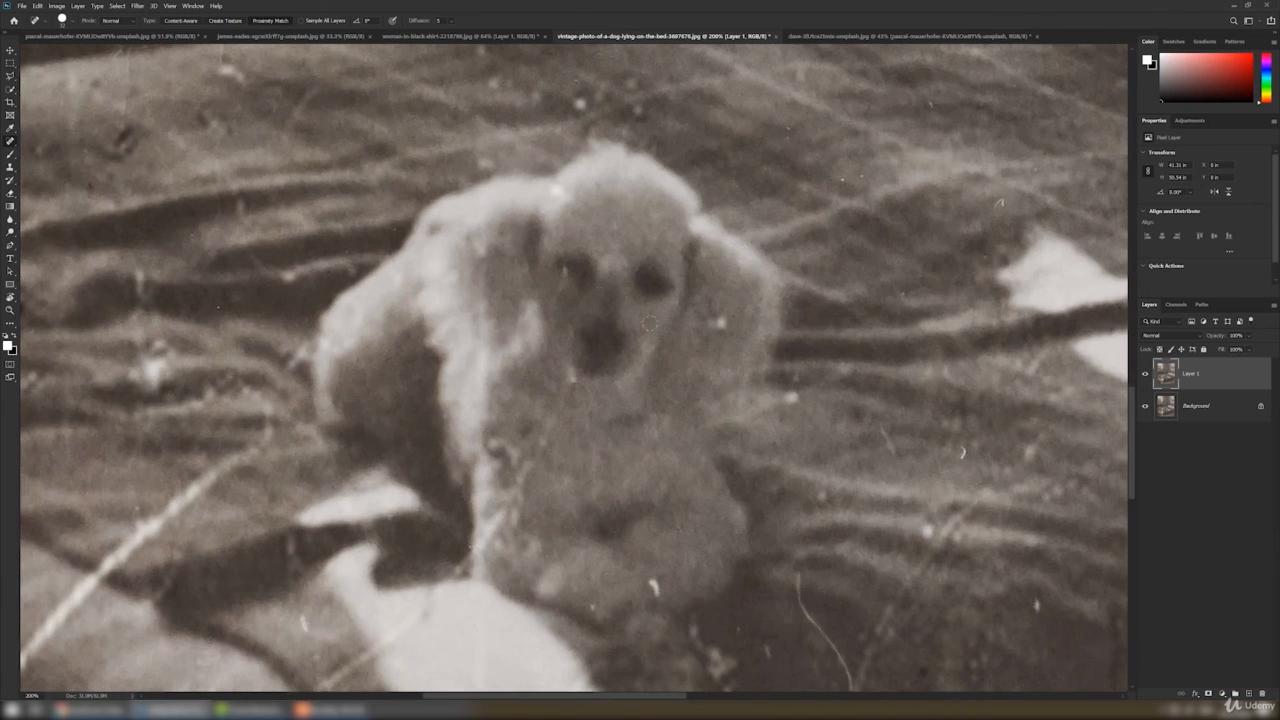
pyautogui.rightClick(688, 326)
pyautogui.moveTo(707, 347); pyautogui.dragTo(701, 348)
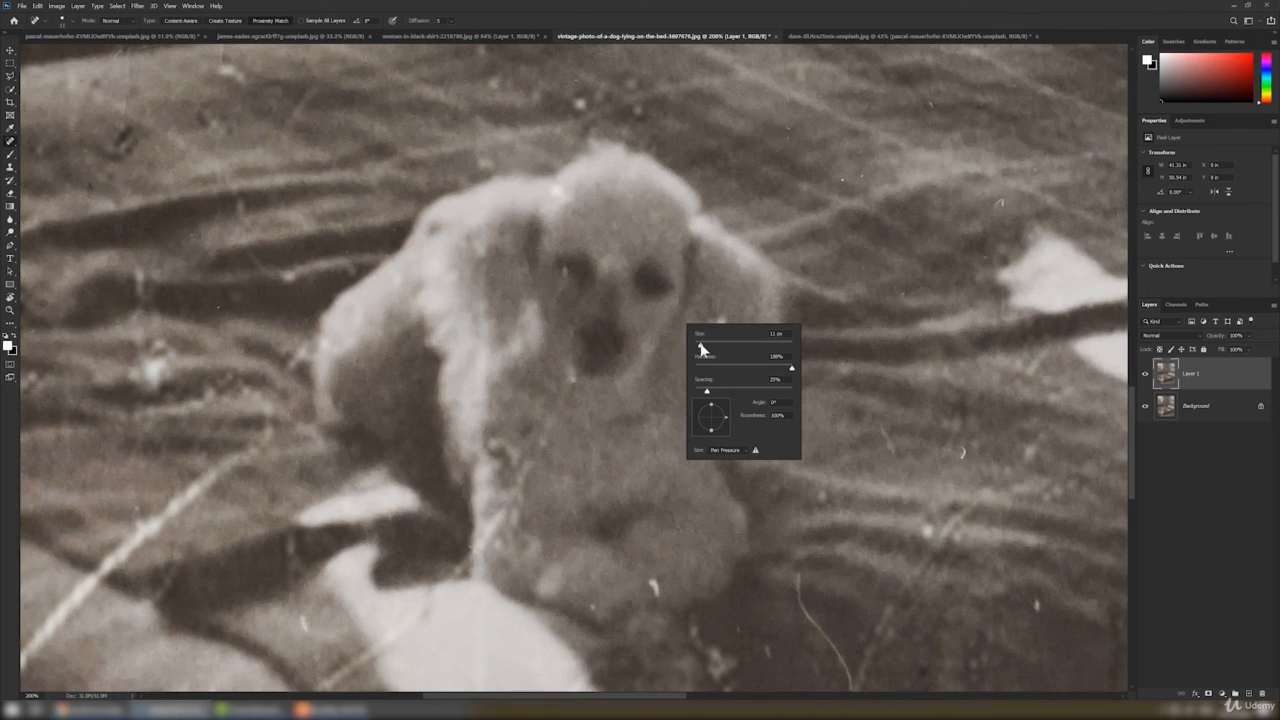
pyautogui.click(566, 277)
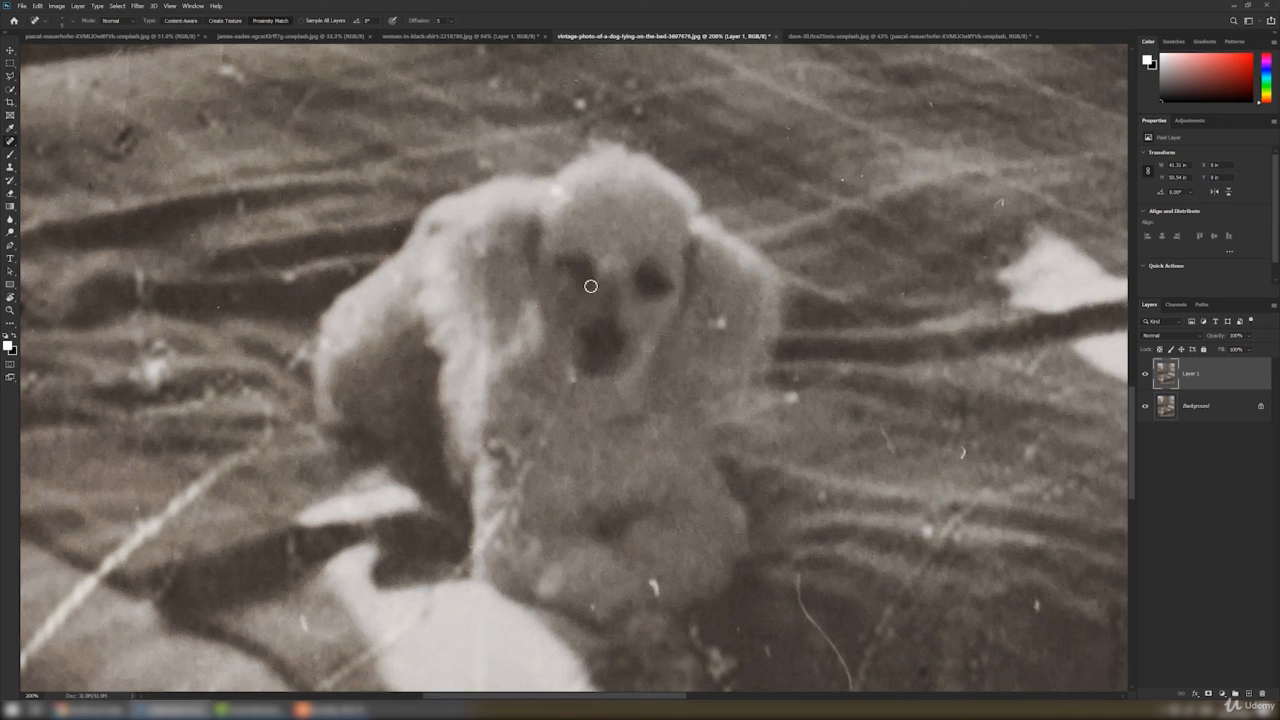
pyautogui.click(708, 324)
# Enlarge the healing brush and remove the remaining speck on the dog's ear and small specks on the blanket beside it
pyautogui.rightClick(744, 334)
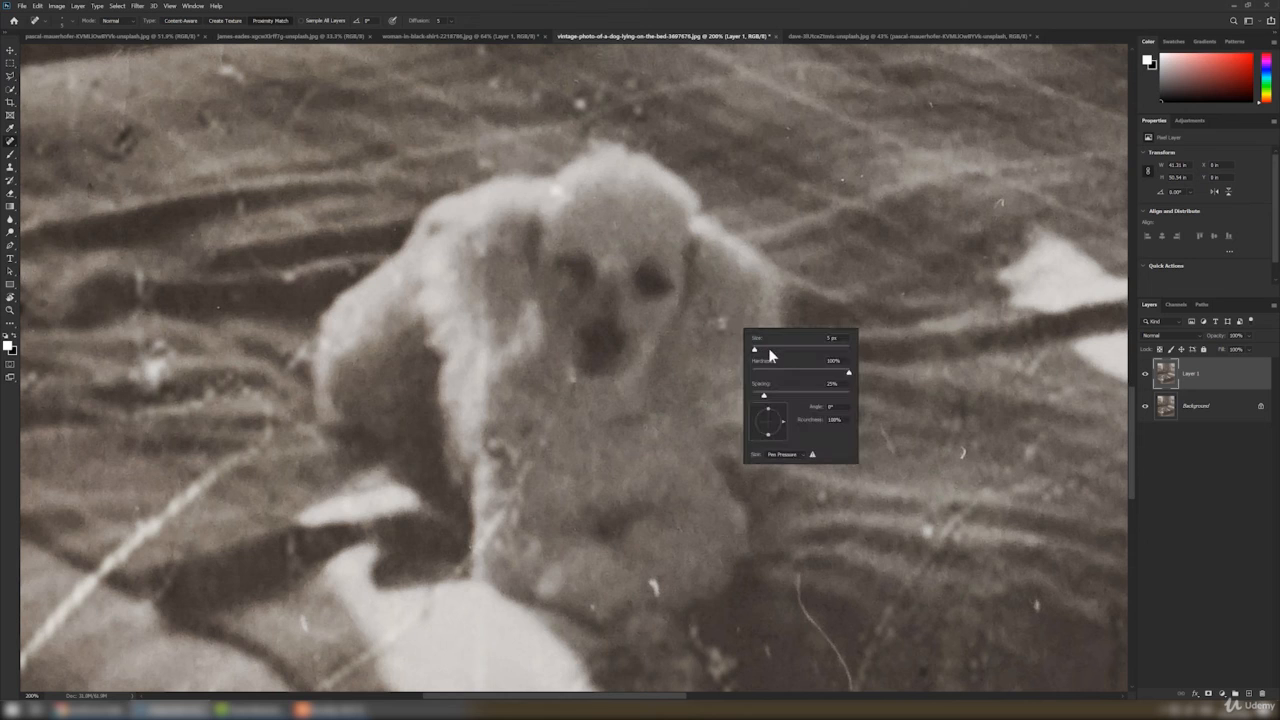
pyautogui.moveTo(766, 350)
pyautogui.mouseDown()
pyautogui.moveTo(748, 437)
pyautogui.moveTo(708, 498)
pyautogui.mouseUp()
pyautogui.click(723, 323)
pyautogui.moveTo(872, 355); pyautogui.dragTo(861, 374)
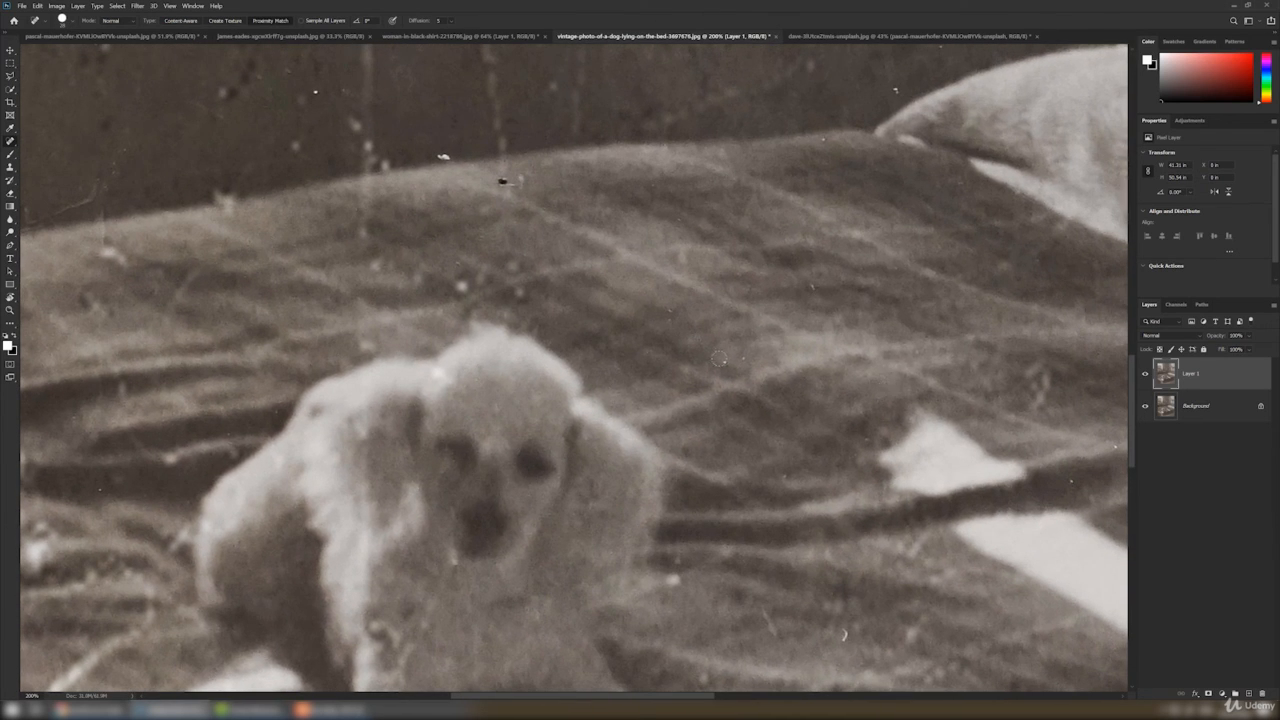
pyautogui.click(739, 361)
pyautogui.click(724, 350)
pyautogui.click(811, 287)
# Heal the dark mark and the white mark along the blanket's far edge above the dog
pyautogui.moveTo(624, 256); pyautogui.dragTo(694, 396)
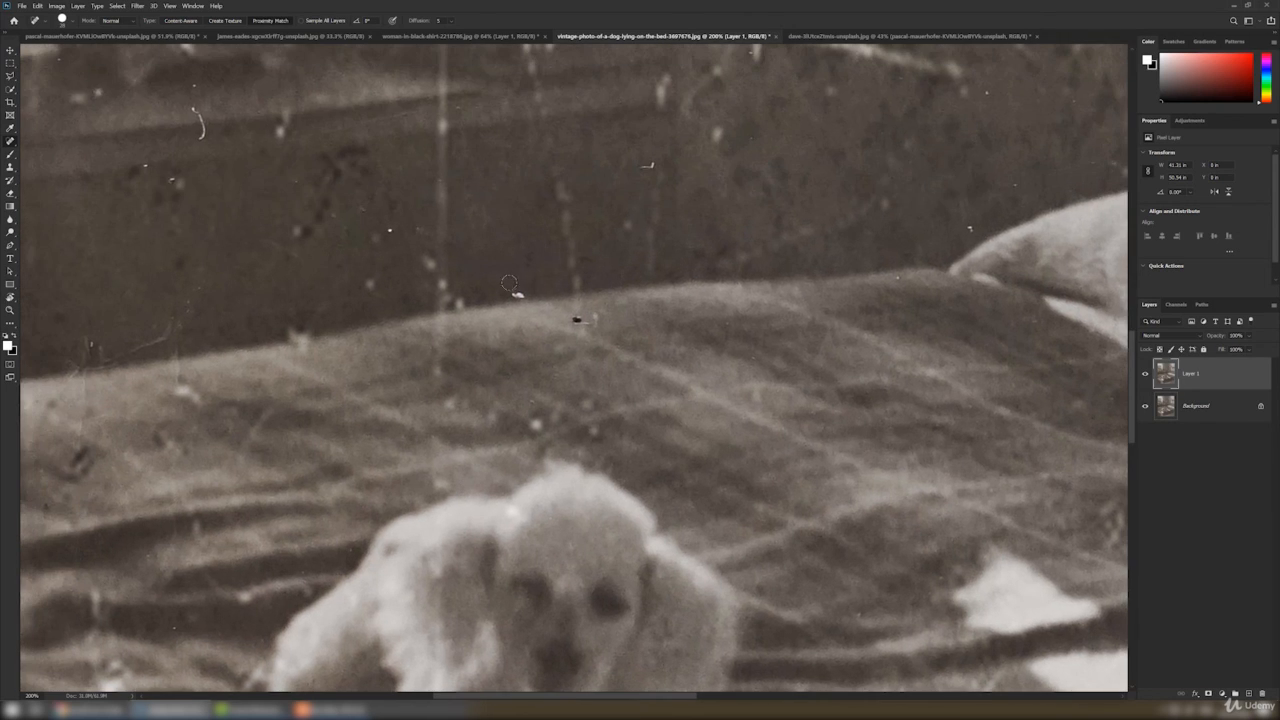
pyautogui.click(576, 318)
pyautogui.moveTo(527, 303); pyautogui.dragTo(605, 361)
# Heal the small white specks on the dark panel below the windowsill
pyautogui.moveTo(283, 204)
pyautogui.mouseDown()
pyautogui.moveTo(265, 165)
pyautogui.moveTo(432, 272)
pyautogui.mouseUp()
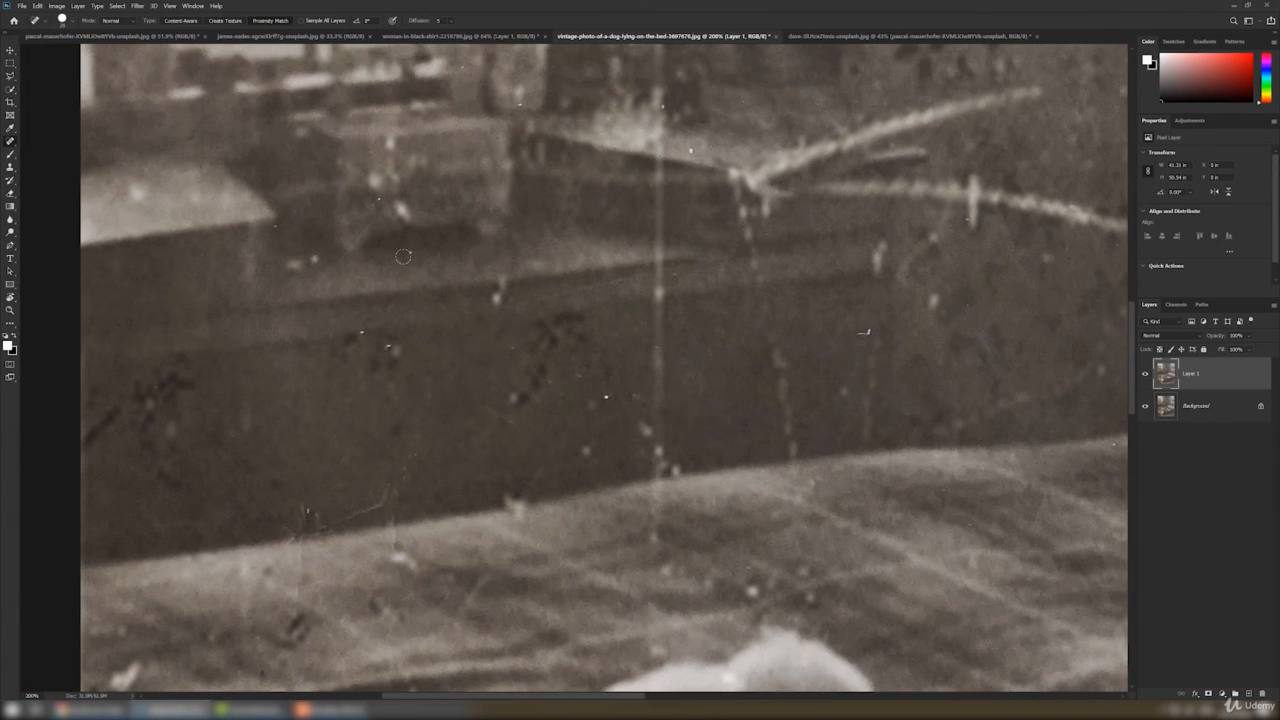
pyautogui.click(362, 334)
pyautogui.moveTo(385, 348); pyautogui.dragTo(421, 314)
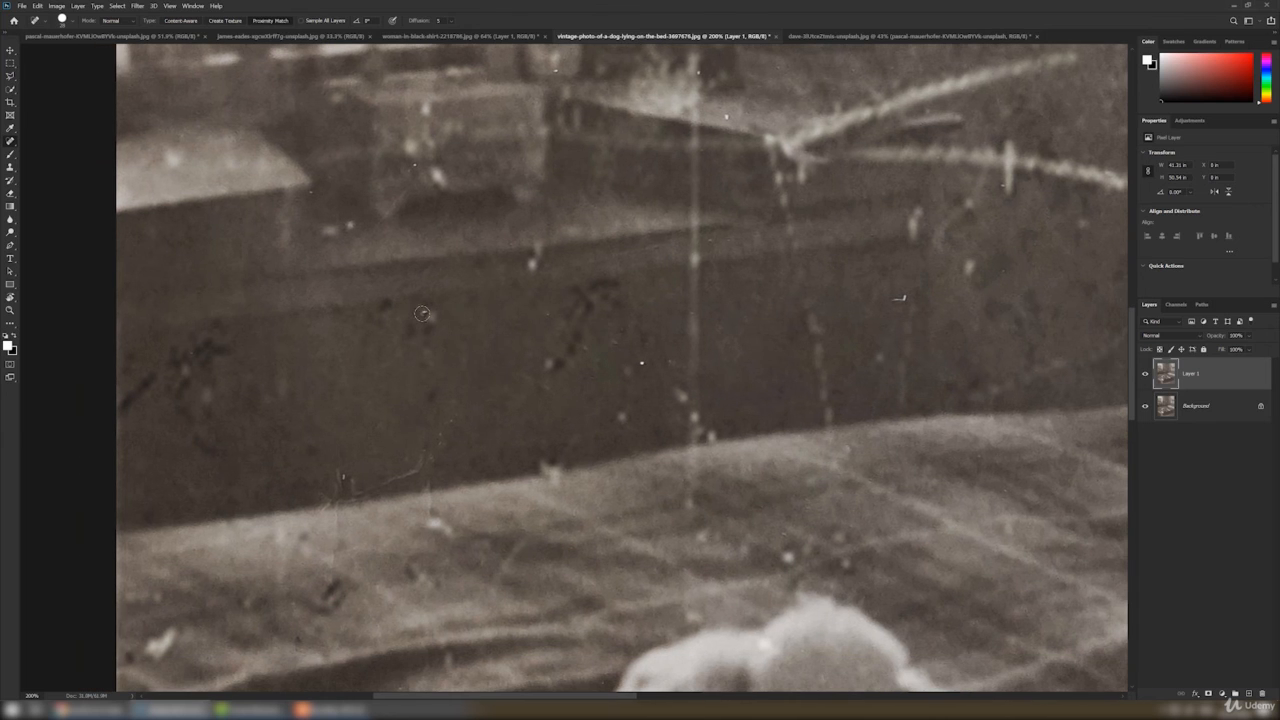
pyautogui.click(421, 314)
pyautogui.click(434, 319)
# Compare the healed vintage photo with the original by toggling Layer 1, fit the image in view and switch to the Move tool
pyautogui.moveTo(534, 403); pyautogui.dragTo(523, 192)
pyautogui.keyDown('alt'); pyautogui.click(526, 254); pyautogui.keyUp('alt')
pyautogui.keyDown('alt'); pyautogui.click(526, 254); pyautogui.keyUp('alt')
pyautogui.keyDown('alt'); pyautogui.click(526, 254); pyautogui.keyUp('alt')
pyautogui.moveTo(1022, 326); pyautogui.dragTo(962, 450)
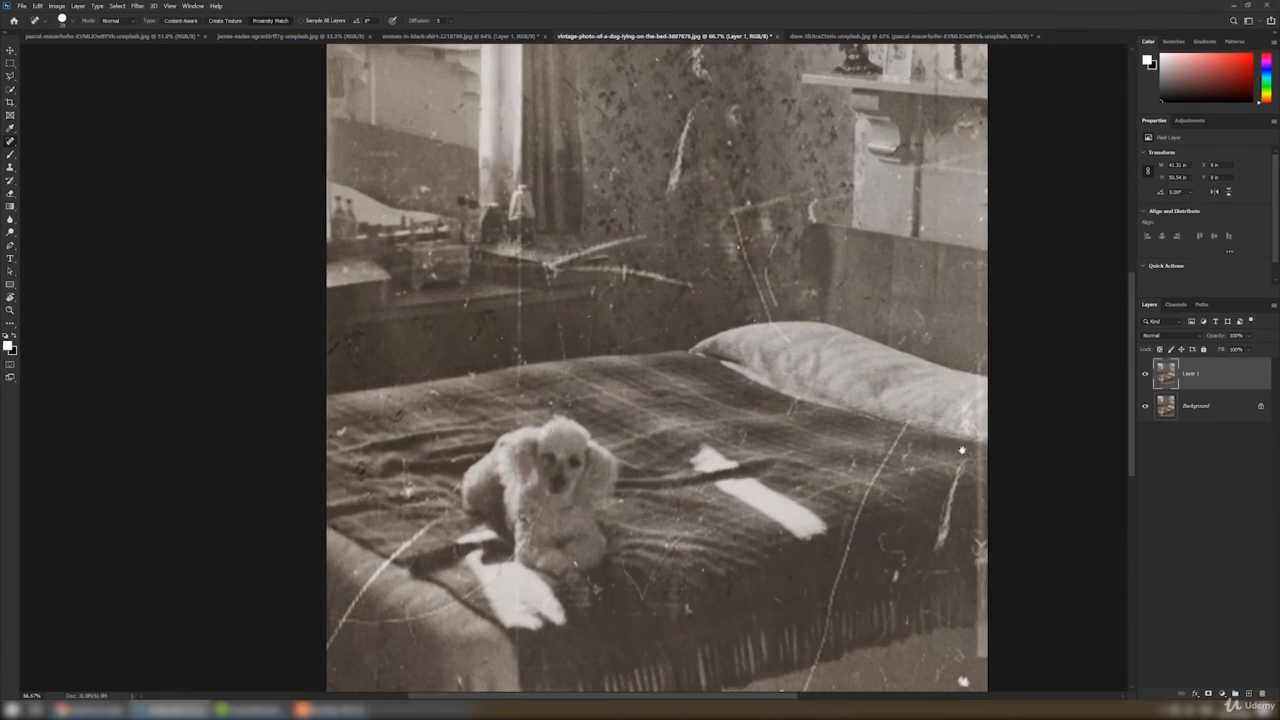
pyautogui.click(1145, 373)
pyautogui.click(1145, 373)
pyautogui.click(1145, 373)
pyautogui.hotkey('ctrl', '0')
pyautogui.press('v')
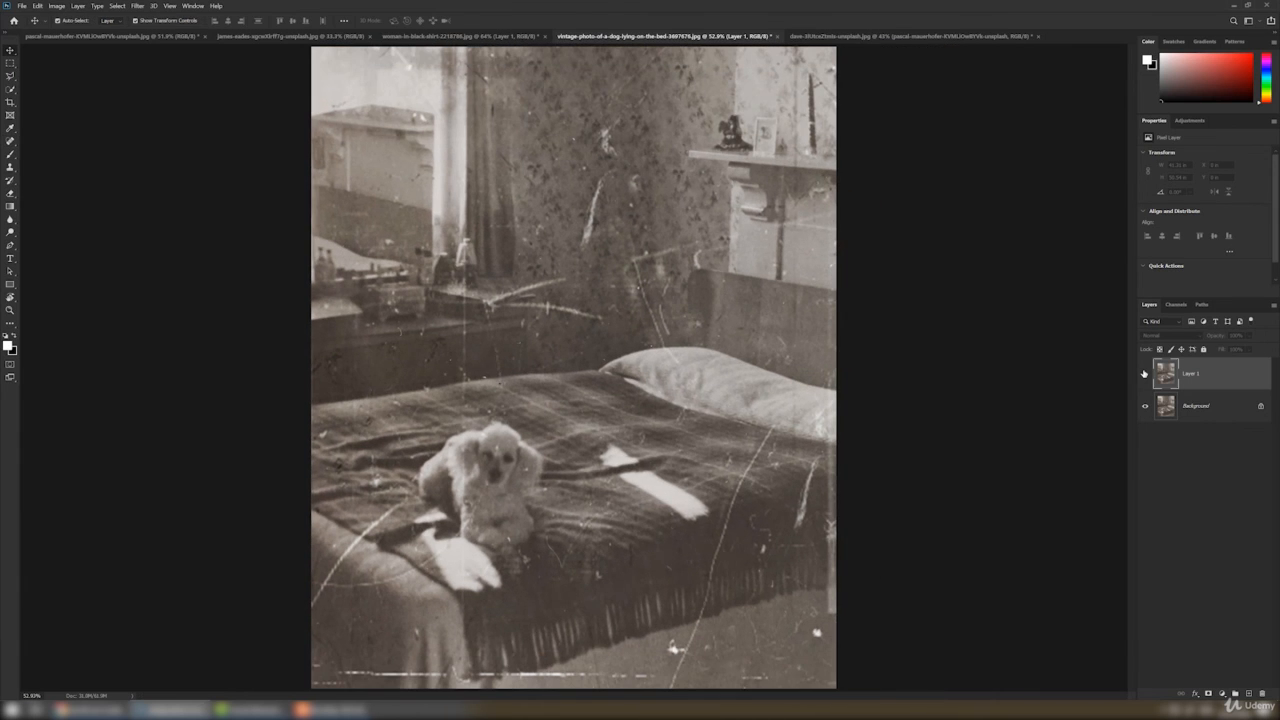